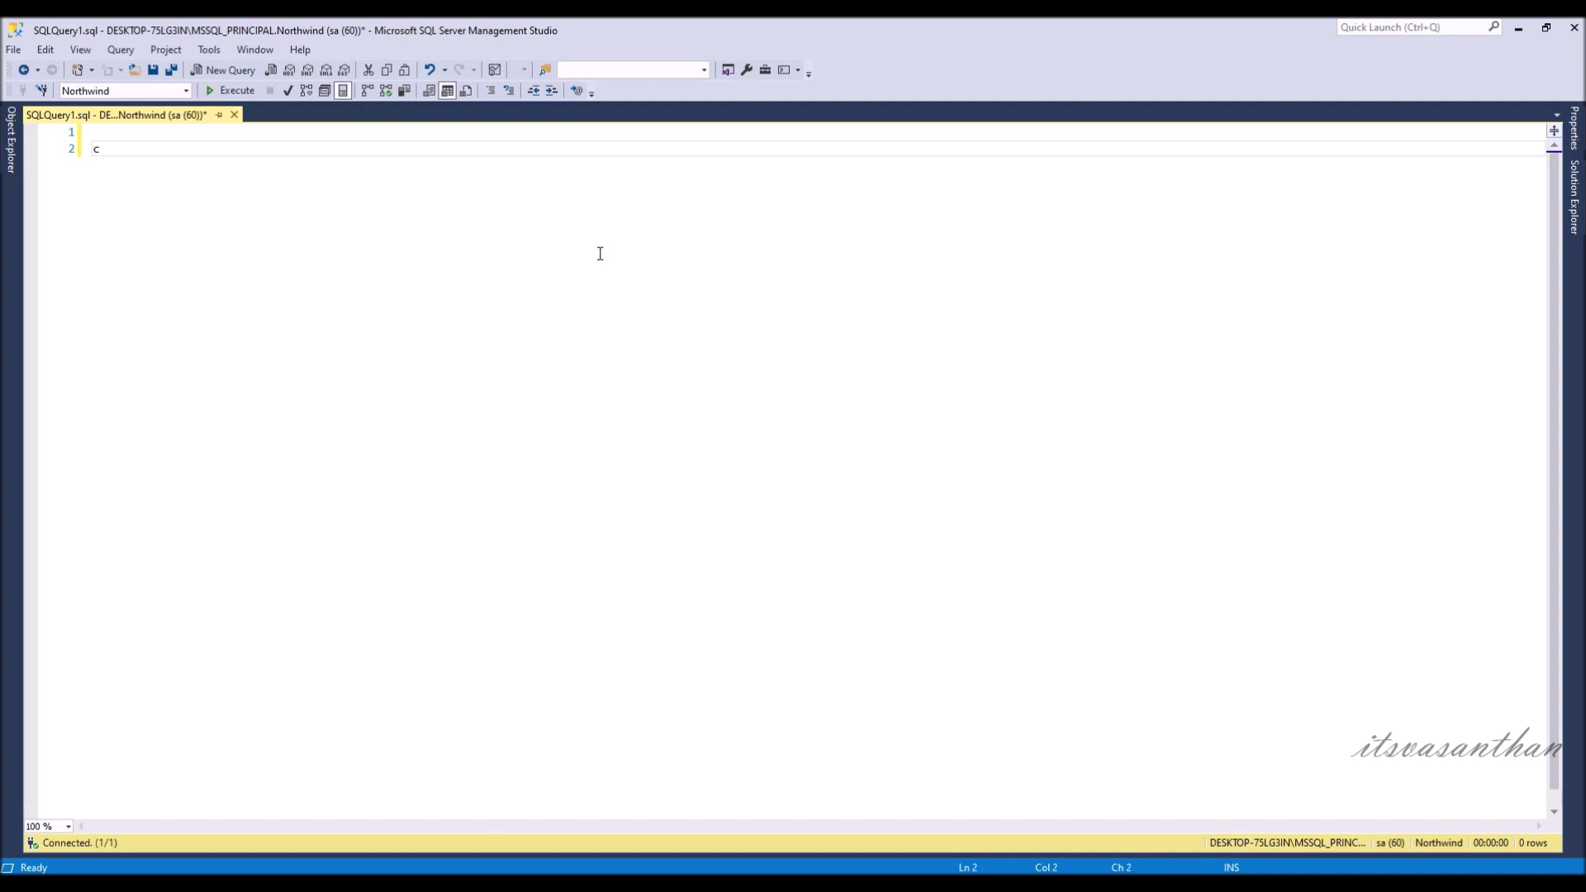
Write CREATE TABLE DEMO_PRODUCT with ID INT IDENTITY(1,1), PRODUCT_NAME VARCHAR(100), PRODUCT_PRICE and PRODUCT_QTY decimals
key(BackSpace)
text(CREATE TABLE )
text(DEMO_PRODUCT()
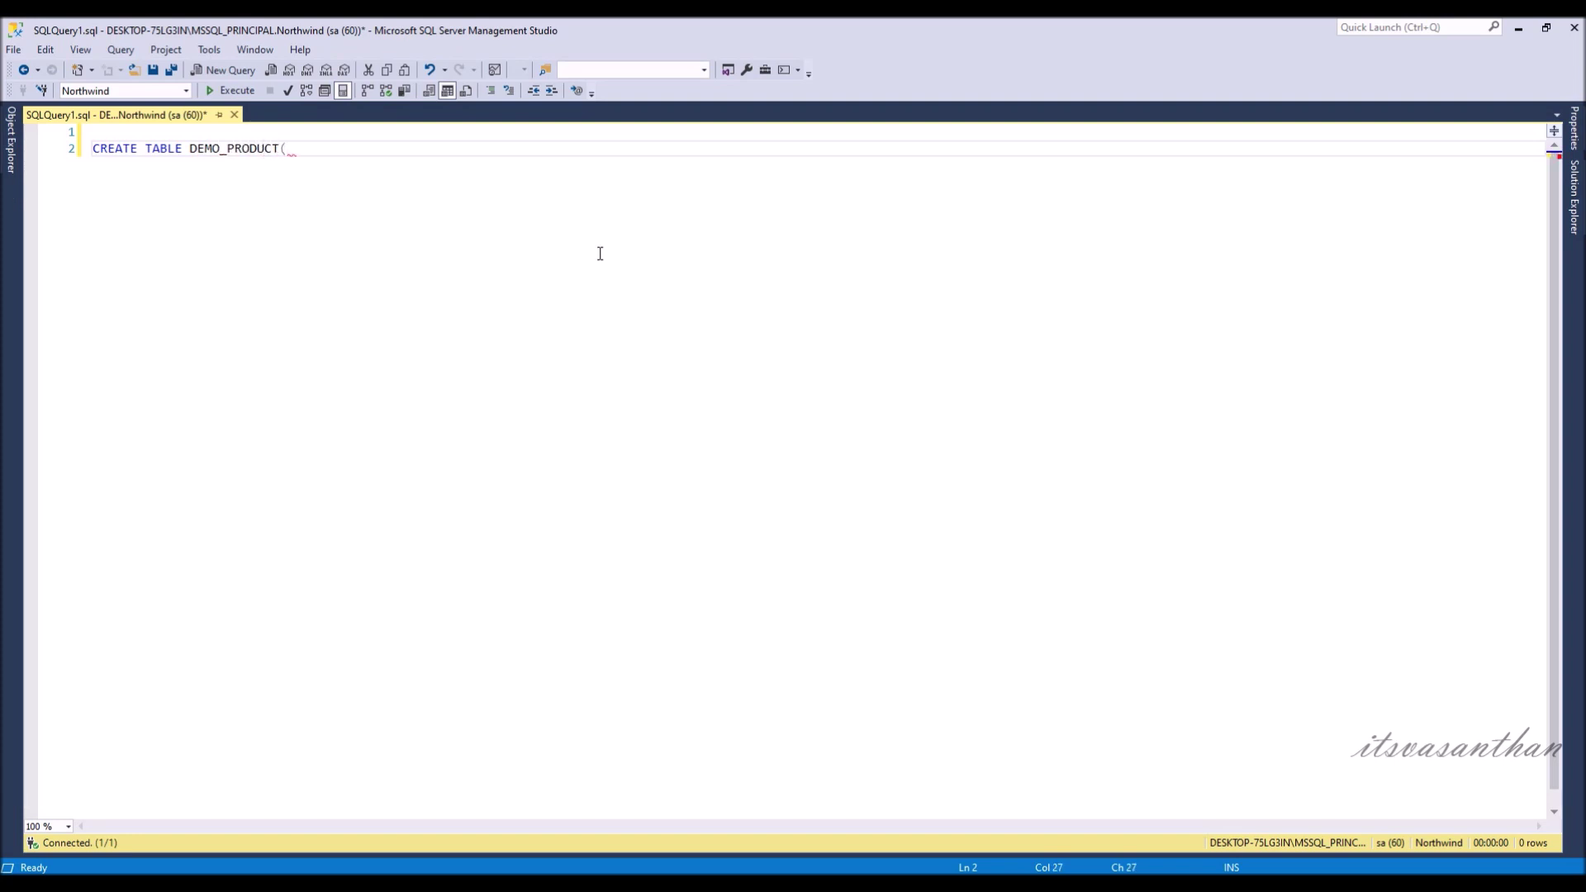
key(Return)
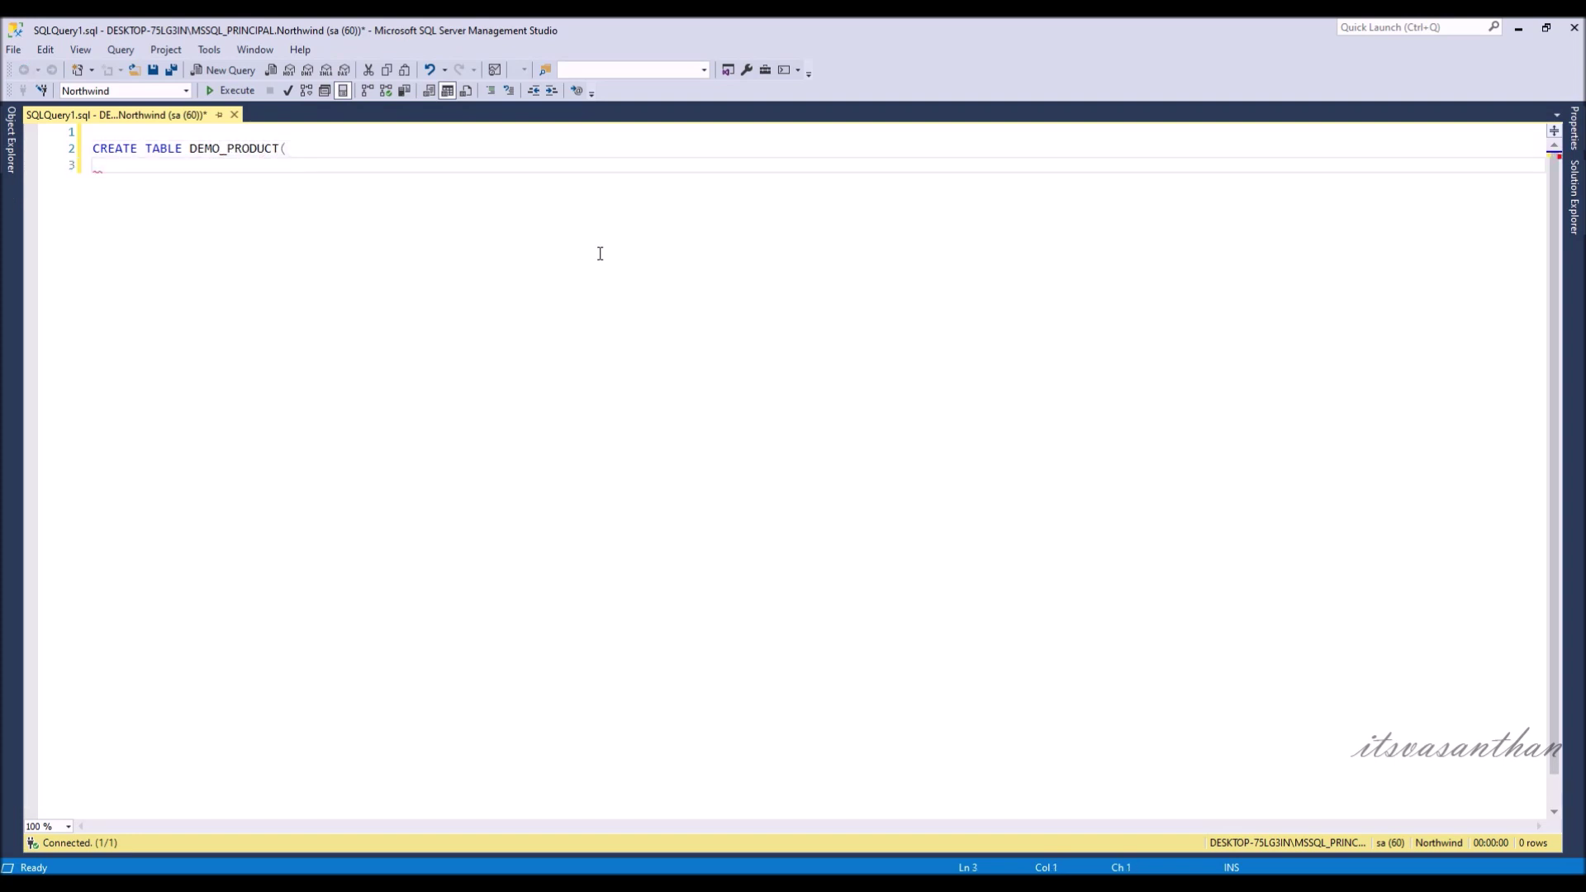
text(ID INT I)
text(DENTITY(1,1),)
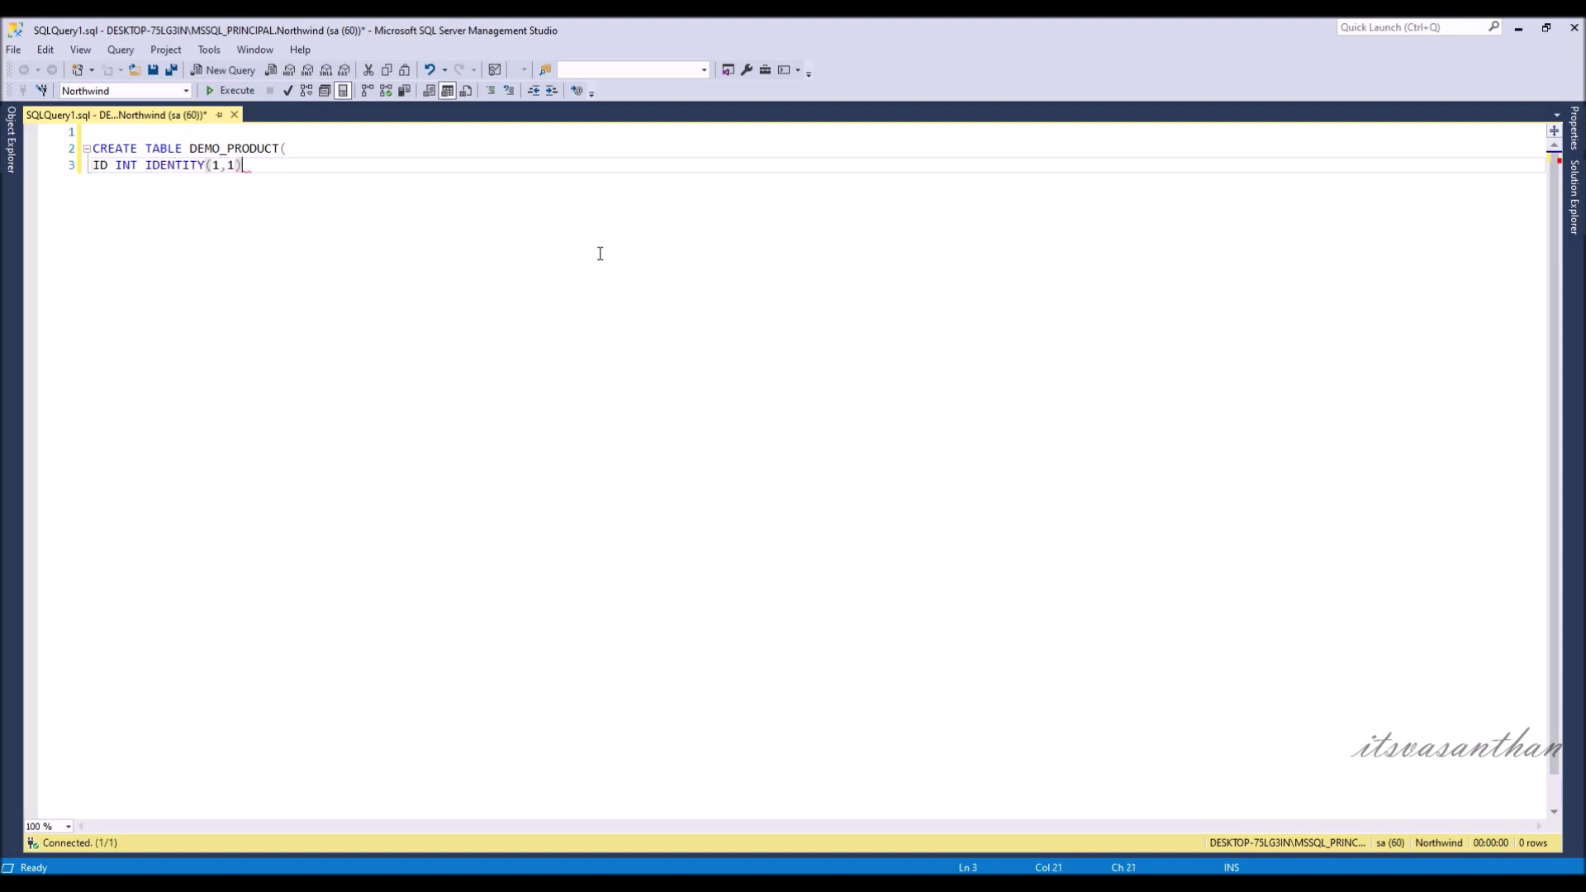
key(Return)
text(PRODUCT)
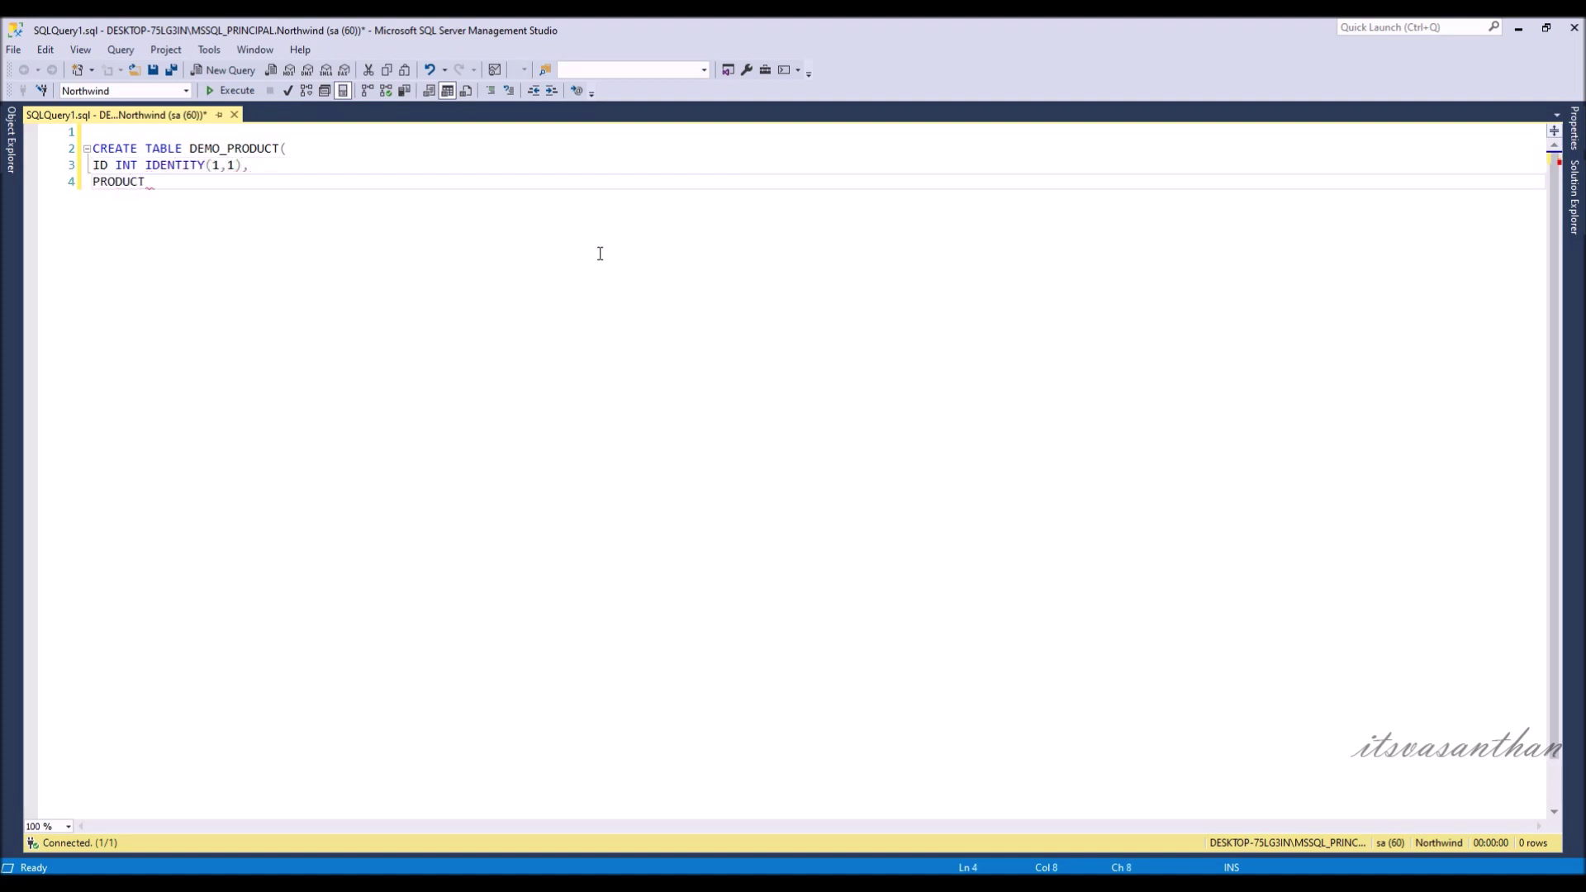
text(_NAME VARCHAR(100))
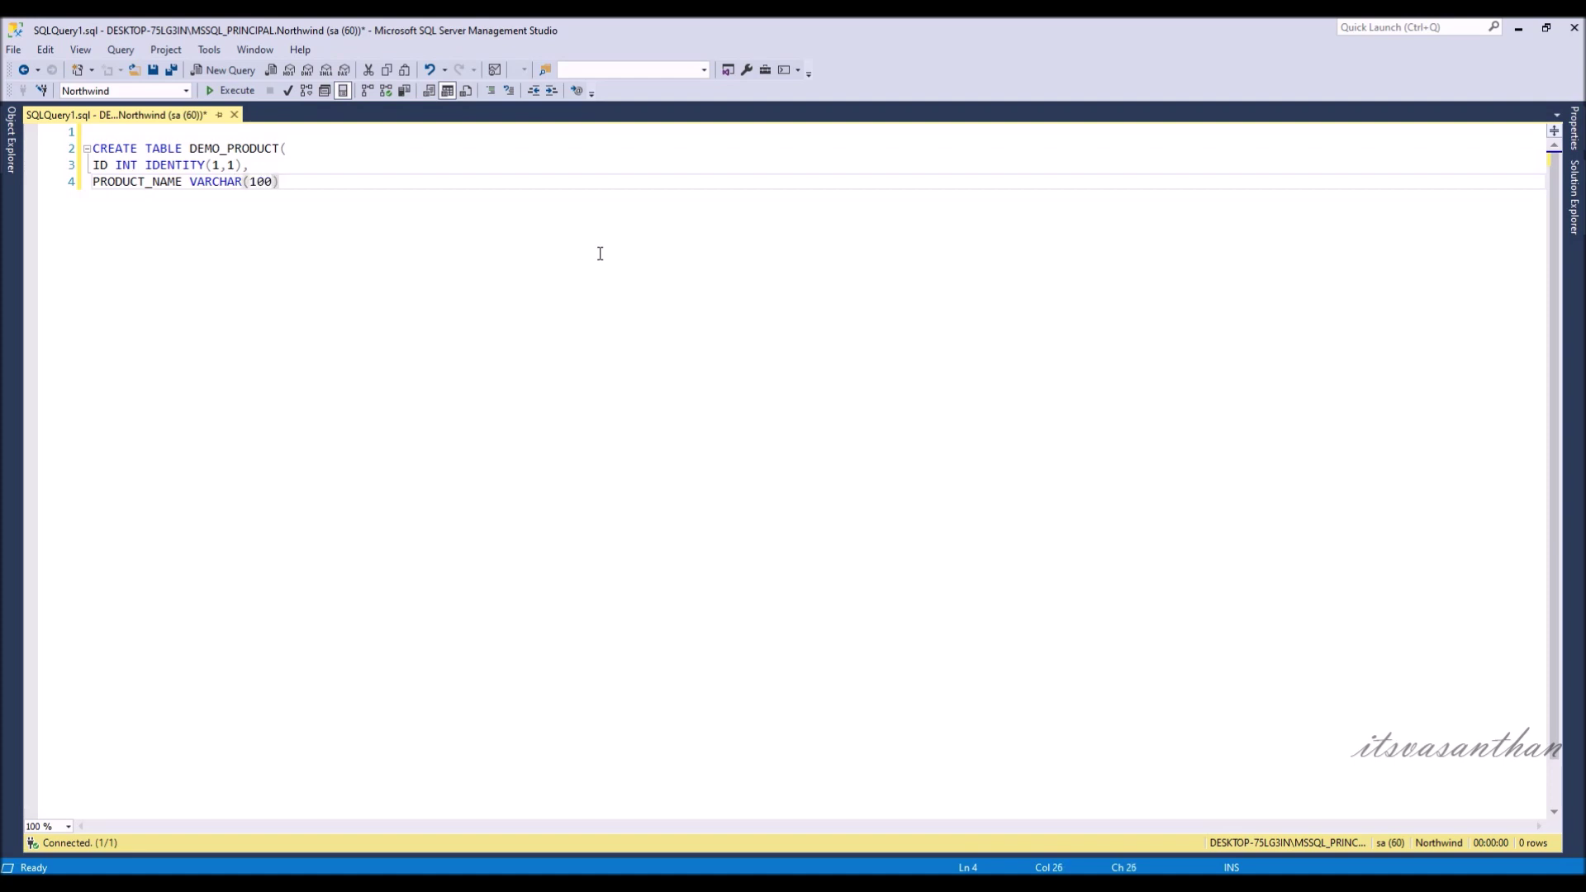
text(,)
key(Return)
text(PRODP)
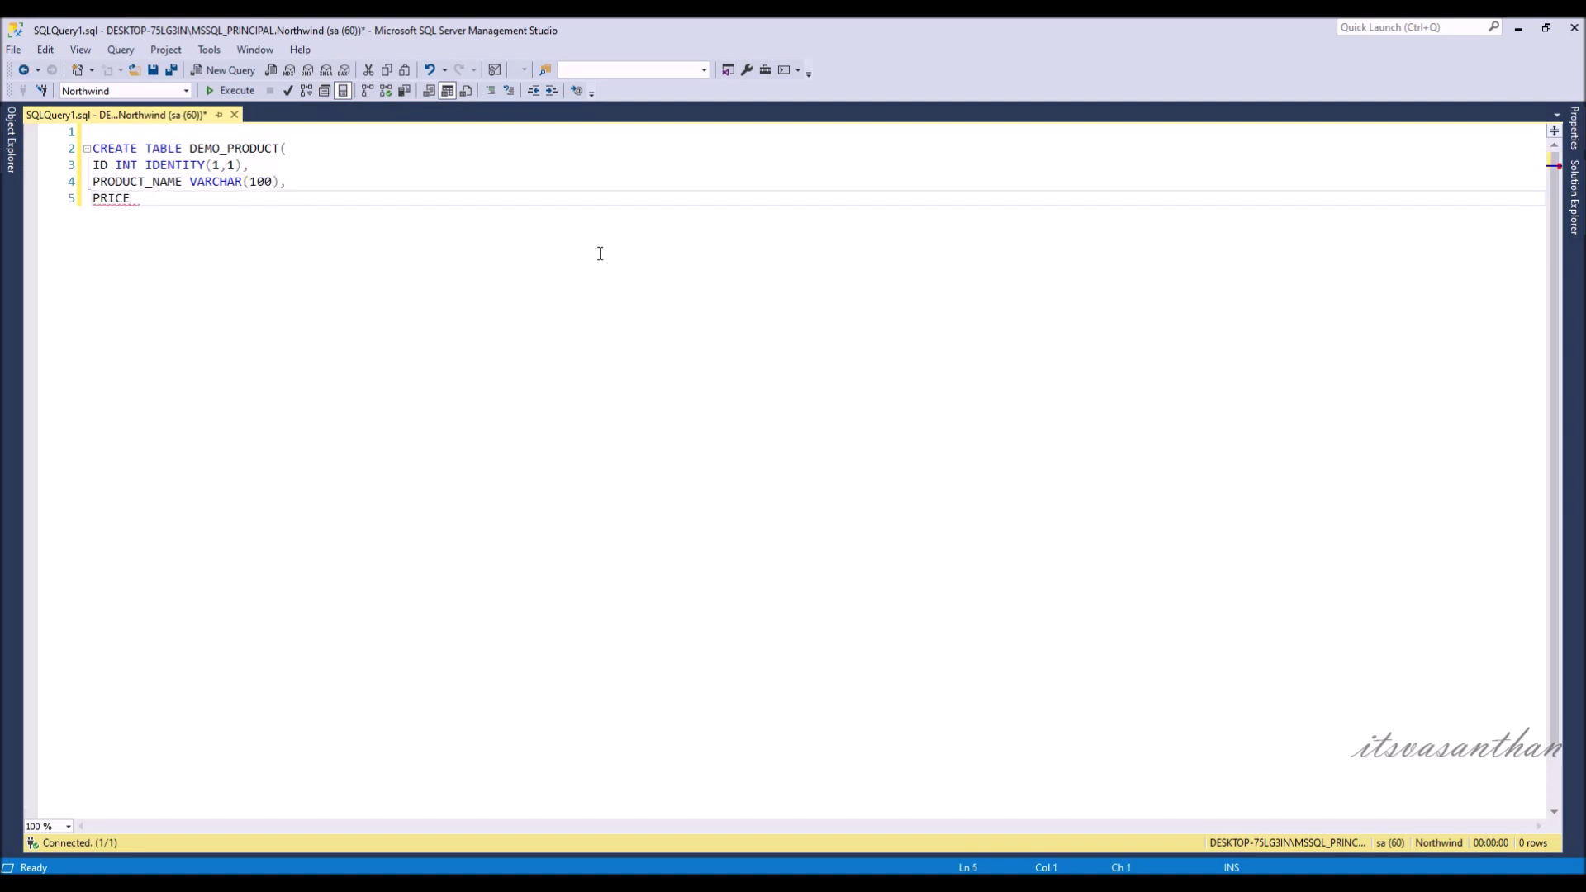
text(RICE)
key(Left)
key(Left)
key(Left)
text(UCT_)
key(End)
text(DECI)
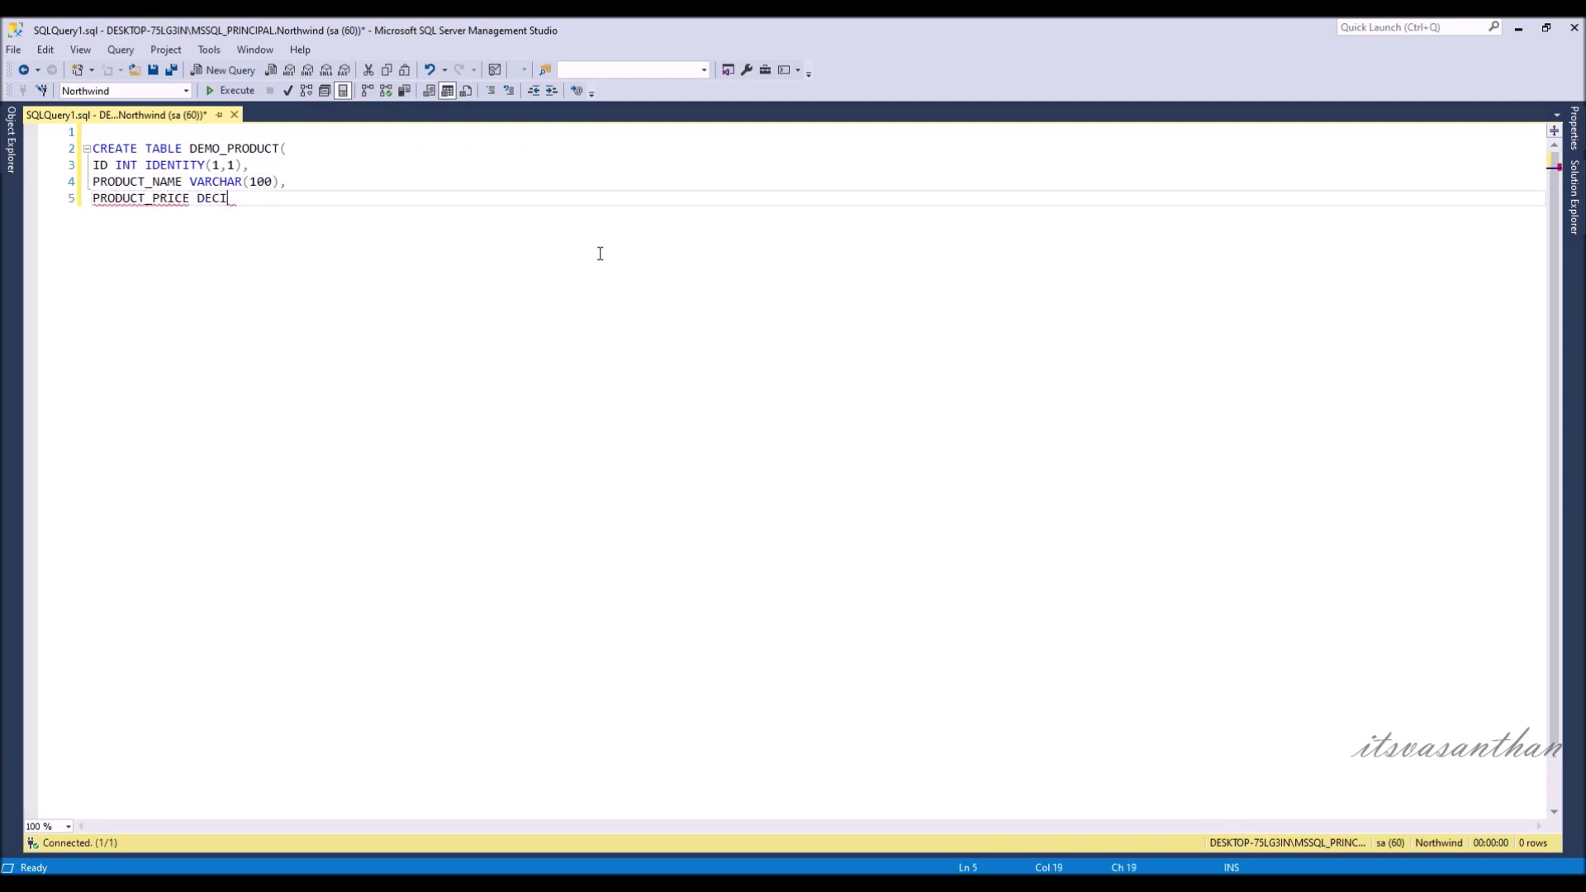
text(MAL(18,2)
text(),)
key(Return)
text(RODUCT_)
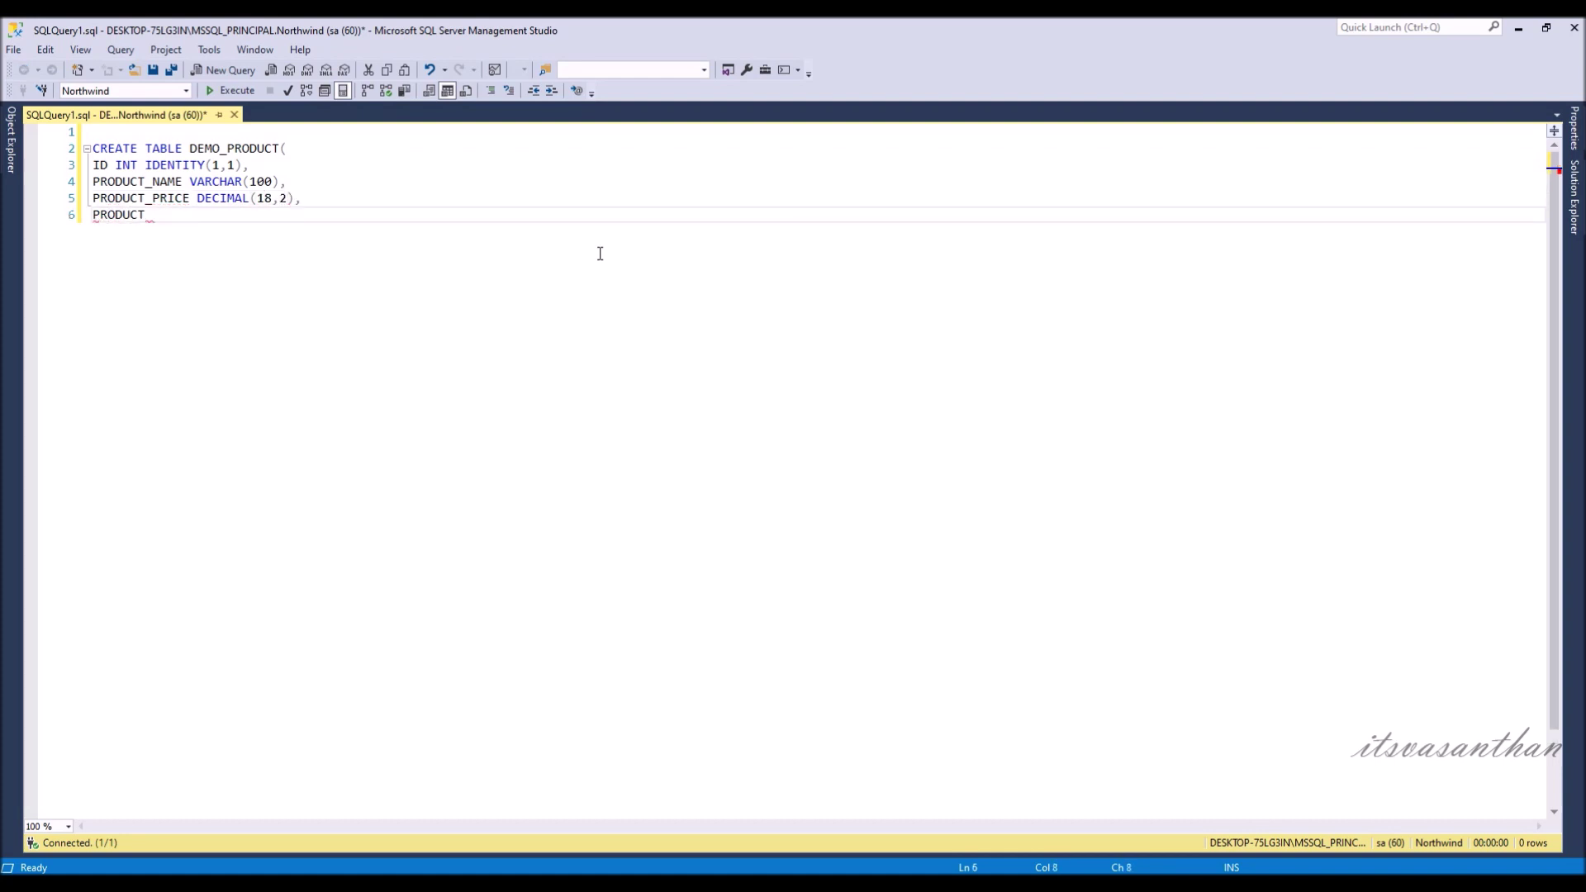
text(QTY  DEC)
text(IMAL(18,0))
key(Return)
text())
Create the DEMO_PRODUCT table and start the insert, adding PRODUCT_PRICE to its column list
key(F5)
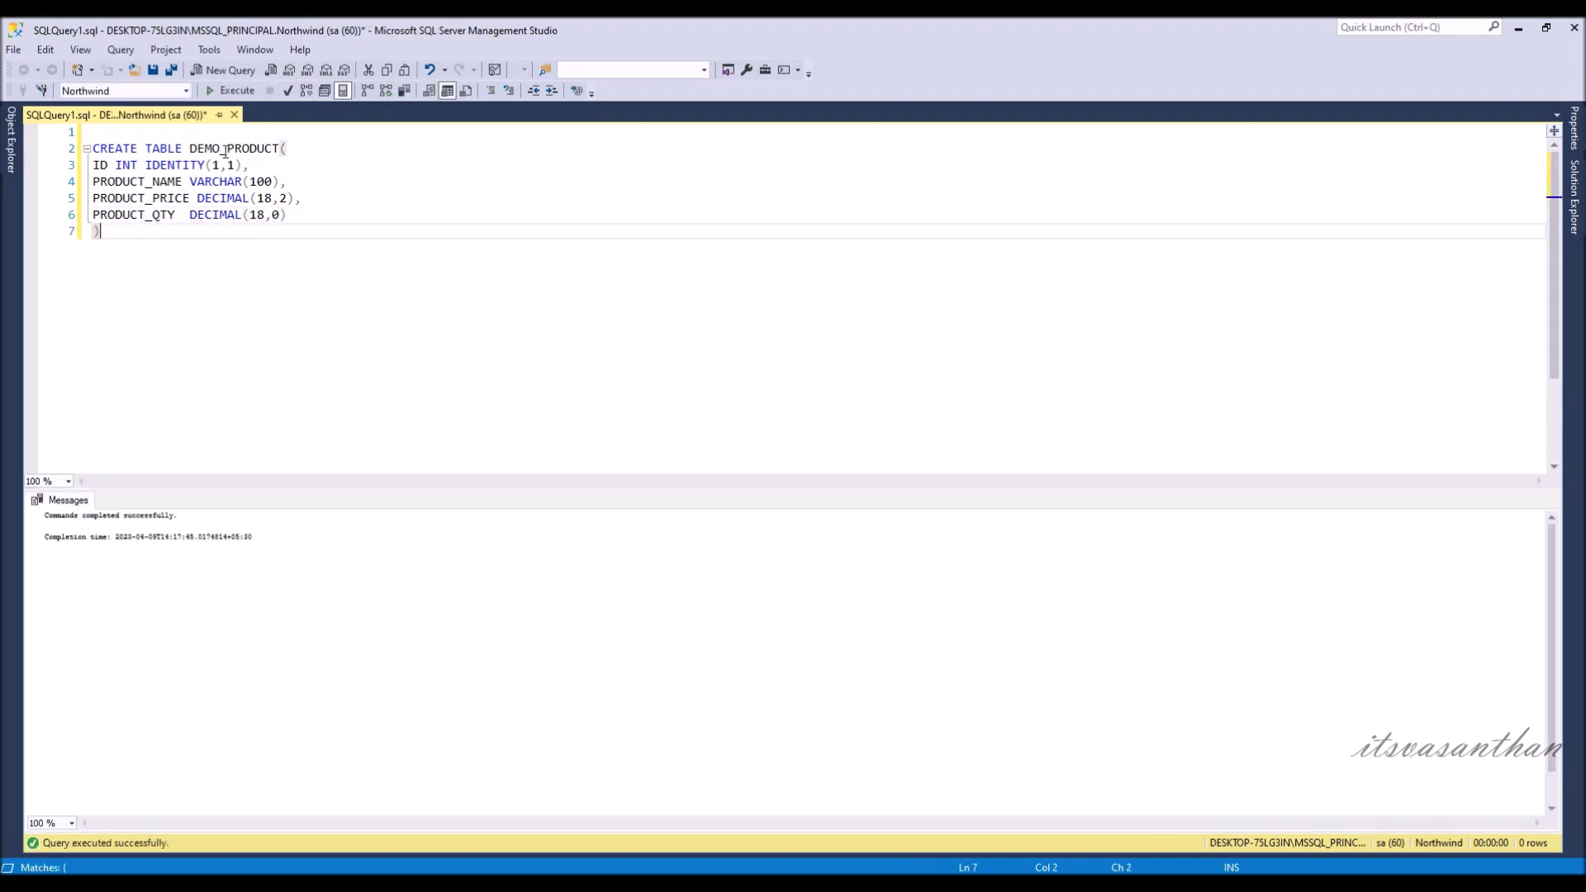
key(Return)
key(Return)
key(Return)
text(INSERT I)
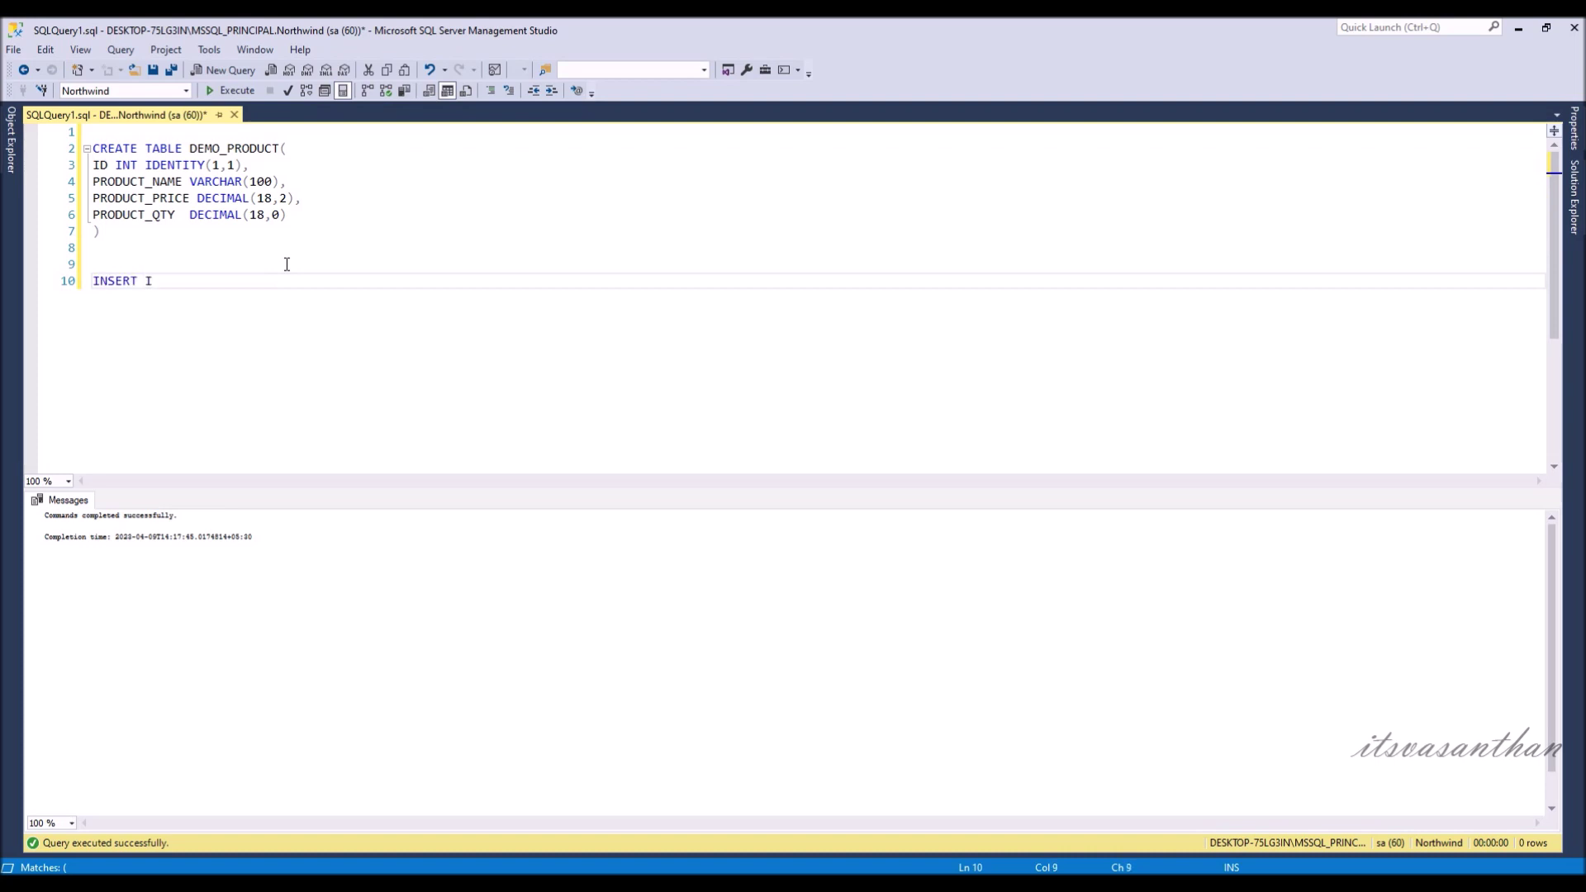
text(NTO DEMO_PRODUCT ()
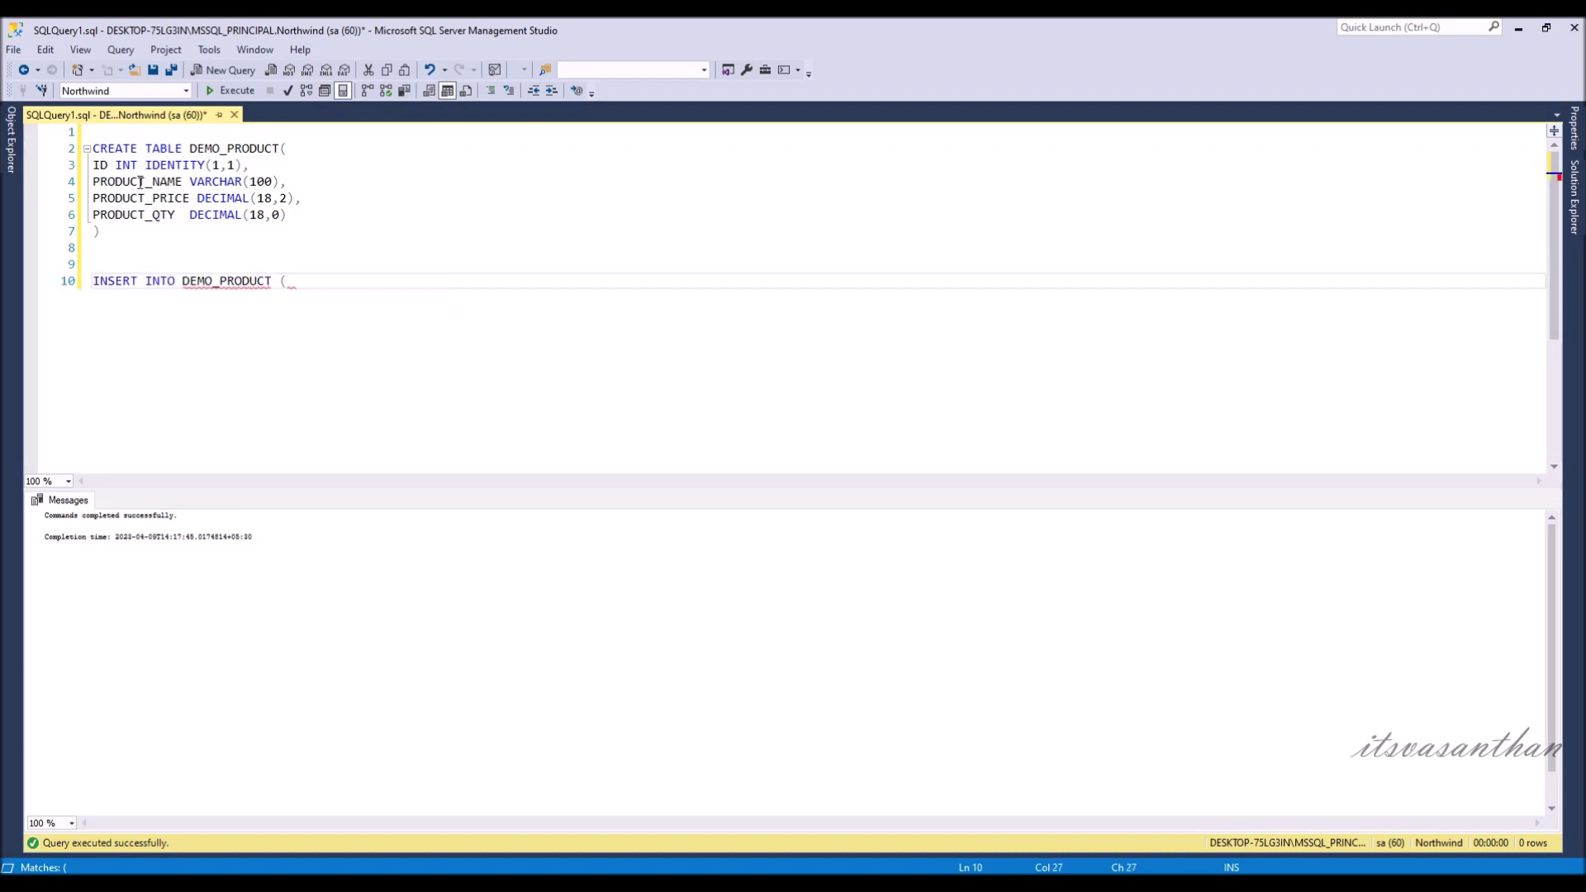
text(PRODUCT_NAME,)
double_click(144, 199)
key(ctrl+c)
key(ctrl+End)
key(ctrl+v)
Complete the PRODUCT1 insert with PRODUCT_QTY and values '10', '2', then copy the line
double_click(137, 214)
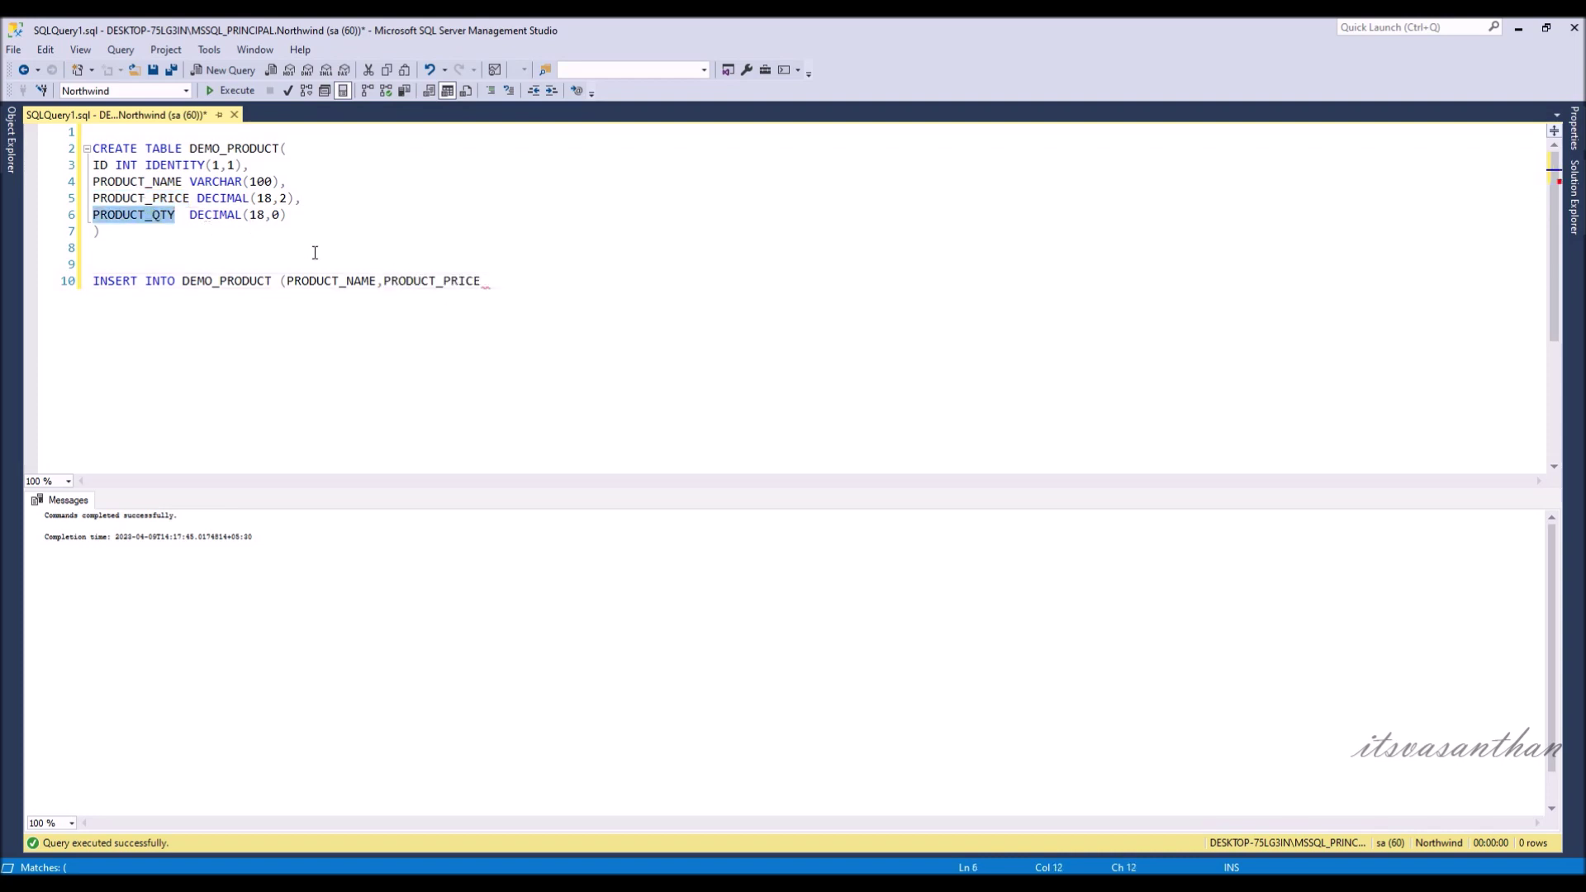
key(ctrl+c)
key(ctrl+End)
text(,)
key(ctrl+v)
text() VALU)
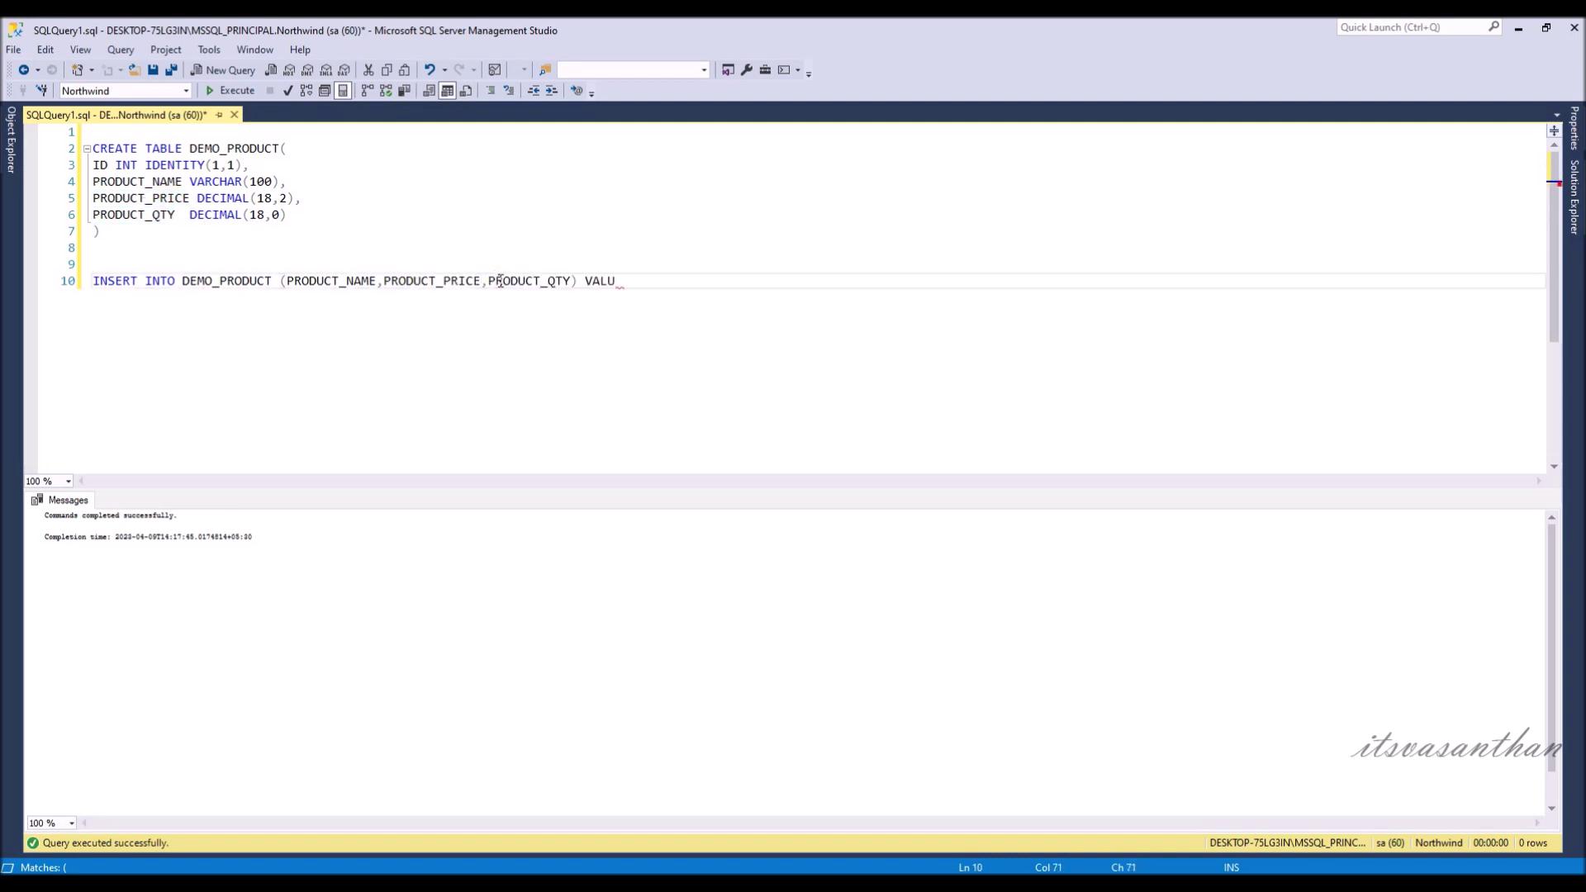
text(ES ()
text(PRODUCT,'')
text(10)
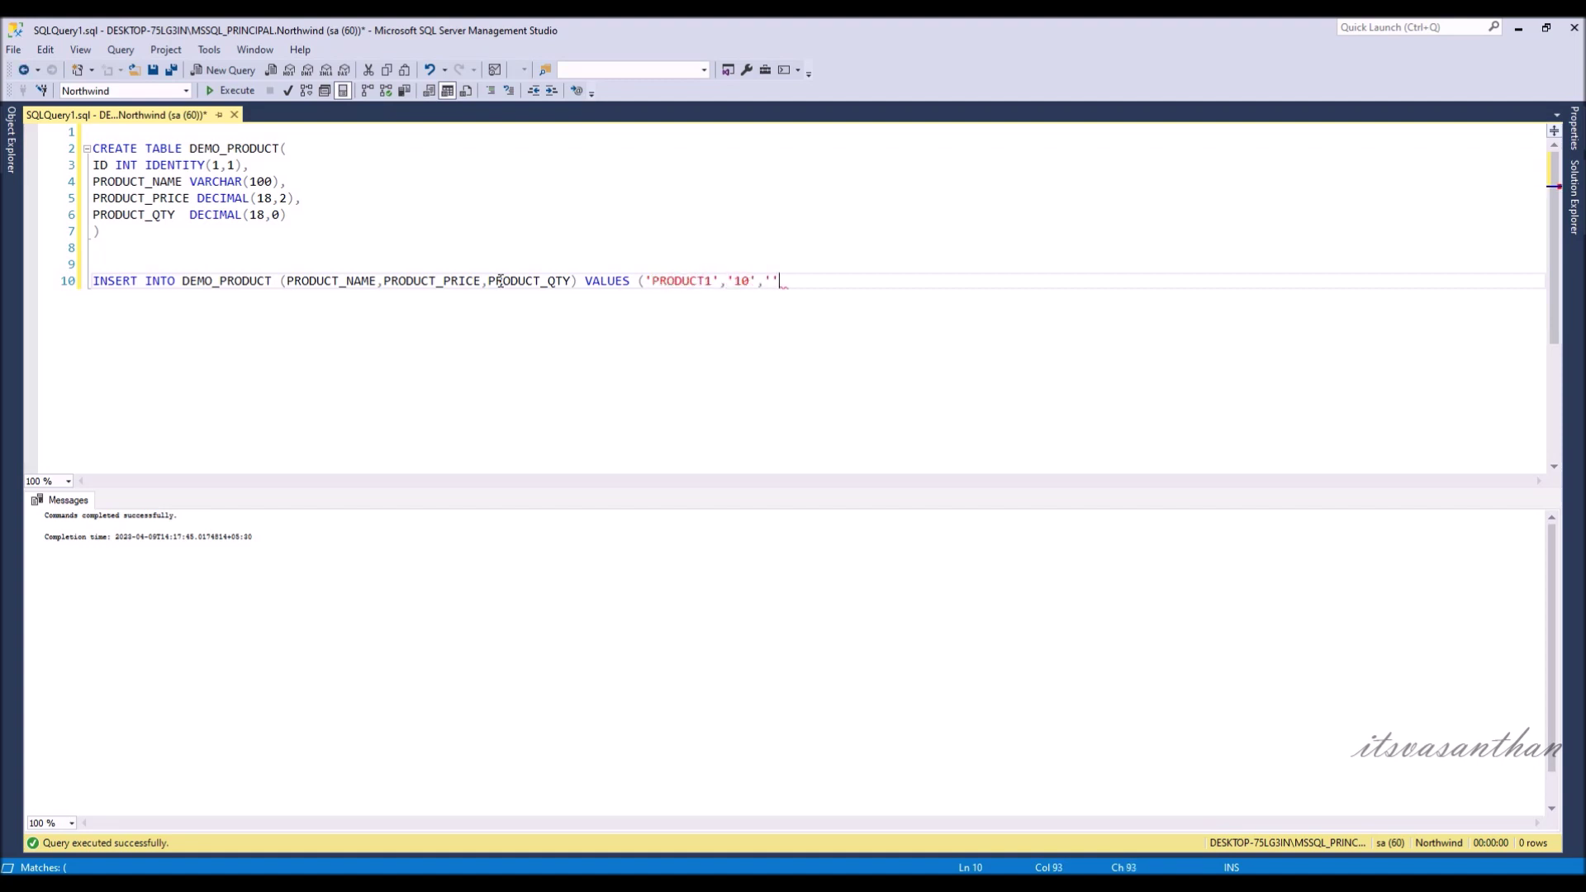
text())
key(ctrl+c)
Duplicate the insert into five lines and give each row its own product name
key(Return)
key(ctrl+v)
key(ctrl+v)
key(ctrl+v)
key(ctrl+v)
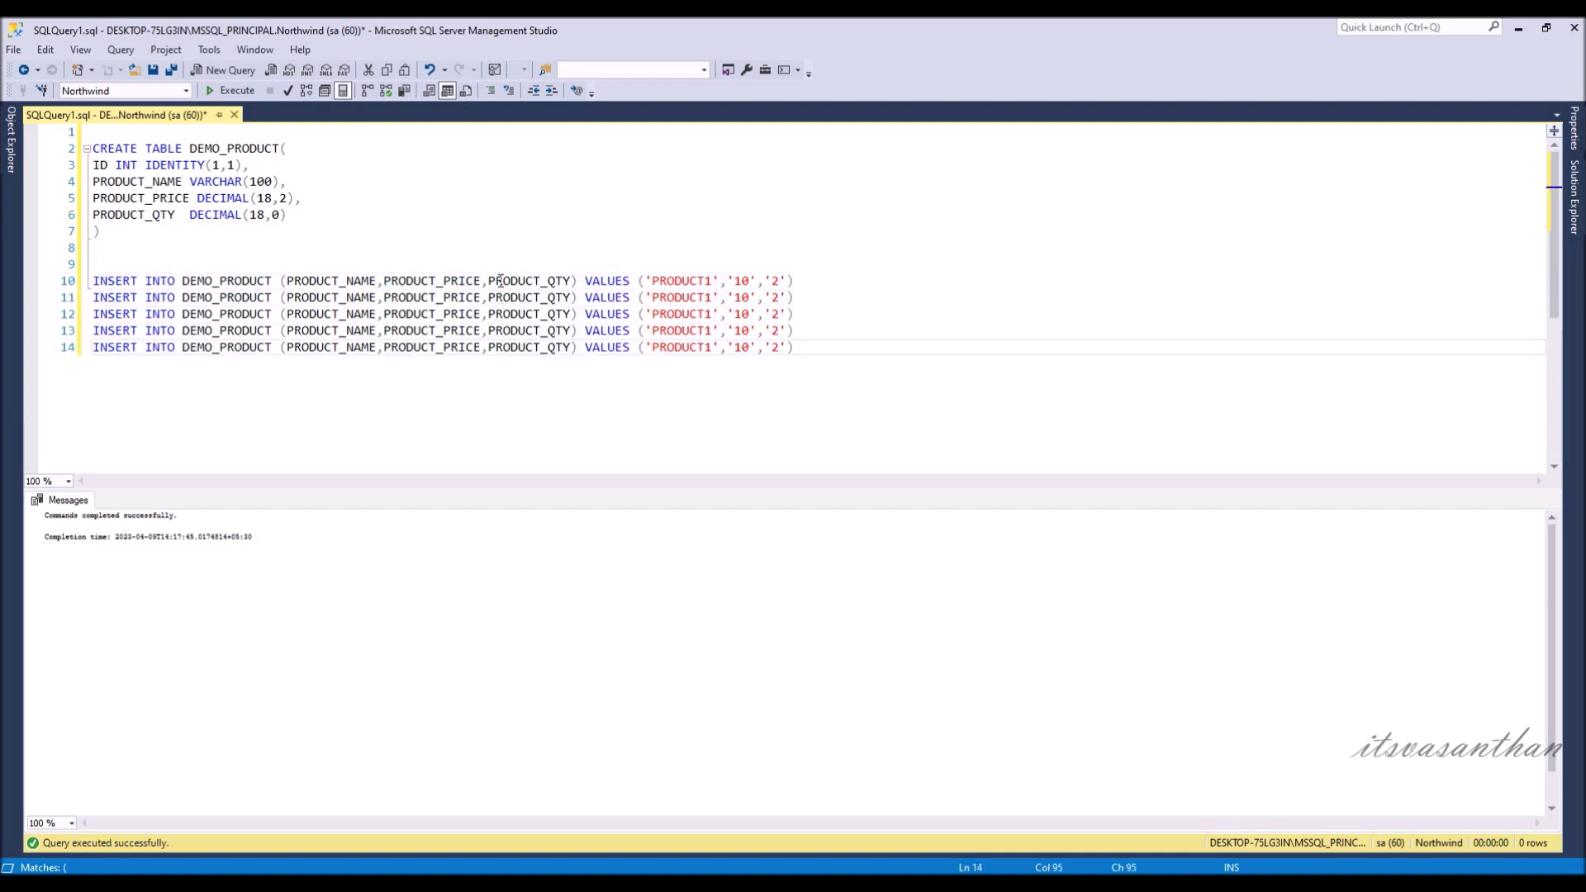
click(716, 298)
key(BackSpace)
text(2)
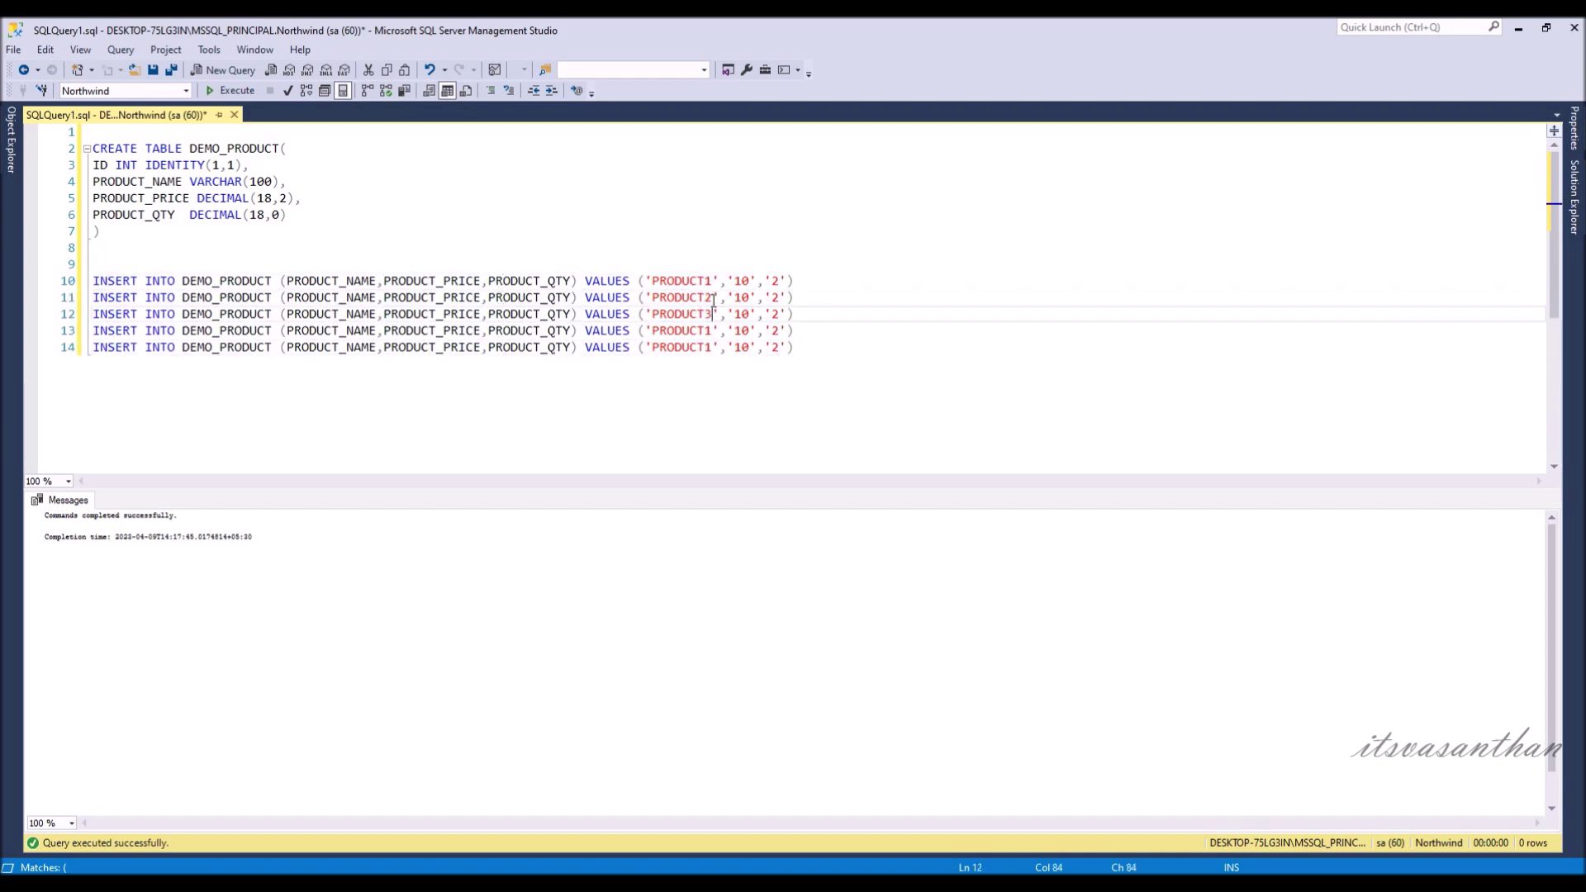
key(Down)
key(BackSpace)
text(4)
key(Down)
key(BackSpace)
text(5)
Change the prices and quantities on the duplicated insert rows
click(747, 298)
key(BackSpace)
key(2)
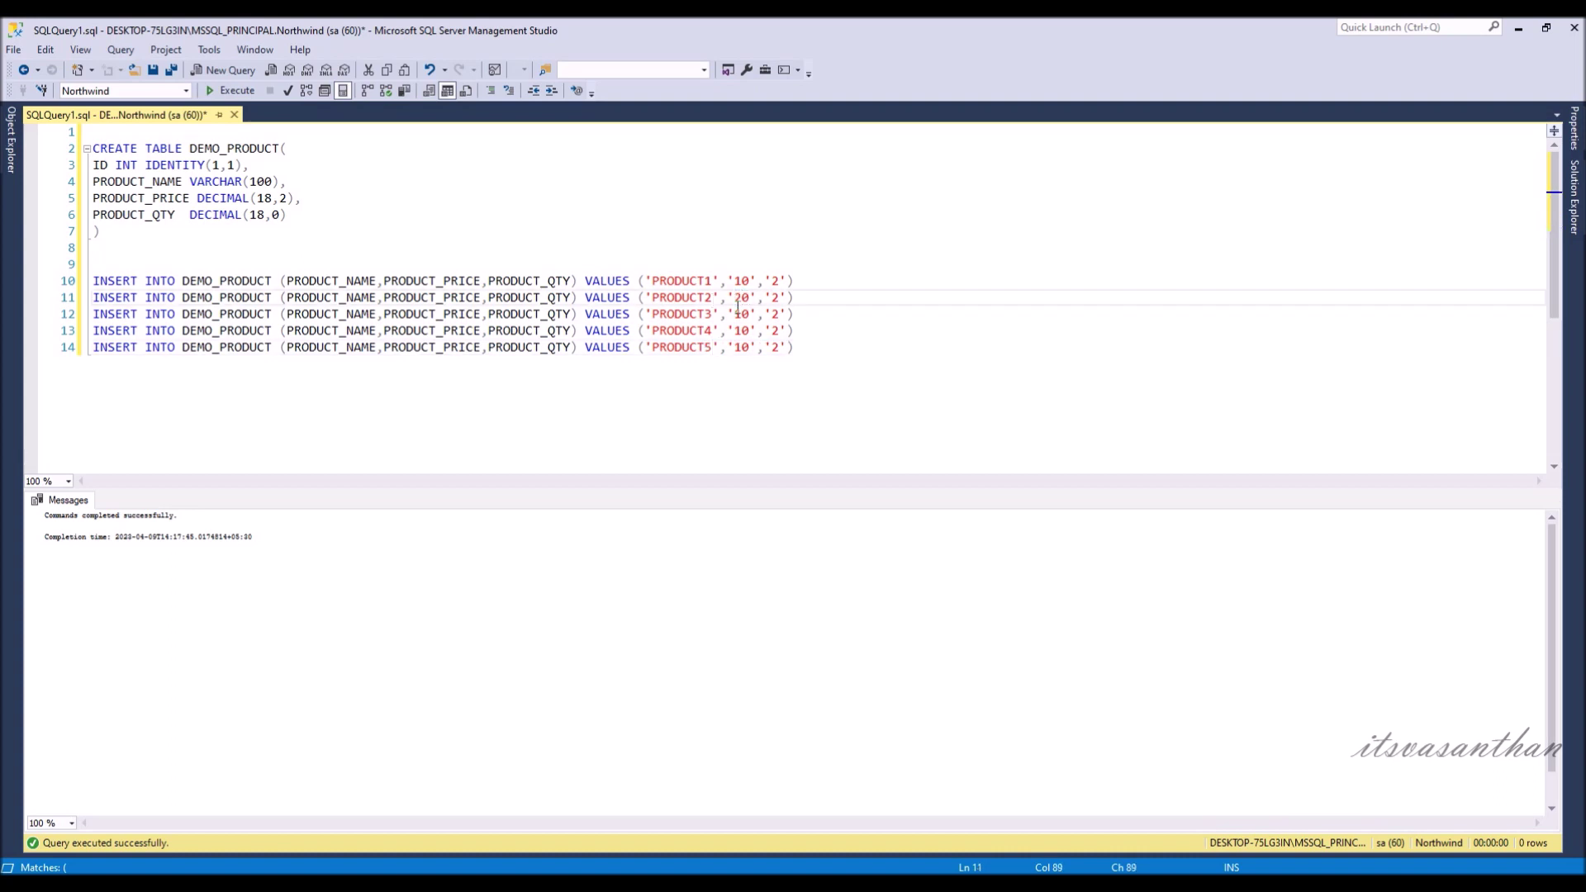
double_click(739, 313)
text(1530)
double_click(741, 347)
text(40)
click(778, 297)
key(BackSpace)
text(3)
key(BackSpace)
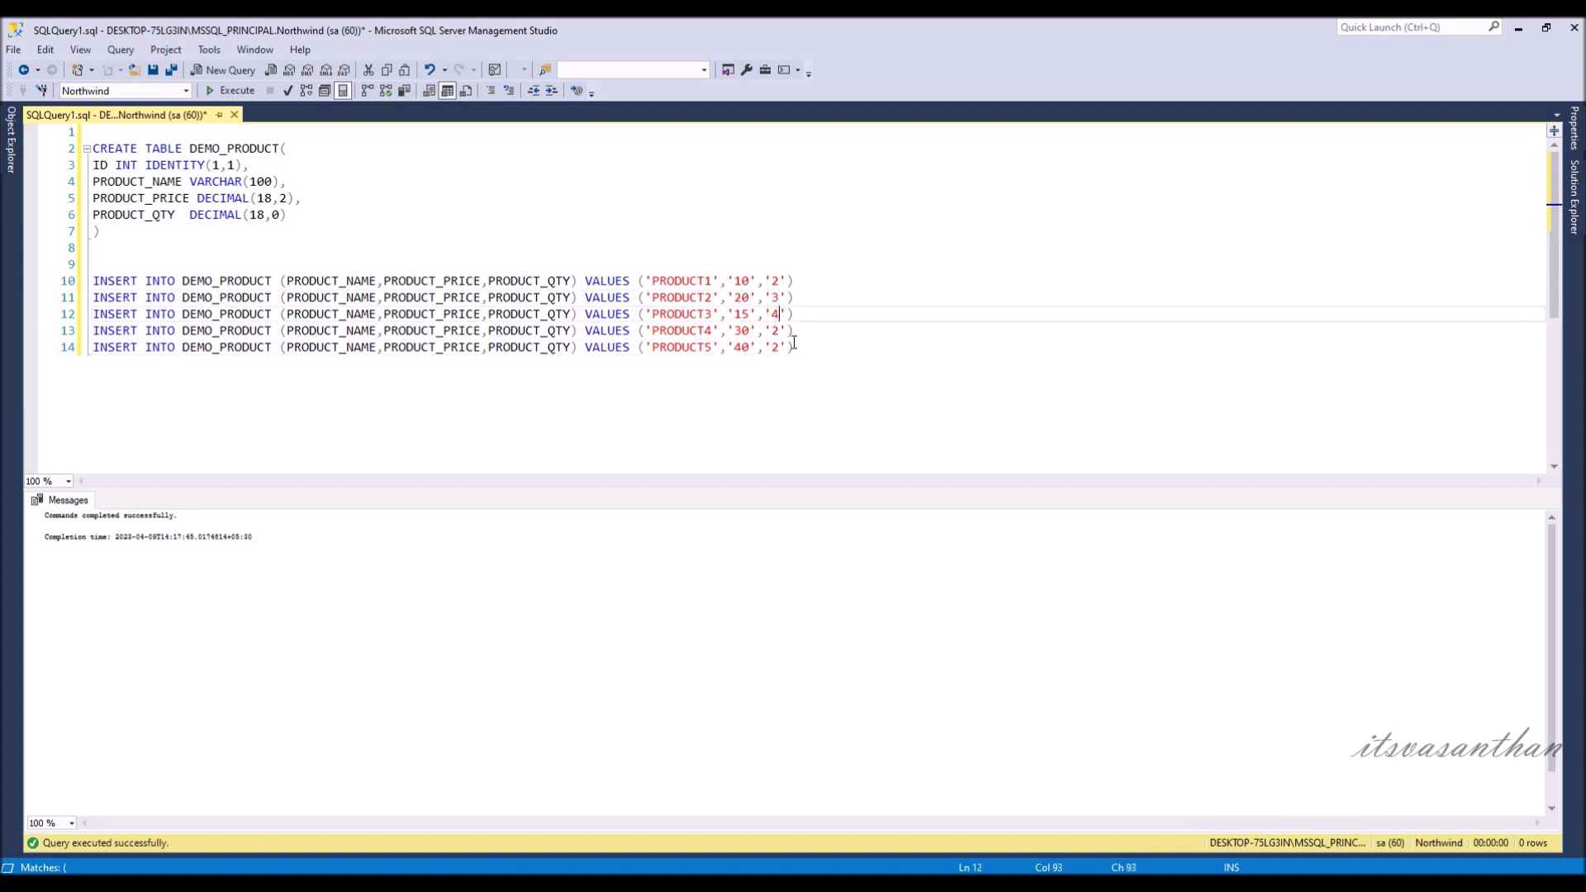
double_click(777, 329)
text(5)
double_click(774, 347)
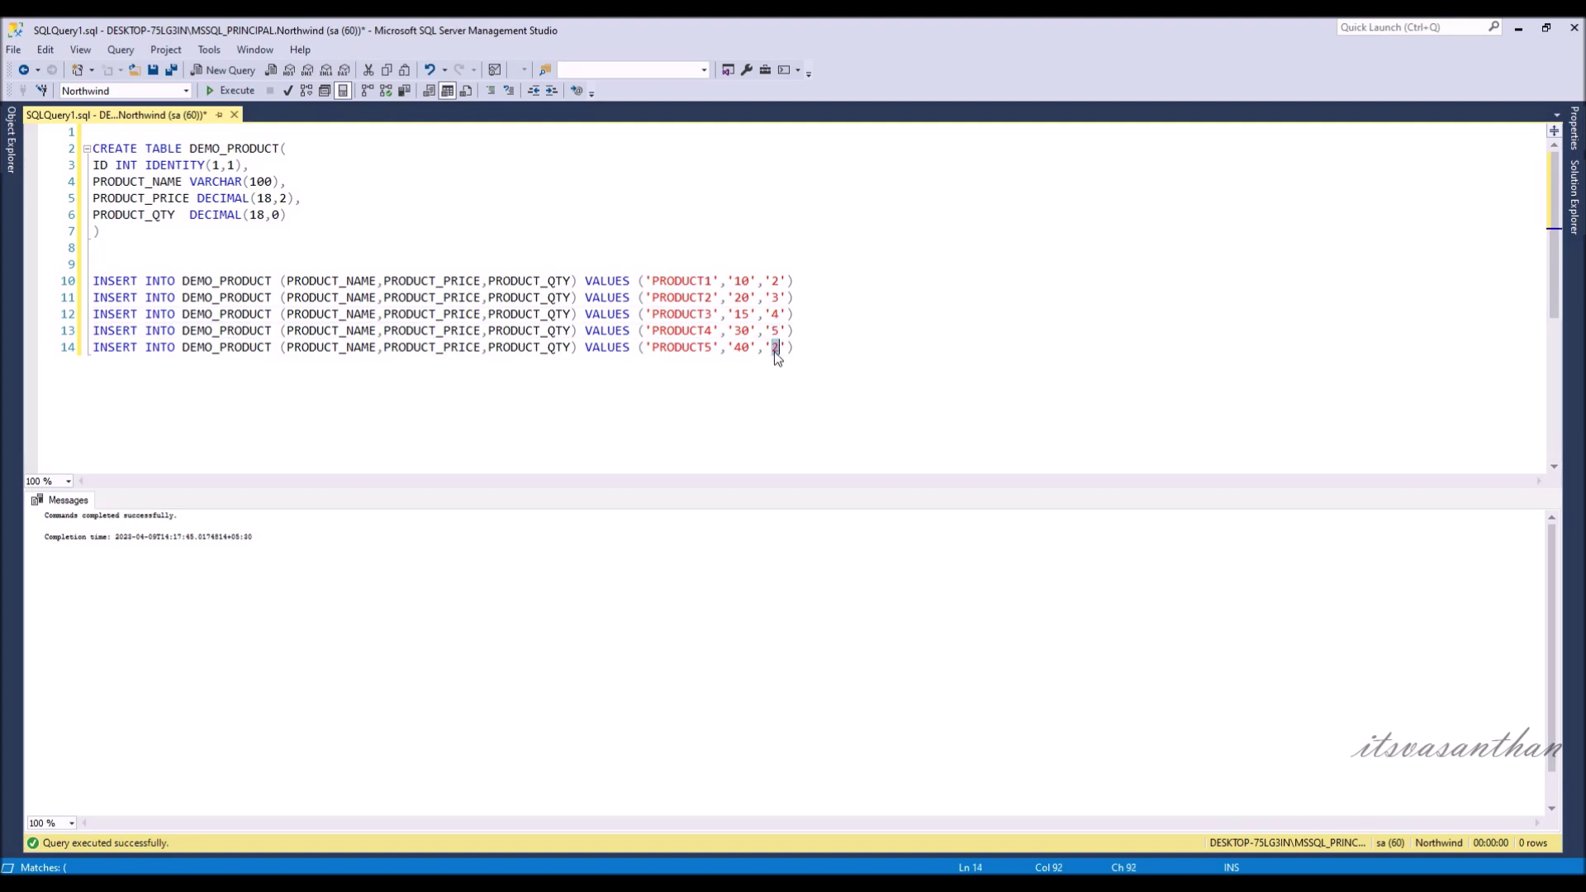
text(1)
Run the five product insert statements
click(62, 281)
shift+click(804, 385)
key(F5)
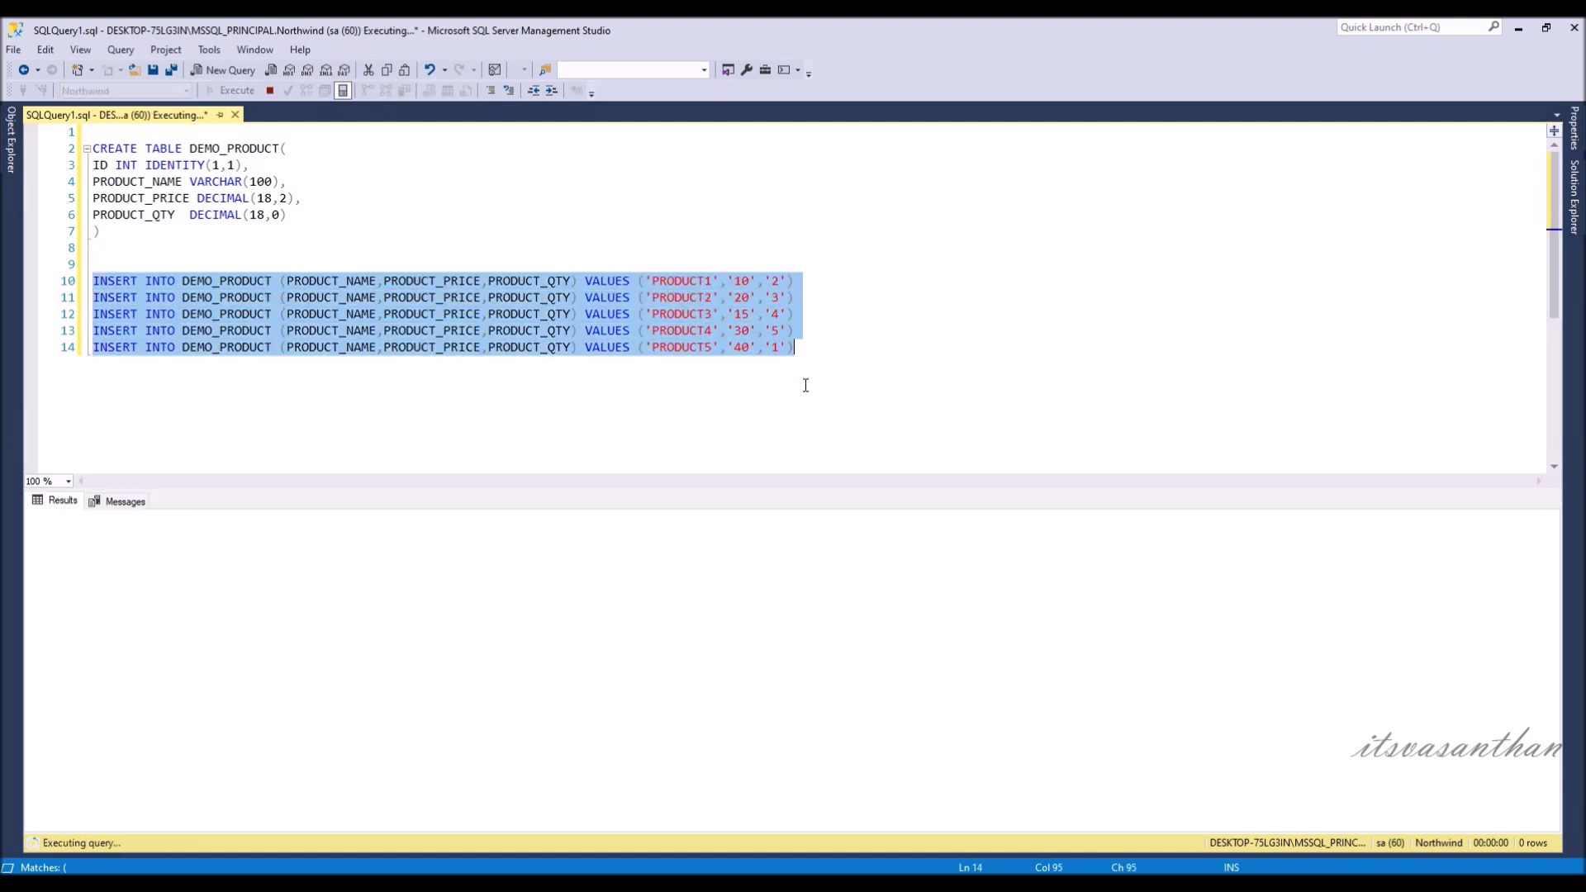
Run SELECT * FROM DEMO_PRODUCT to list all the inserted products
click(805, 384)
scroll(686, 392, down, 2)
click(871, 285)
key(Return)
key(Return)
key(Return)
text(SELE)
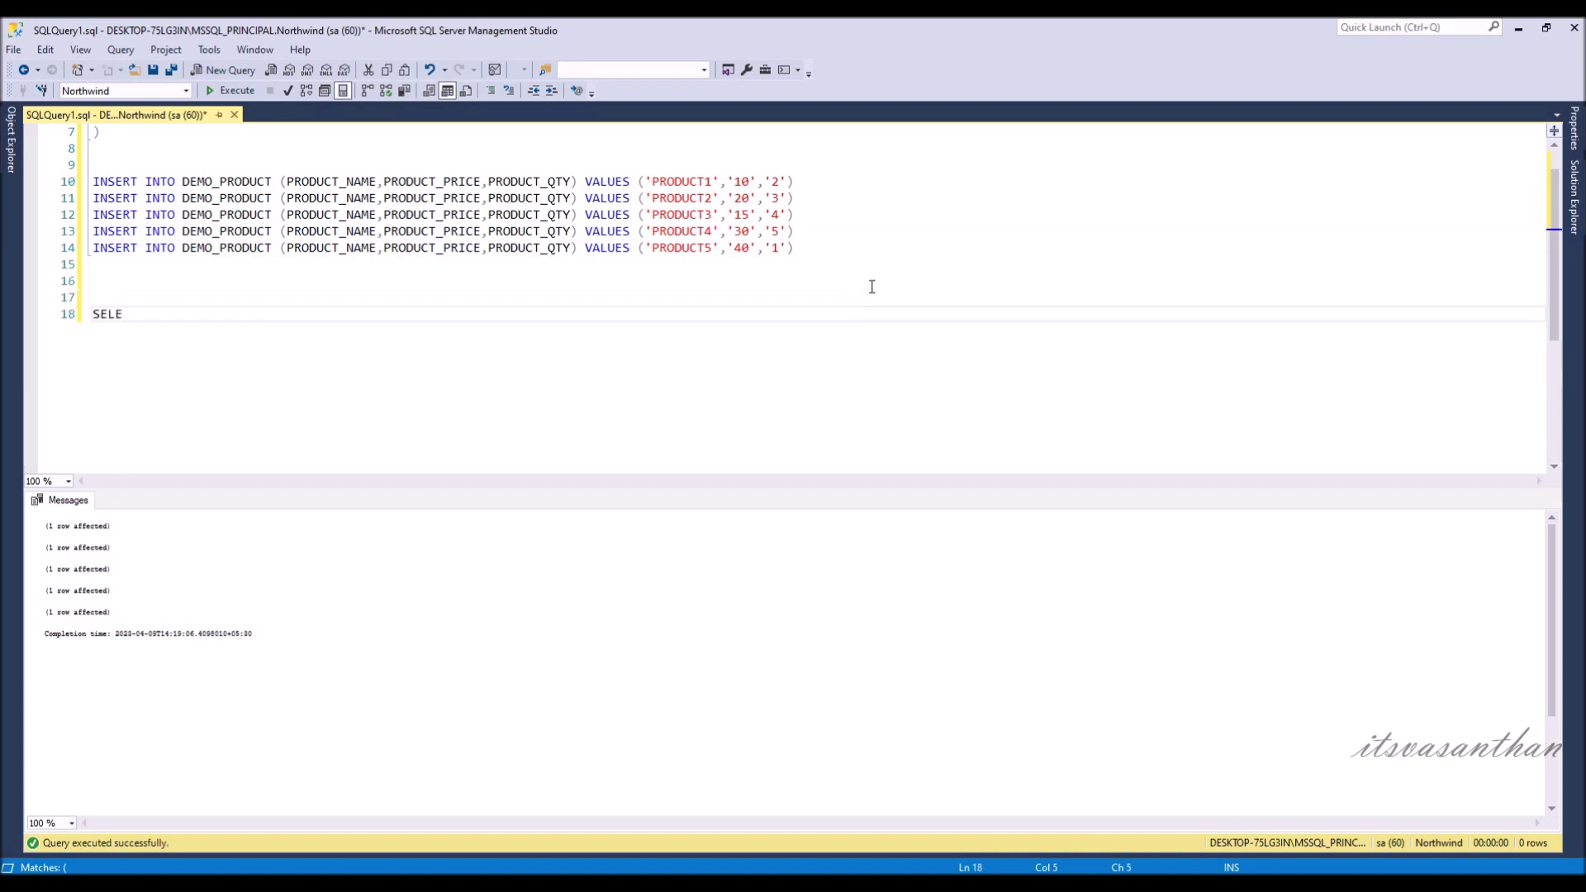
text(CT * FROM DEMO_PRODUCT)
key(shift+Home)
key(F5)
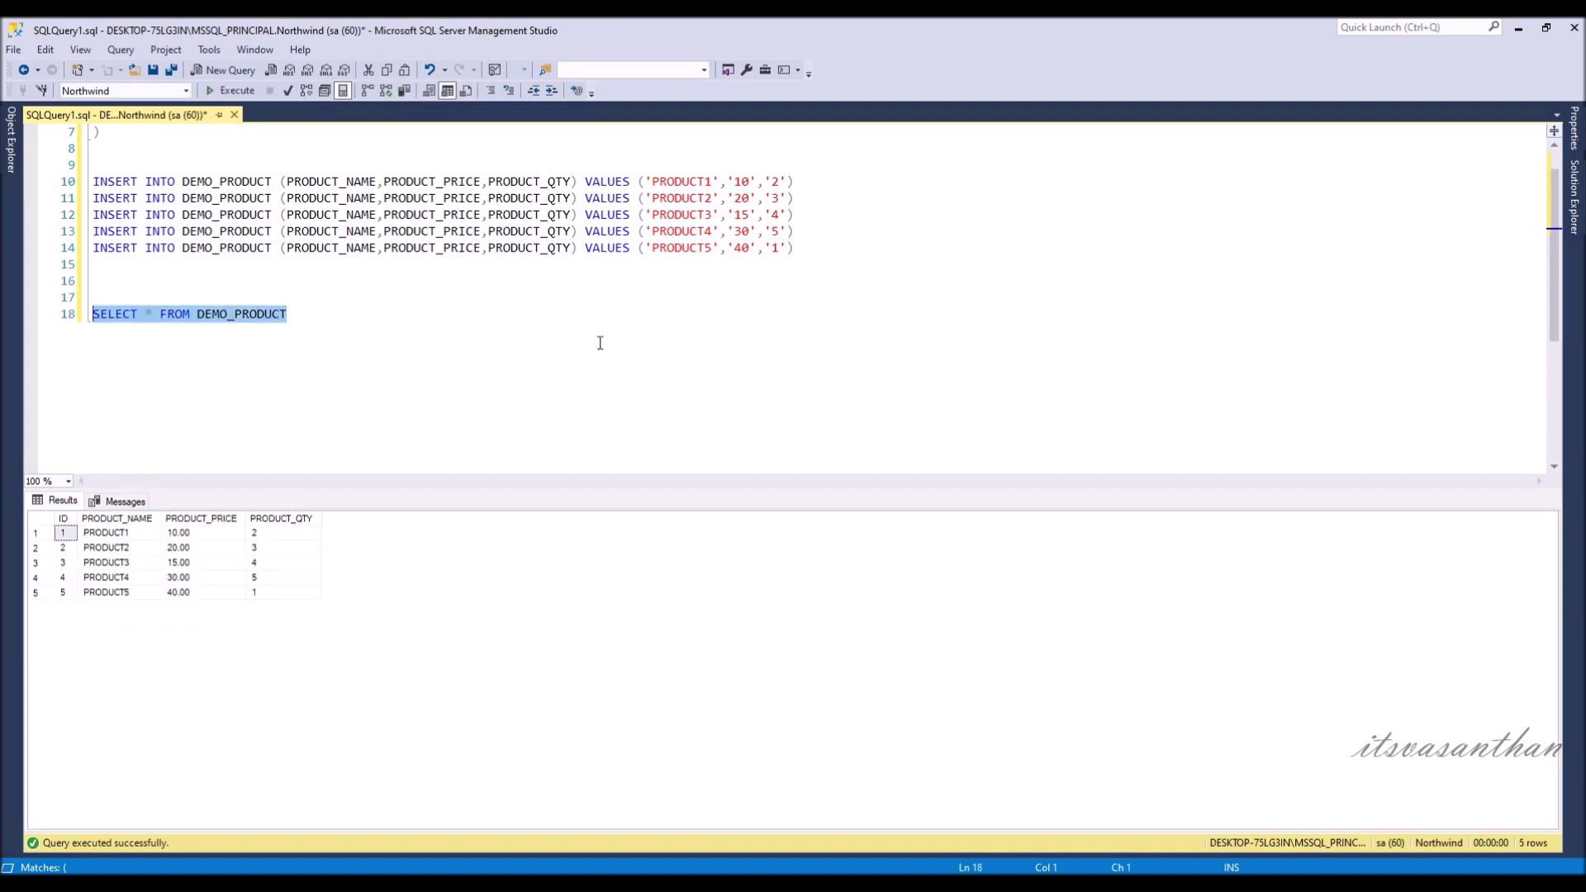
click(432, 315)
click(153, 315)
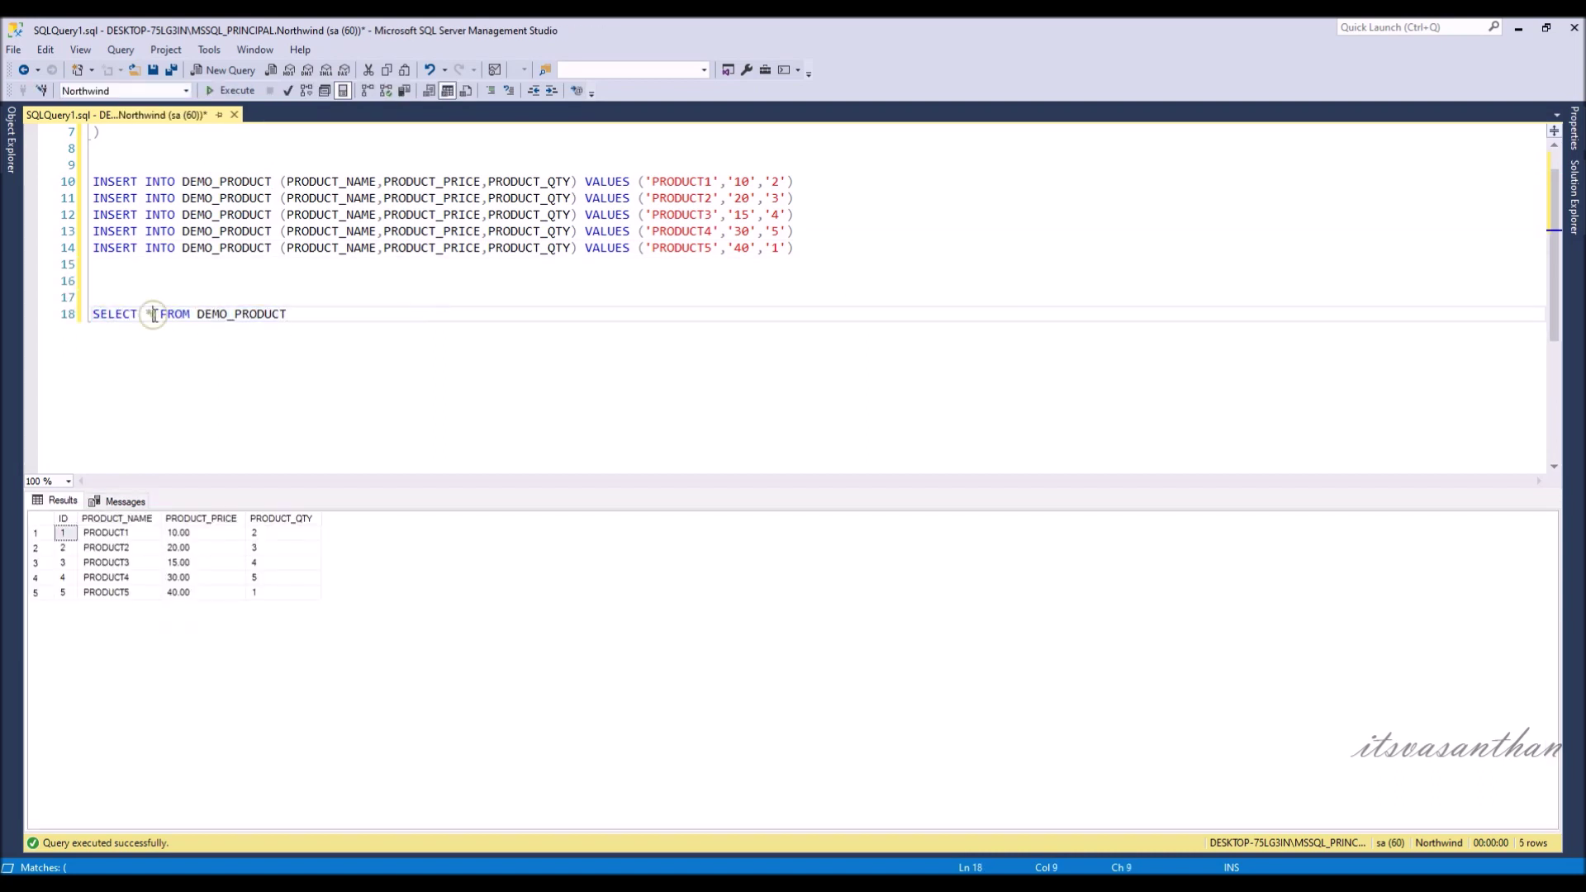
text(, )
text(PRODUCT_PRICE )
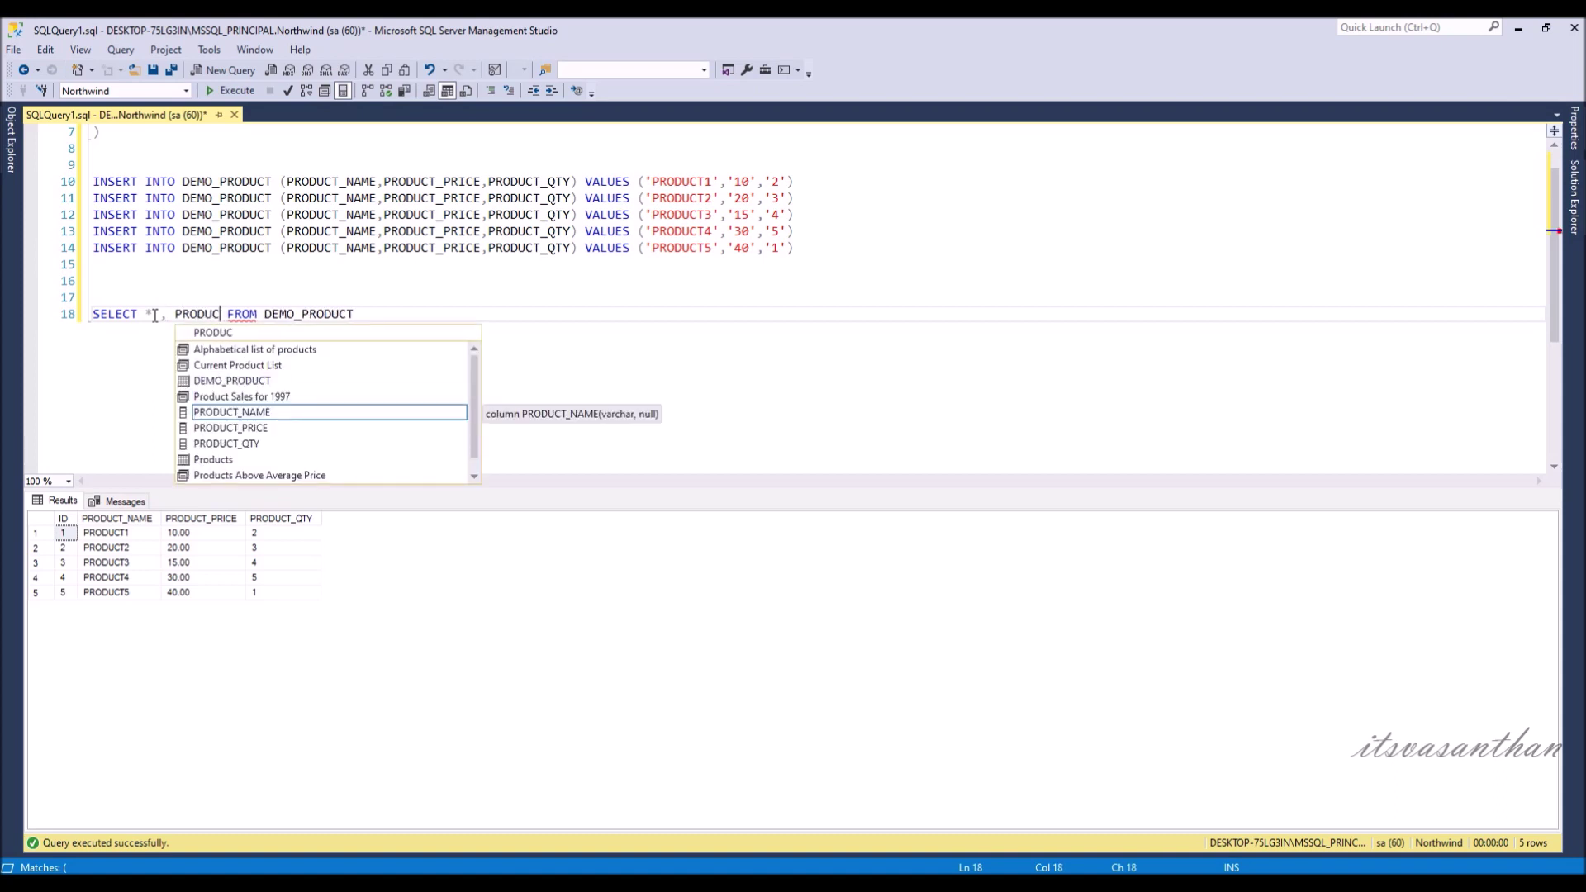
text(* PROD)
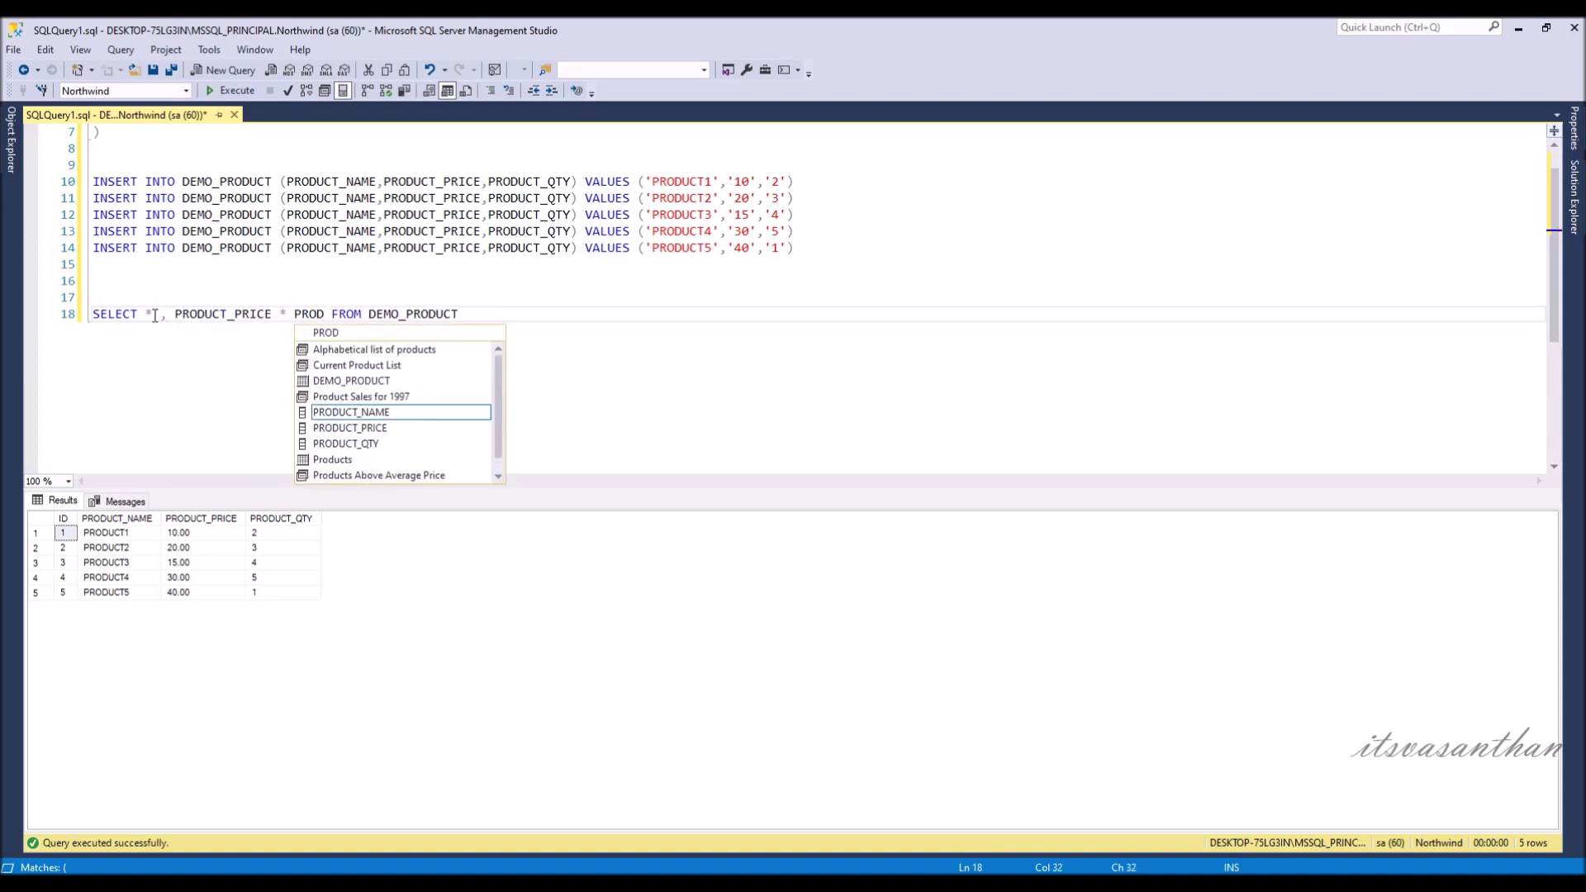
text(UCT_QTY AS TOTAL)
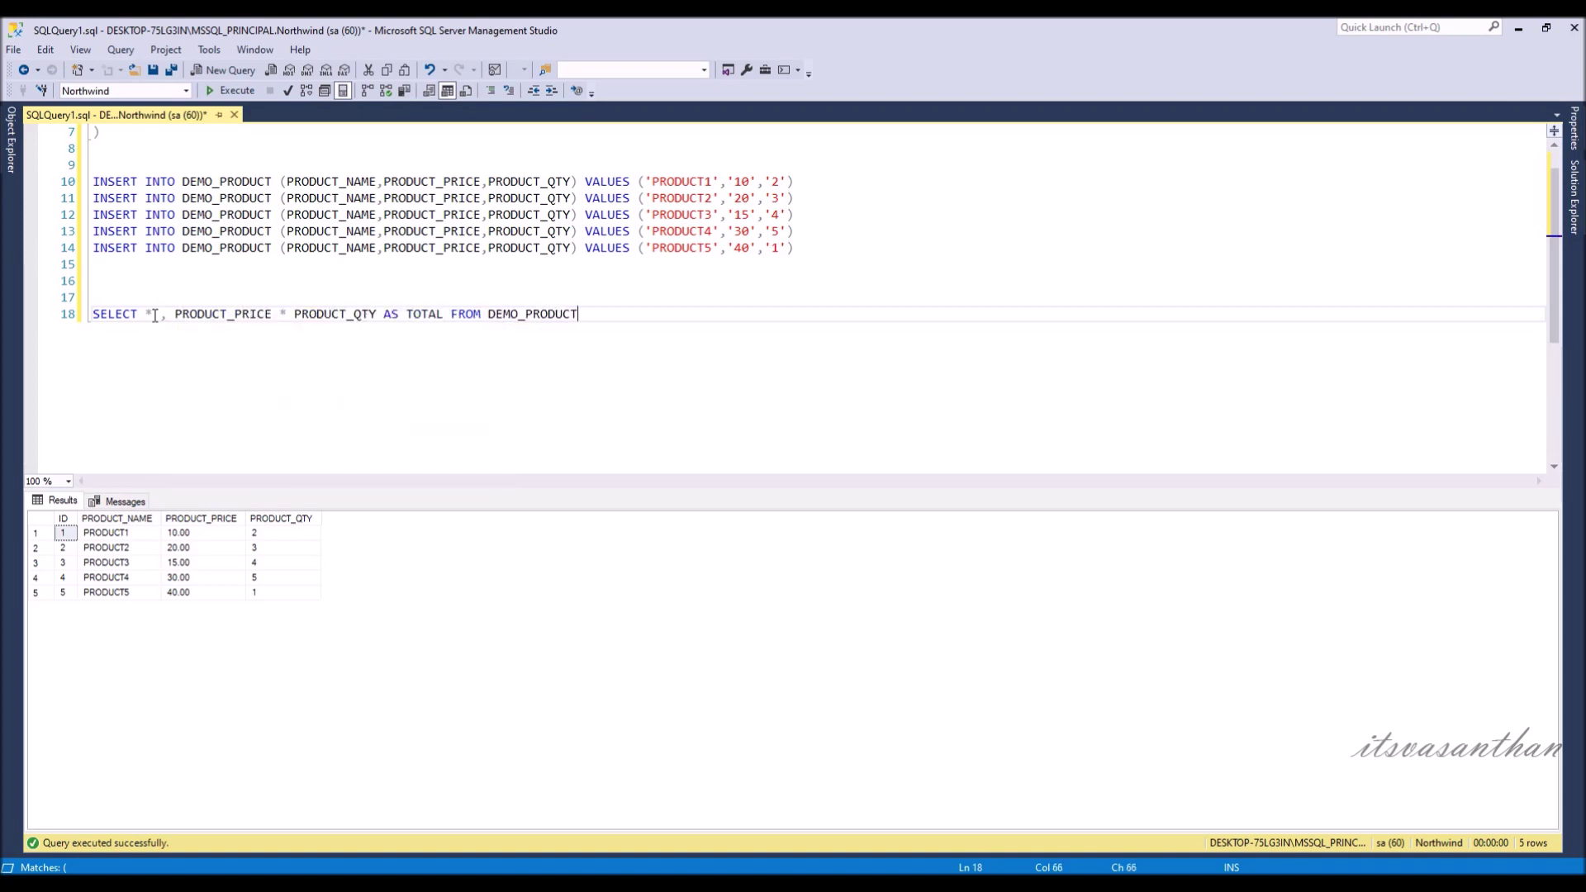
Run SELECT *, PRODUCT_PRICE * PRODUCT_QTY AS TOTAL FROM DEMO_PRODUCT and check the totals
key(shift+Home)
key(F5)
click(338, 593)
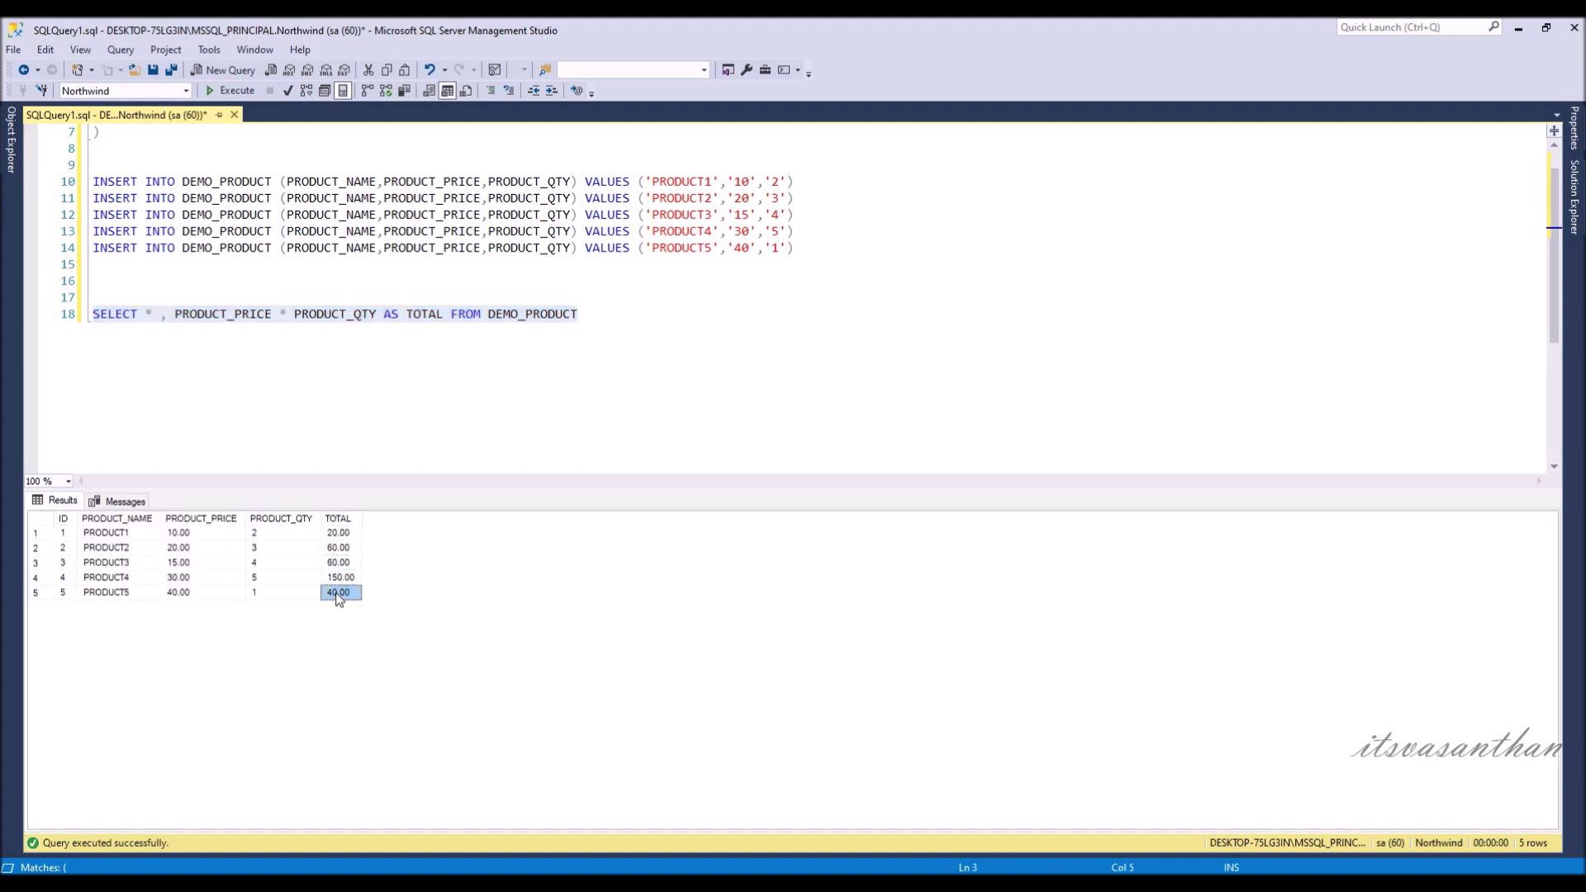
click(393, 343)
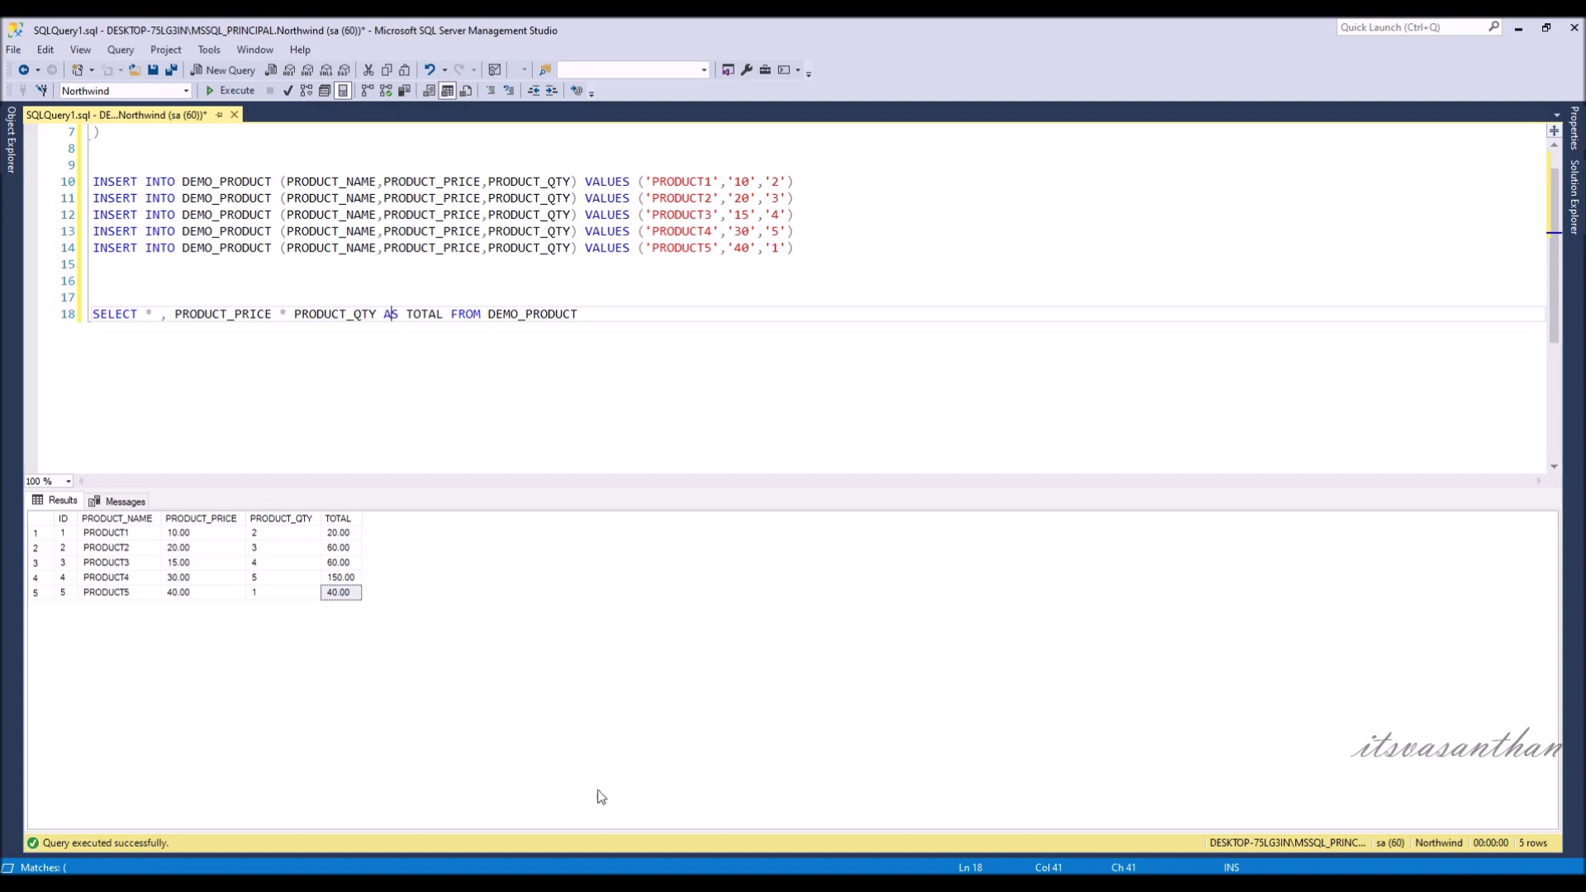
click(689, 327)
key(Return)
key(Return)
key(Return)
text(CREATE )
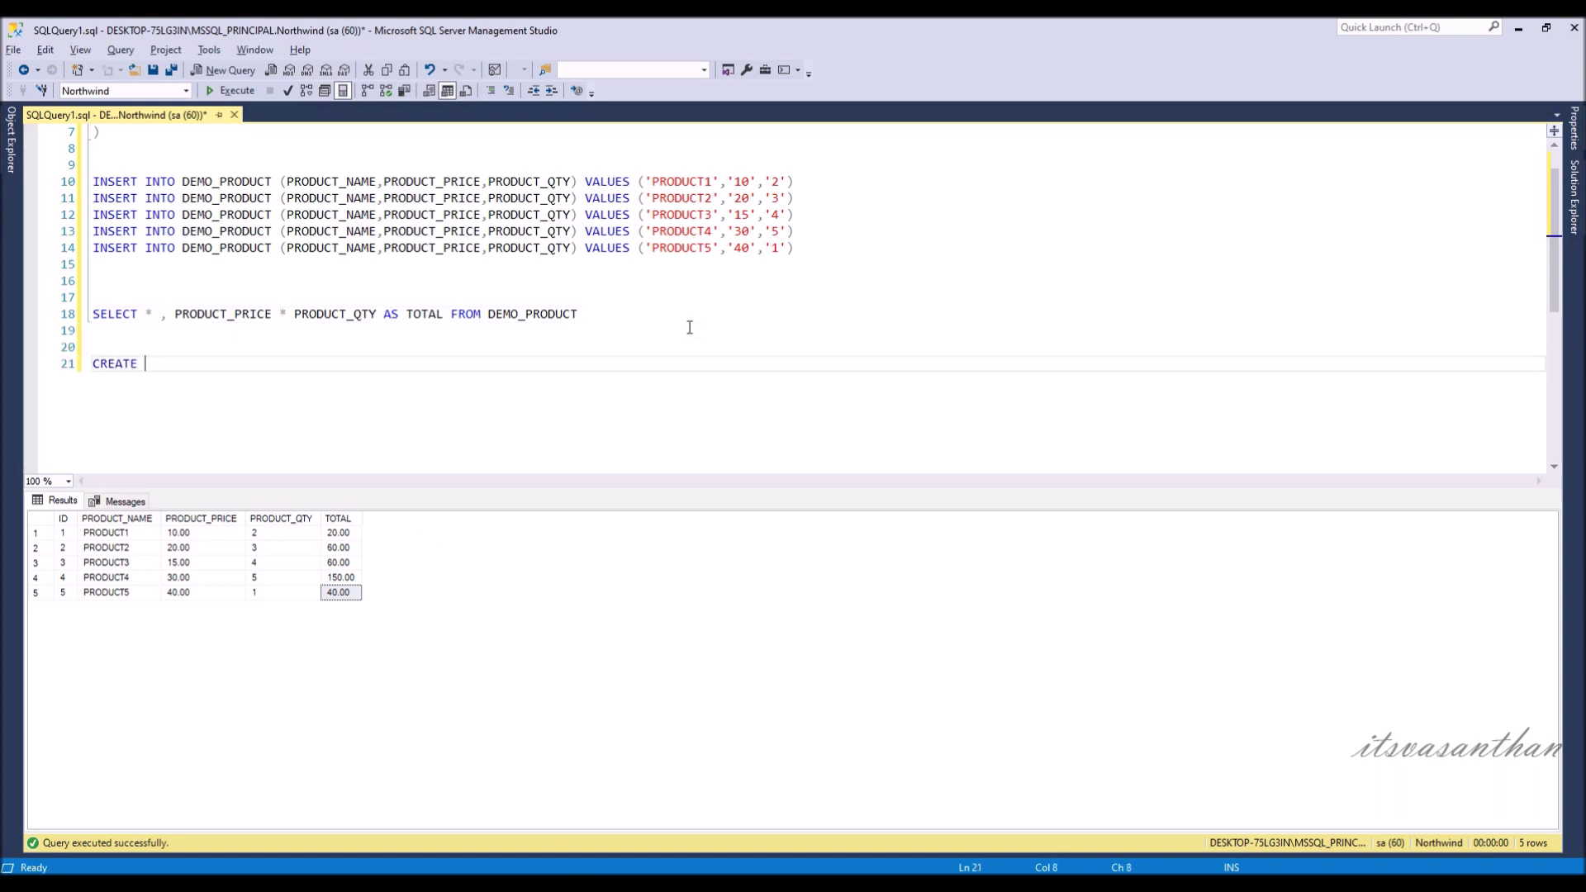
text(FUNCTION CALC)
text(_TOTAL)
key(Return)
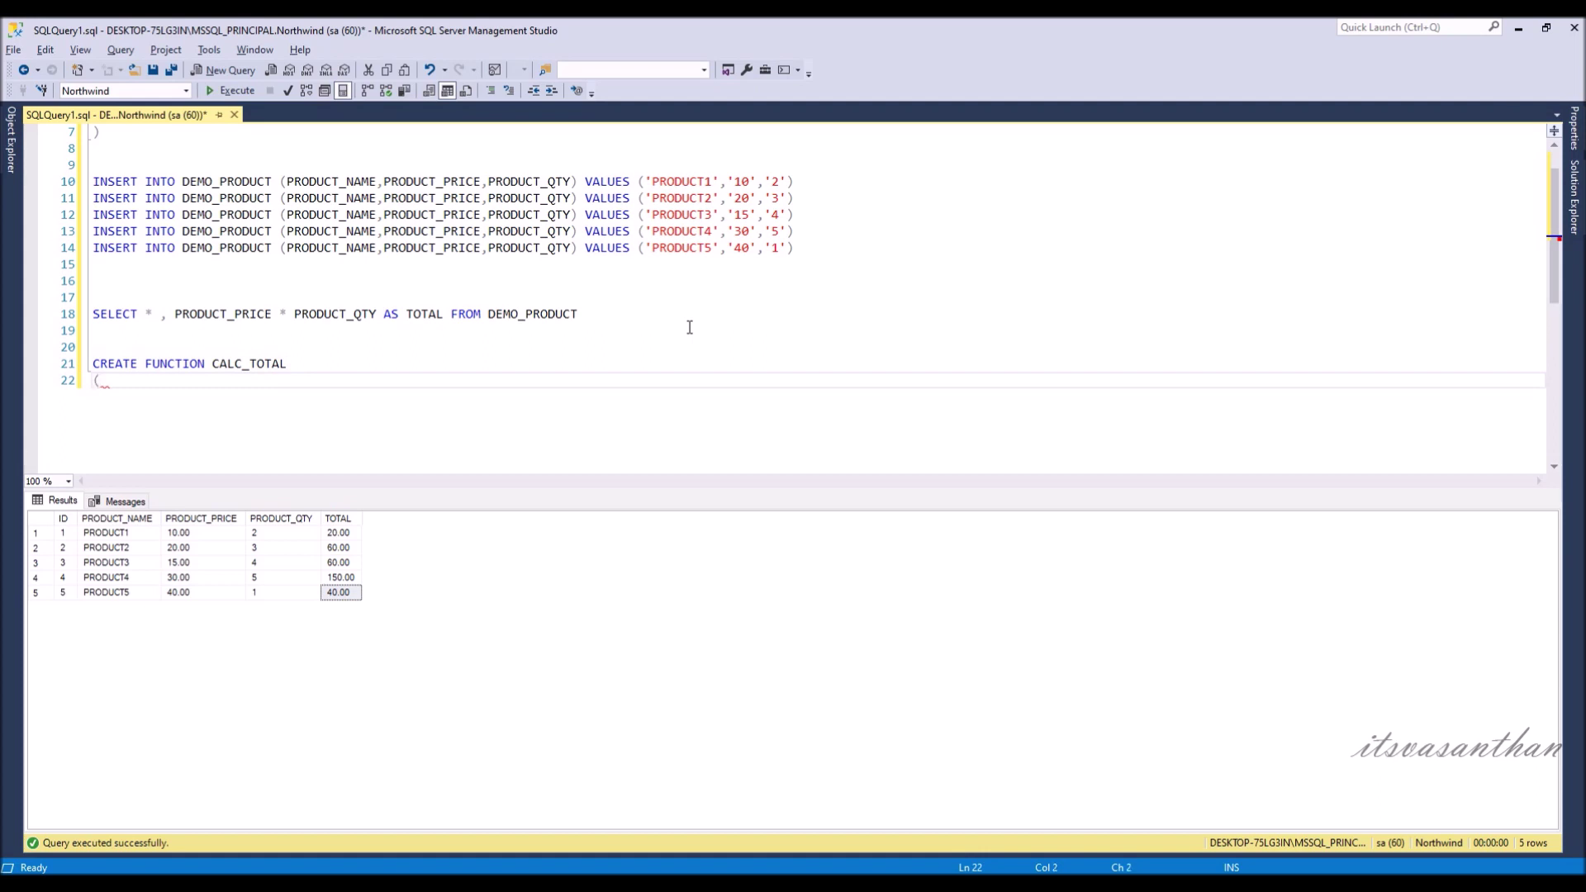
text(RODUC)
text(T_PRICE DECIMAL(18,)
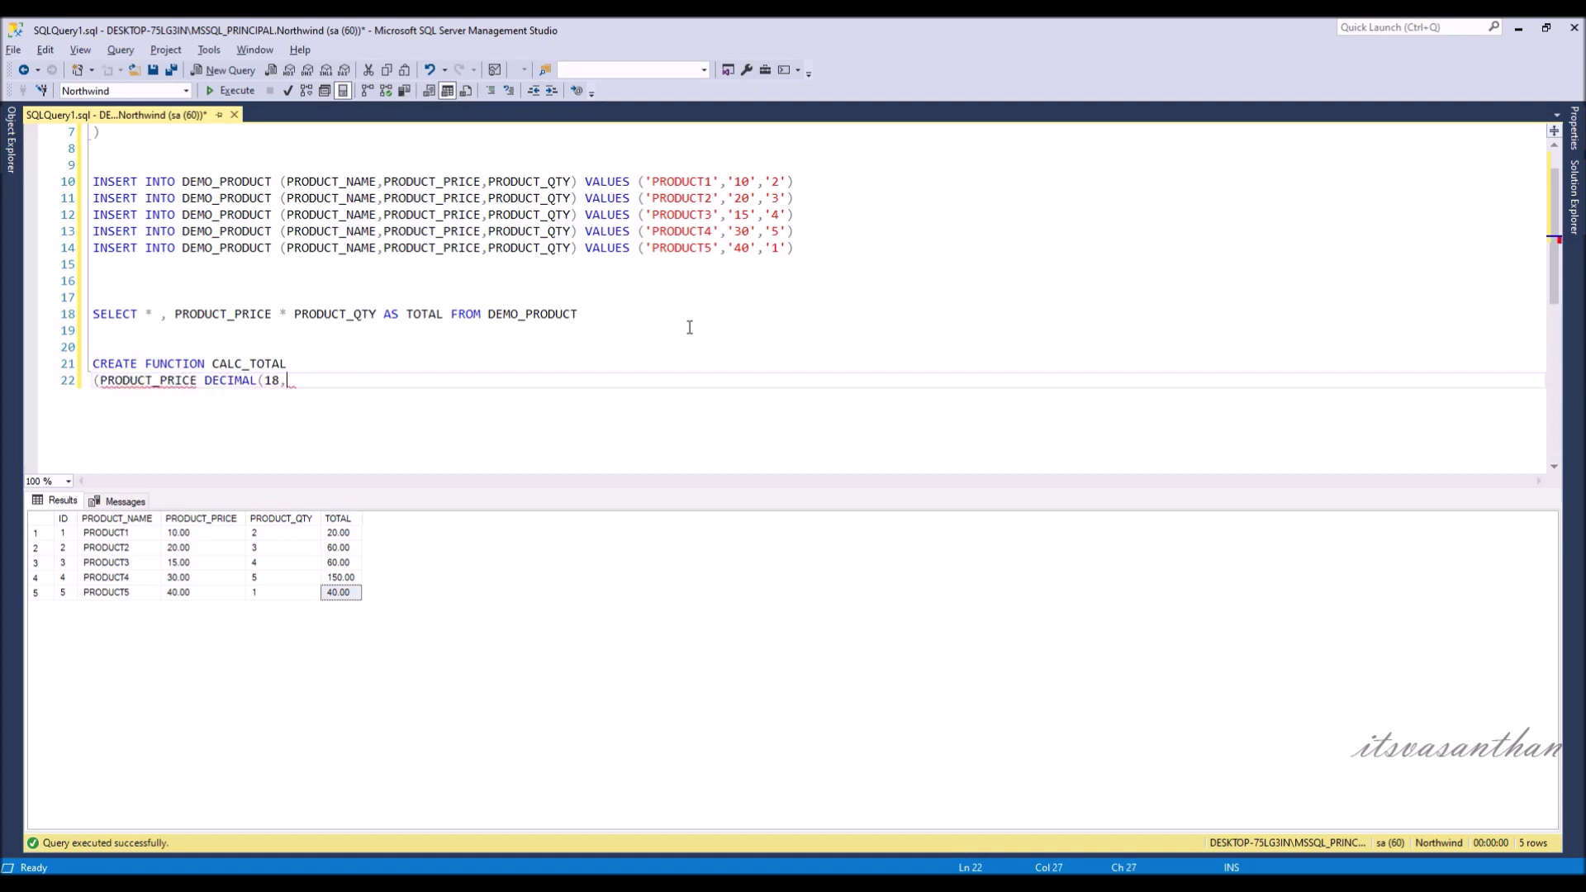
text(2) ,QTY)
text( INT)
text())
click(100, 380)
text(@)
click(316, 380)
text(@)
click(399, 381)
key(Return)
text(RE)
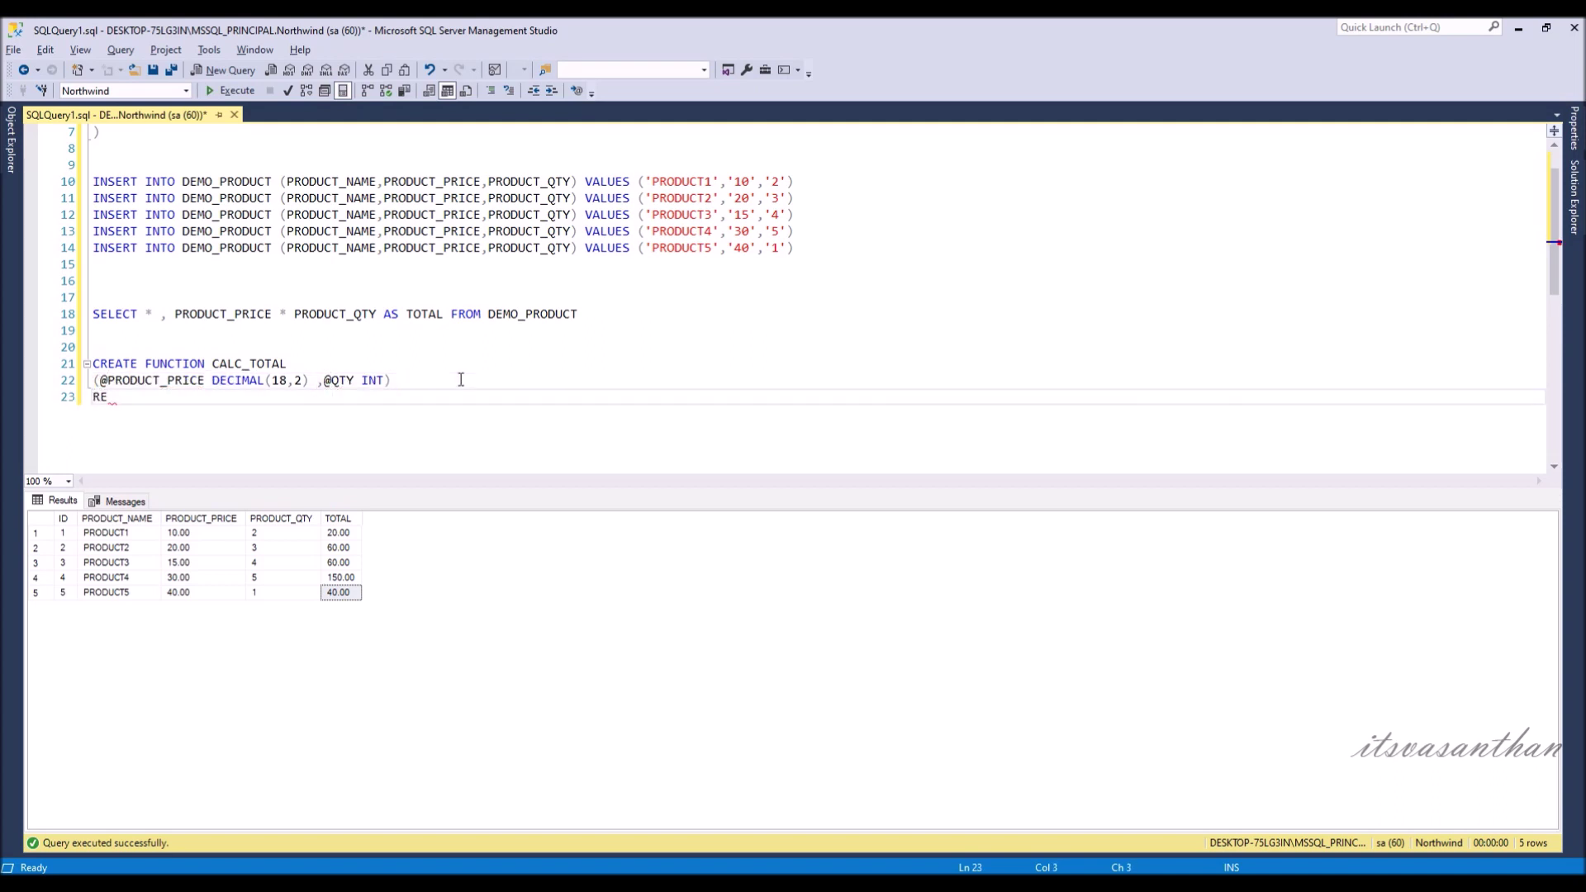
text(TURN DECIMAL (18,2)
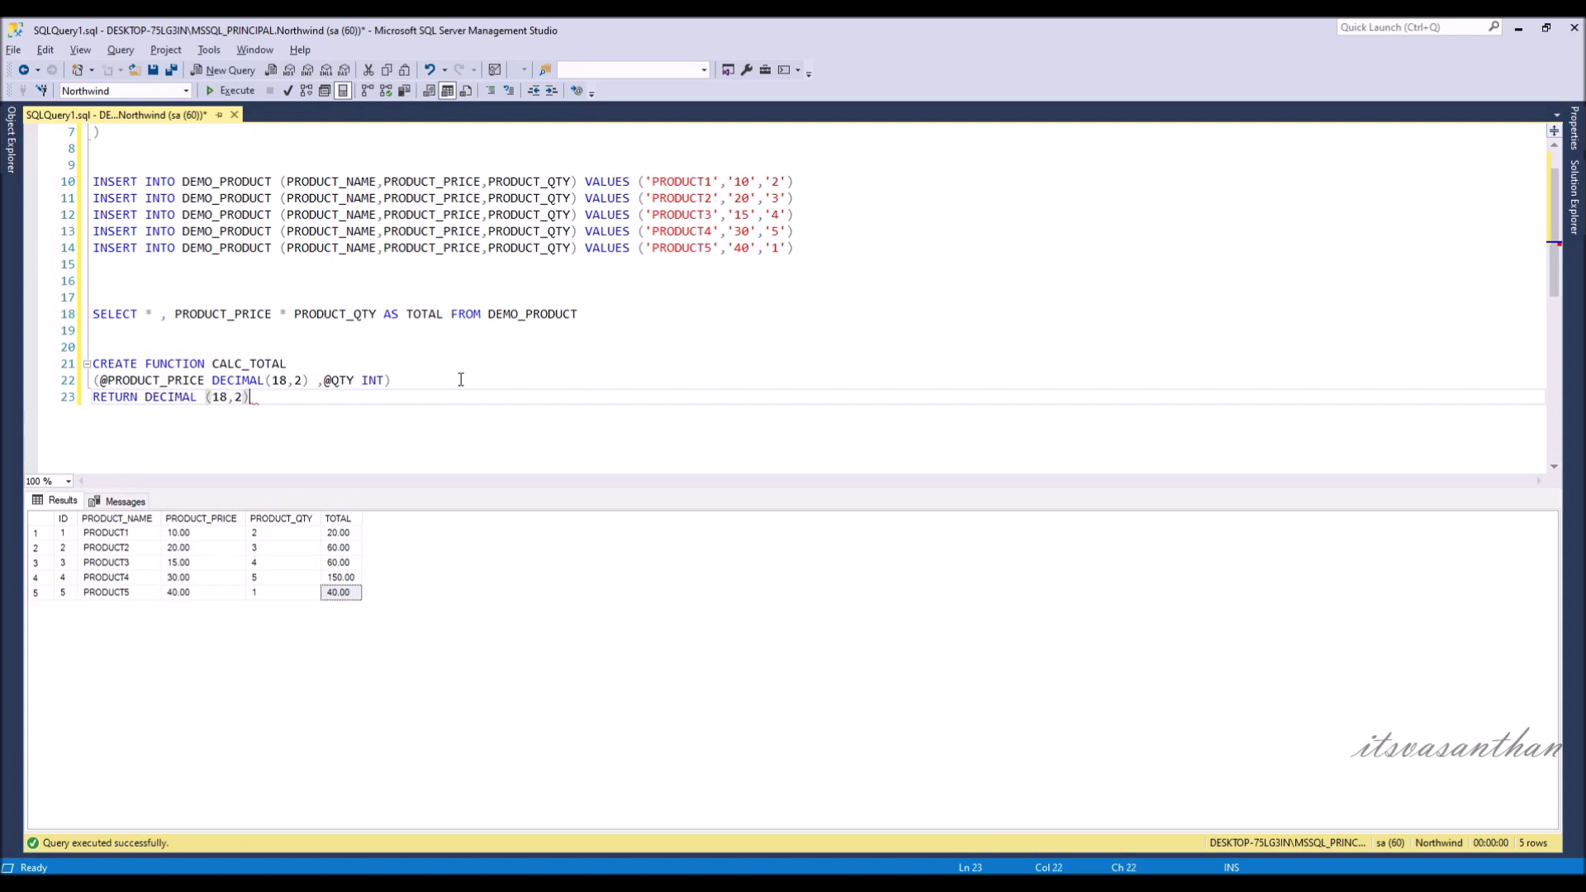
text())
key(Return)
key(Up)
text(S)
key(Down)
text(AS)
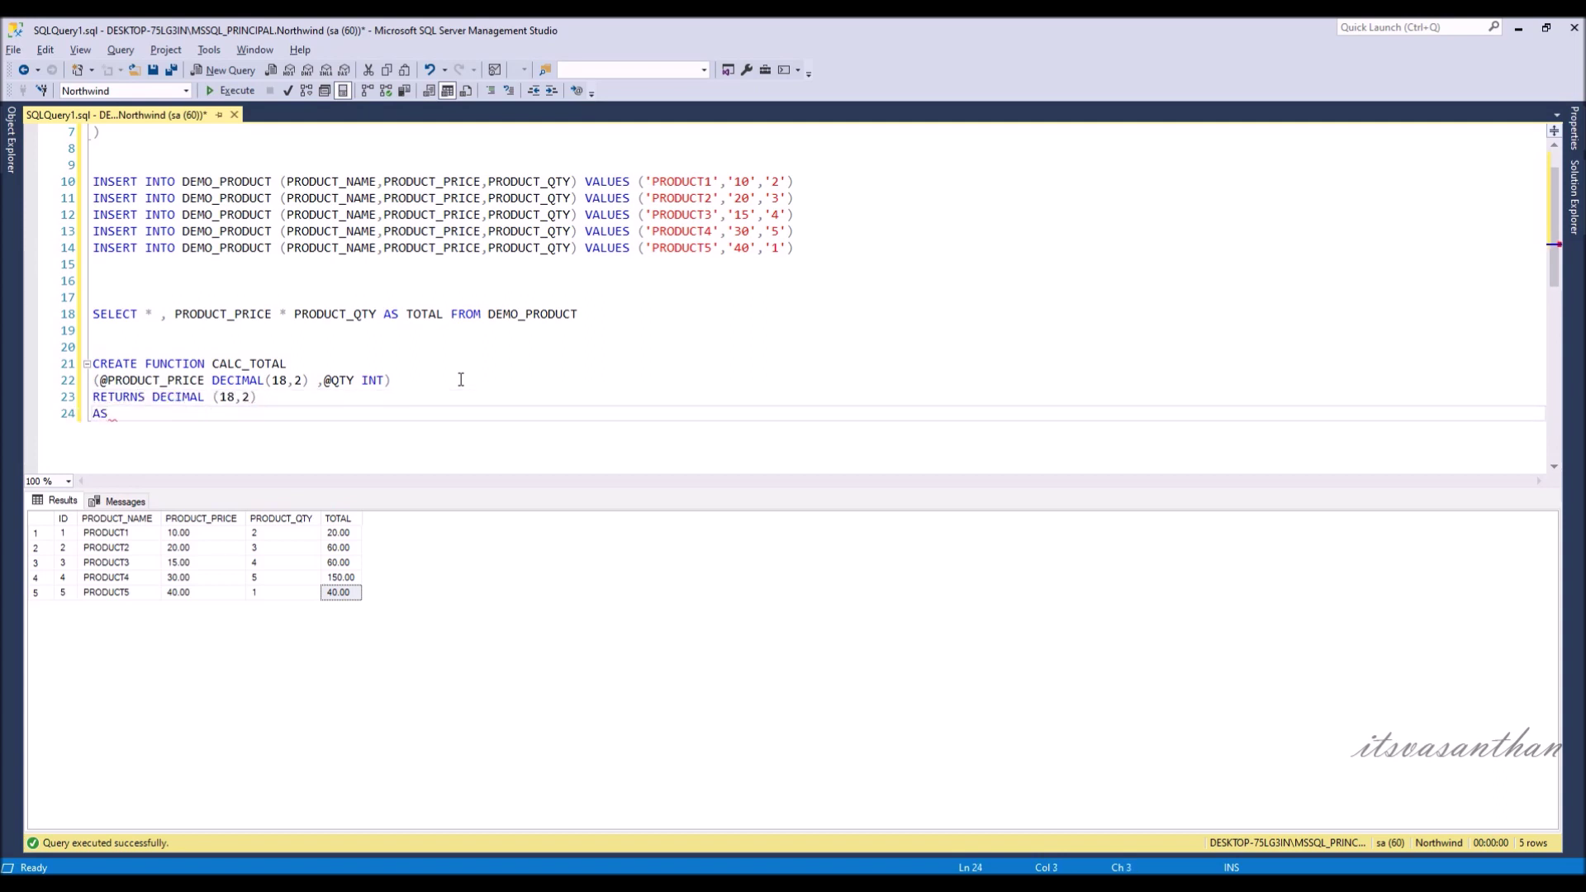
Add the AS BEGIN … END body block to CALC_TOTAL
key(Return)
text(BEGIN)
key(Return)
key(Return)
text(END)
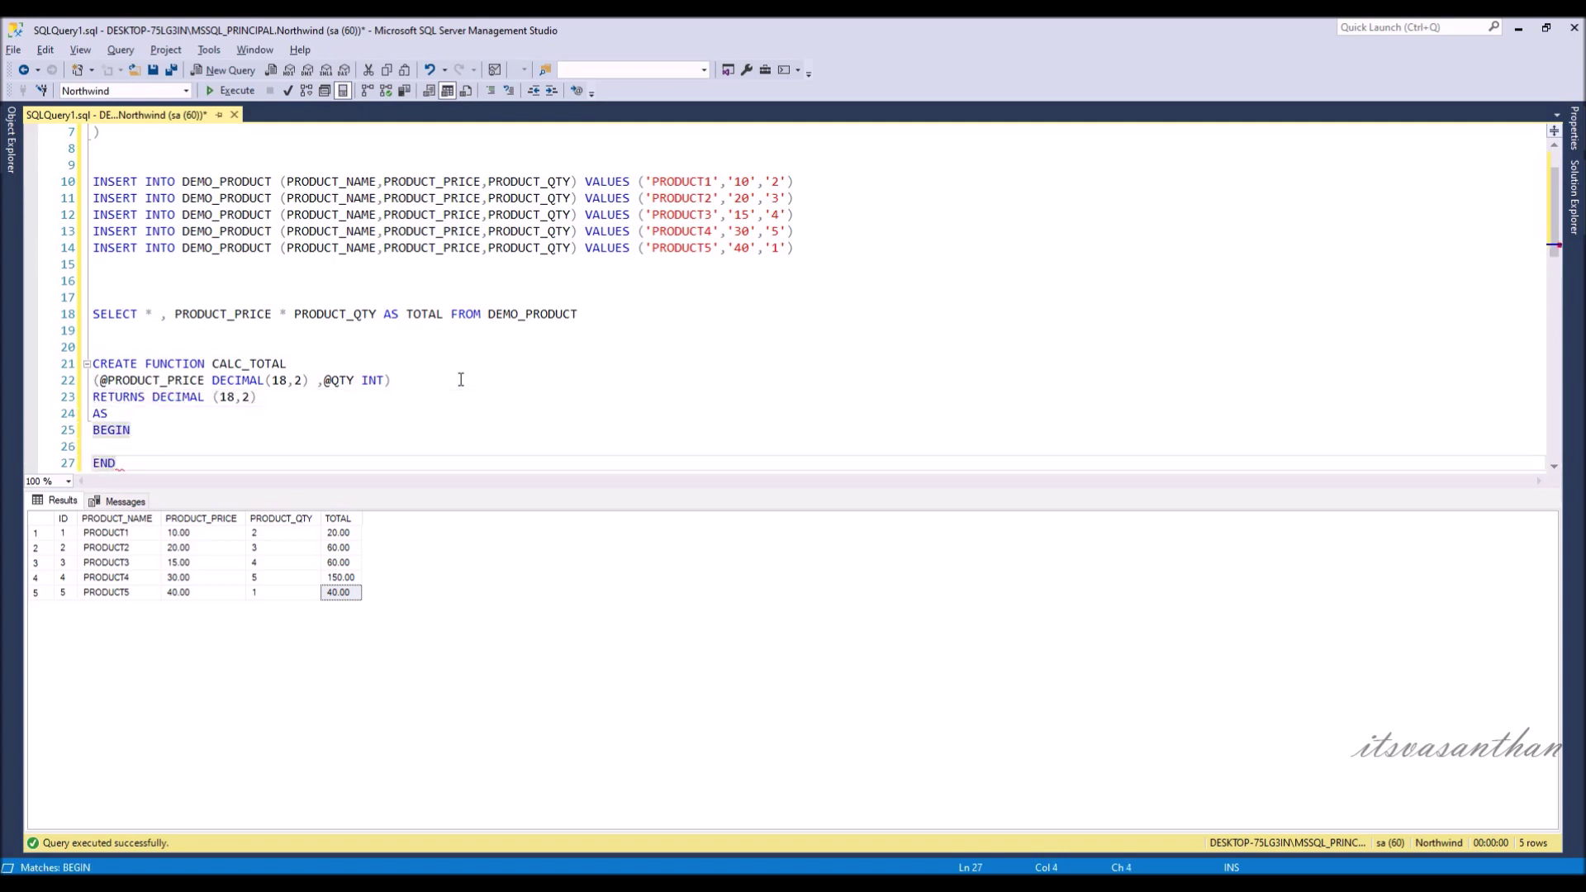
scroll(460, 379, down, 2)
click(221, 350)
key(Return)
key(Return)
key(Up)
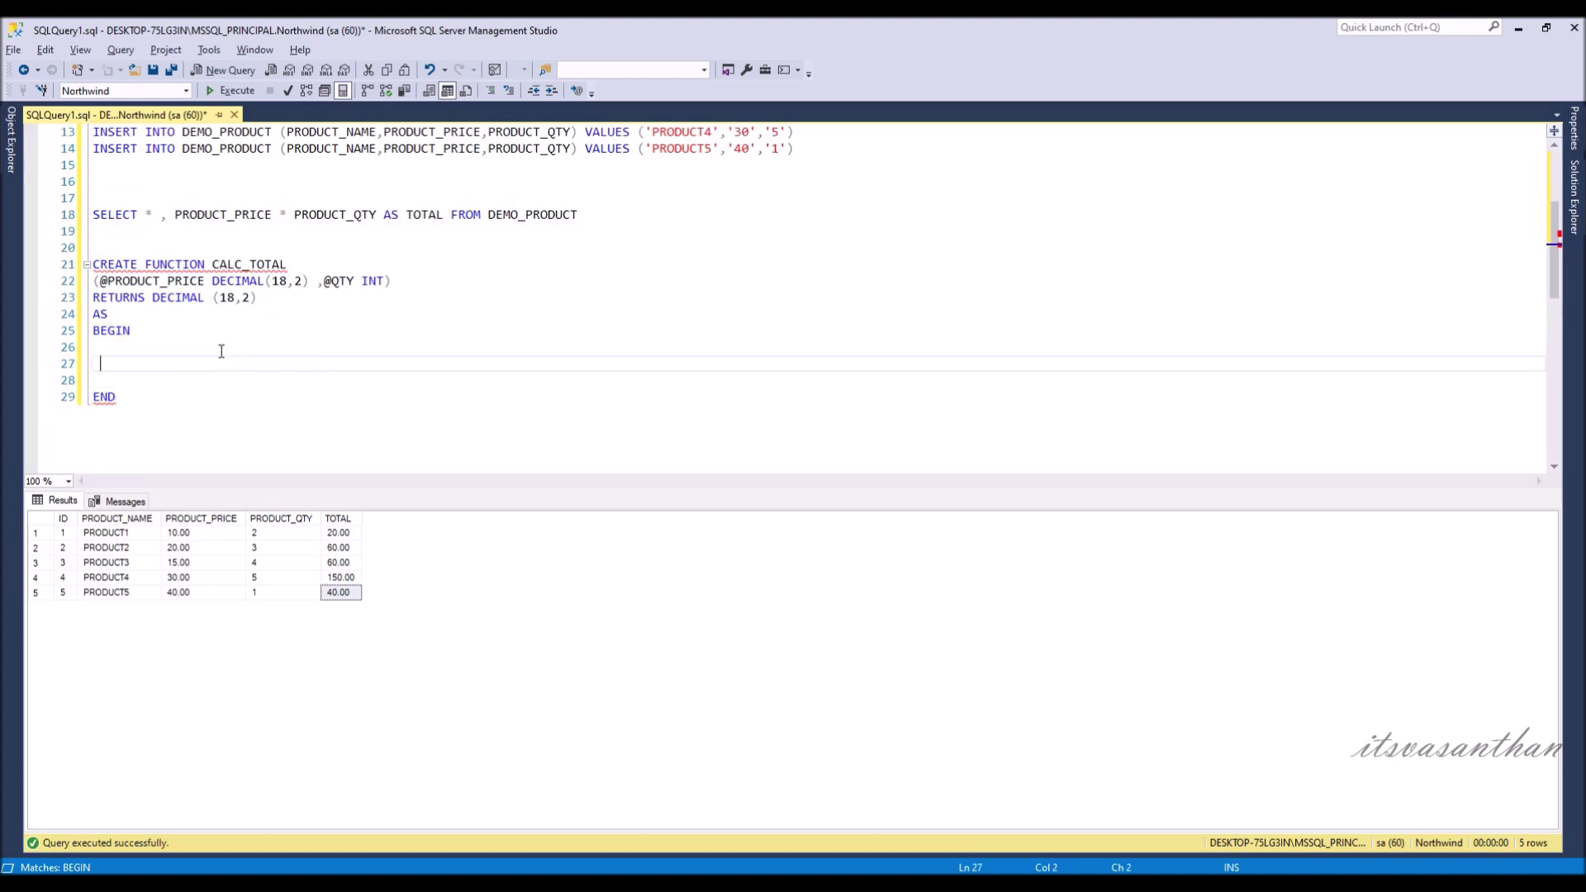
text(RETURN)
double_click(152, 282)
key(ctrl+c)
click(157, 362)
key(ctrl+v)
double_click(337, 282)
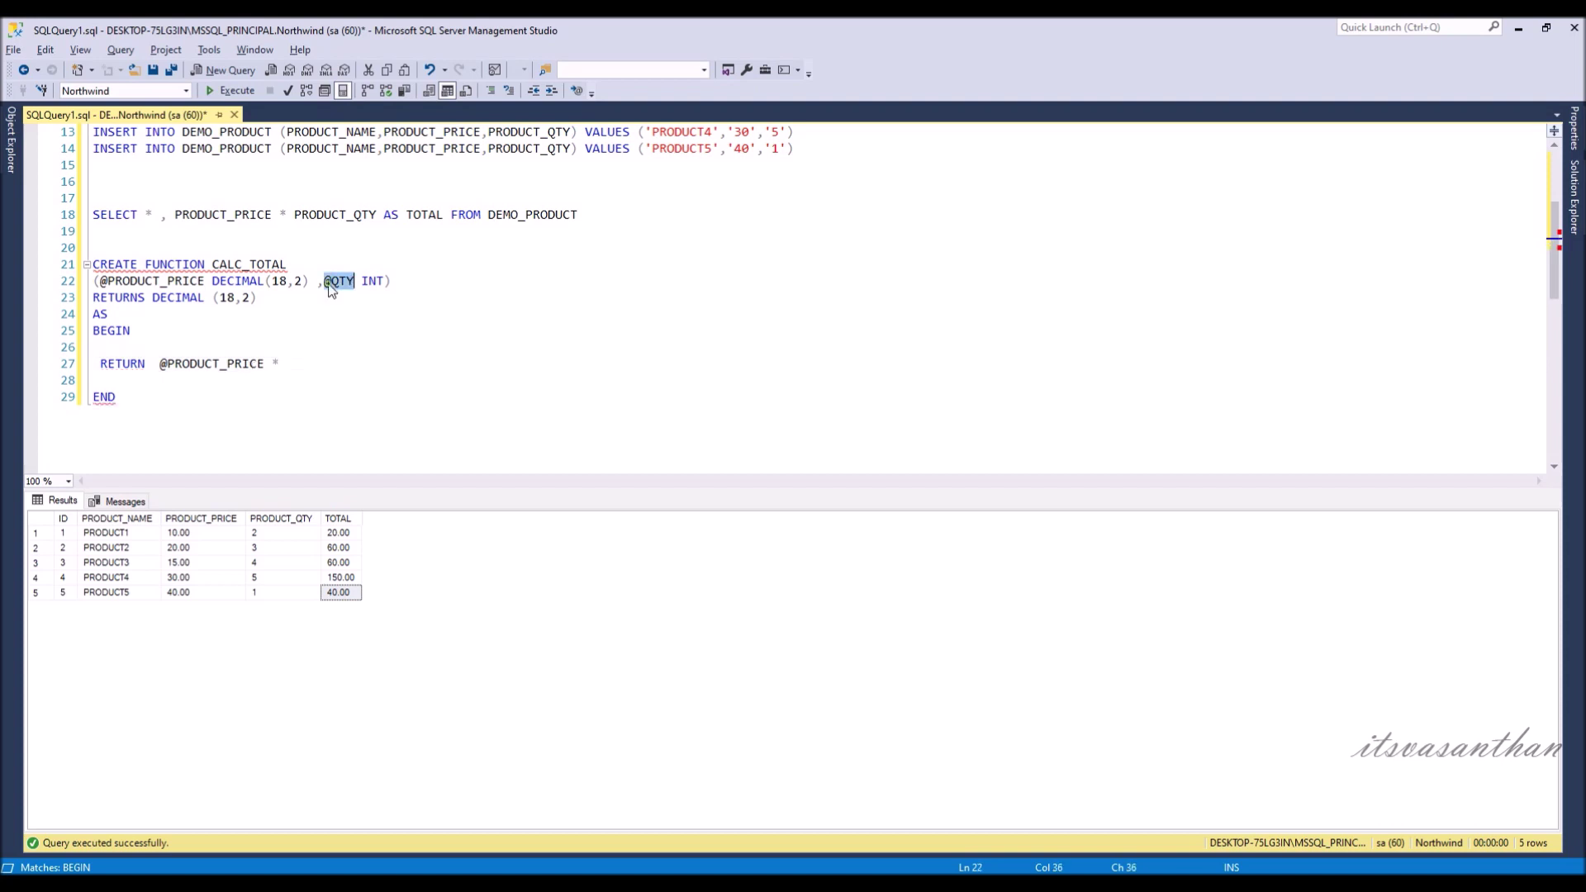
key(ctrl+c)
click(319, 364)
key(ctrl+v)
click(84, 265)
drag(93, 264, 115, 397)
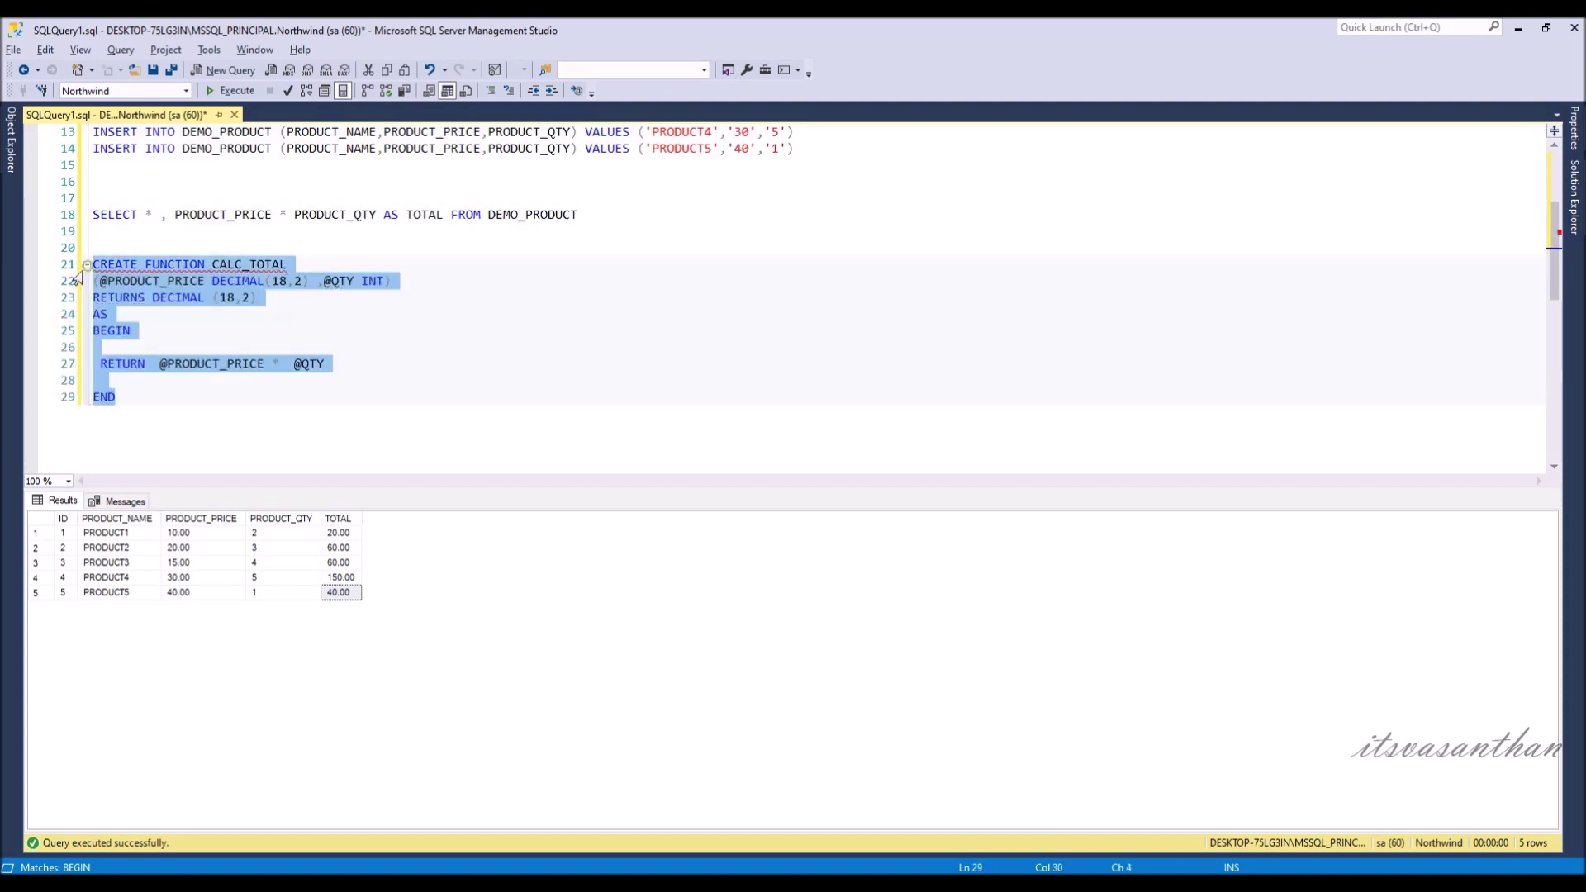
Create CALC_TOTAL and insert a dbo.CALC_TOTAL call after TOTAL in the query
key(F5)
click(446, 215)
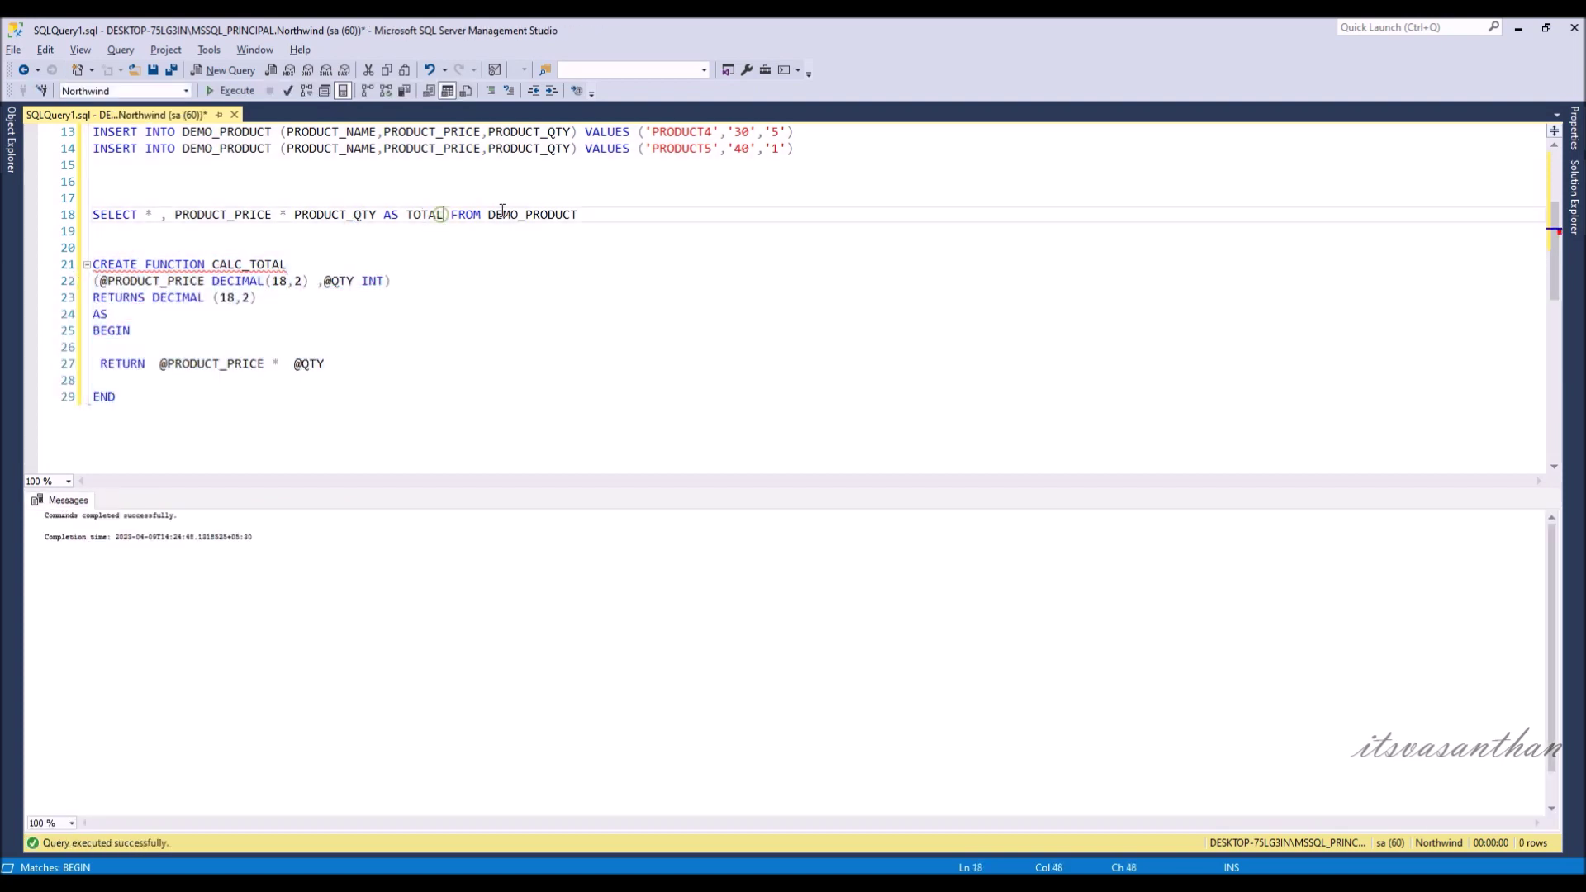
text(, dbo.)
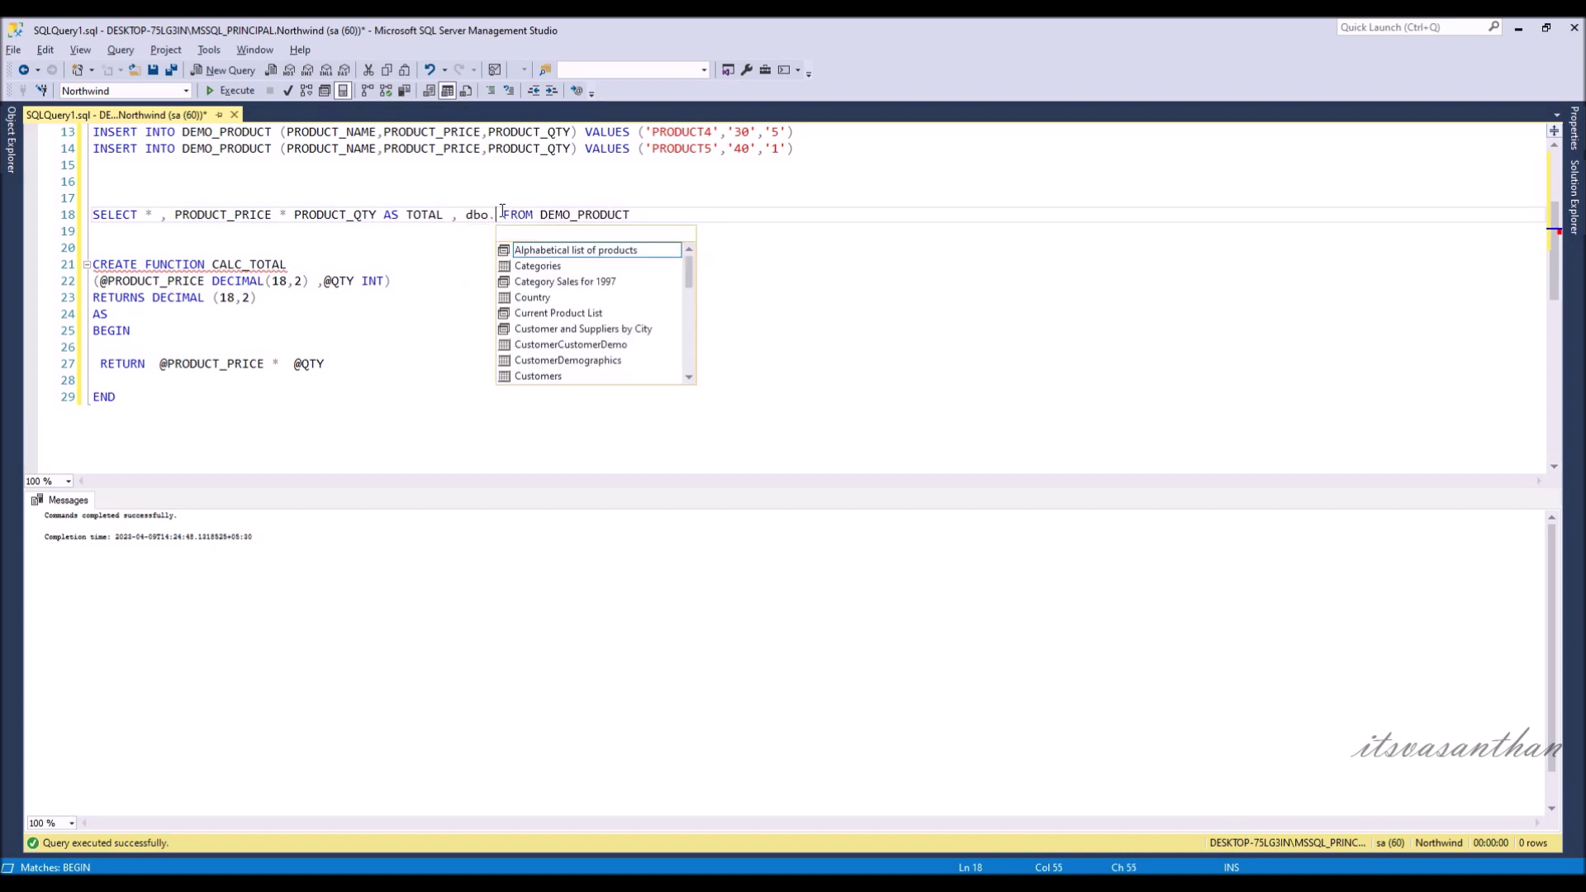
double_click(248, 263)
key(ctrl+c)
click(500, 214)
key(ctrl+v)
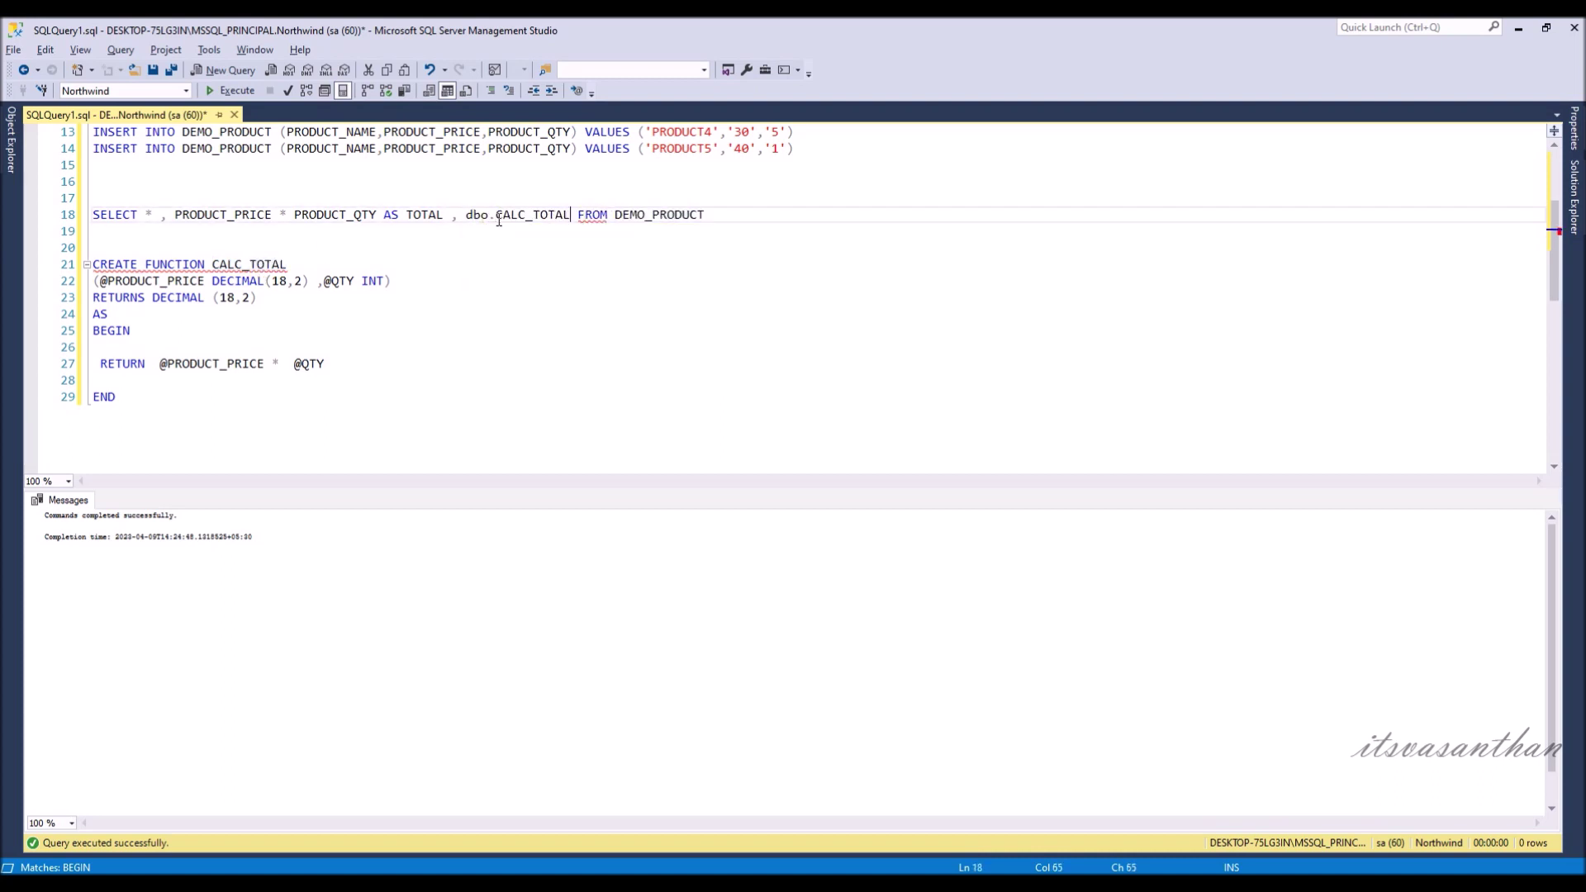
text(()
Pass PRODUCT_PRICE and PRODUCT_QTY as the CALC_TOTAL arguments
double_click(241, 220)
key(ctrl+c)
click(577, 214)
key(ctrl+v)
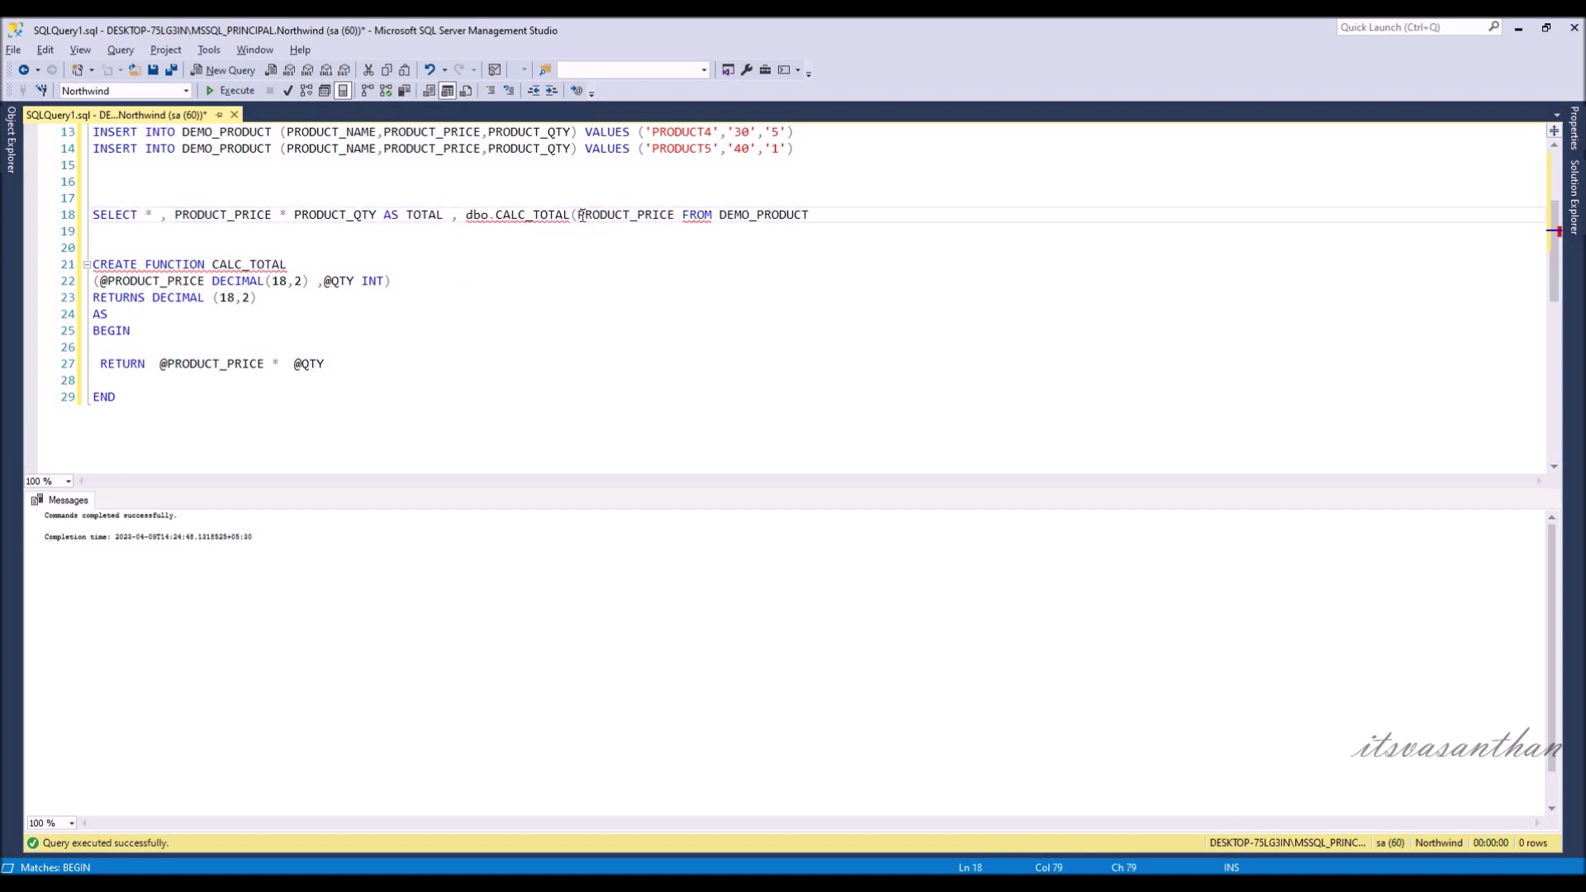
text(,)
double_click(349, 215)
key(ctrl+c)
click(680, 215)
key(ctrl+v)
text())
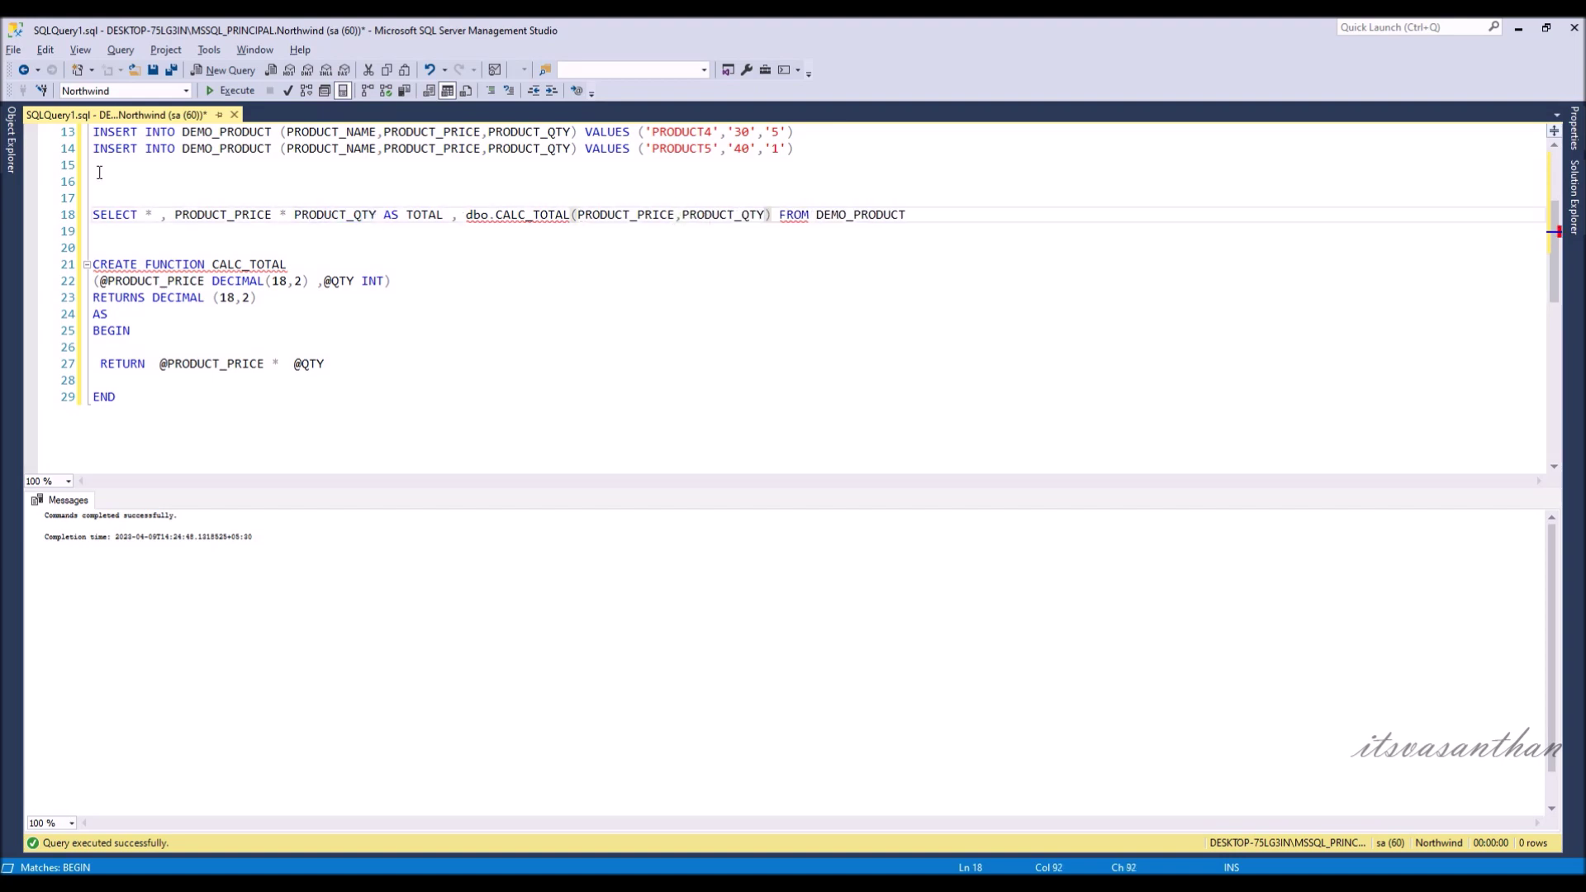
Run the line 18 query, then alias the call as Fn_Total and rerun it
click(72, 220)
key(F5)
click(768, 215)
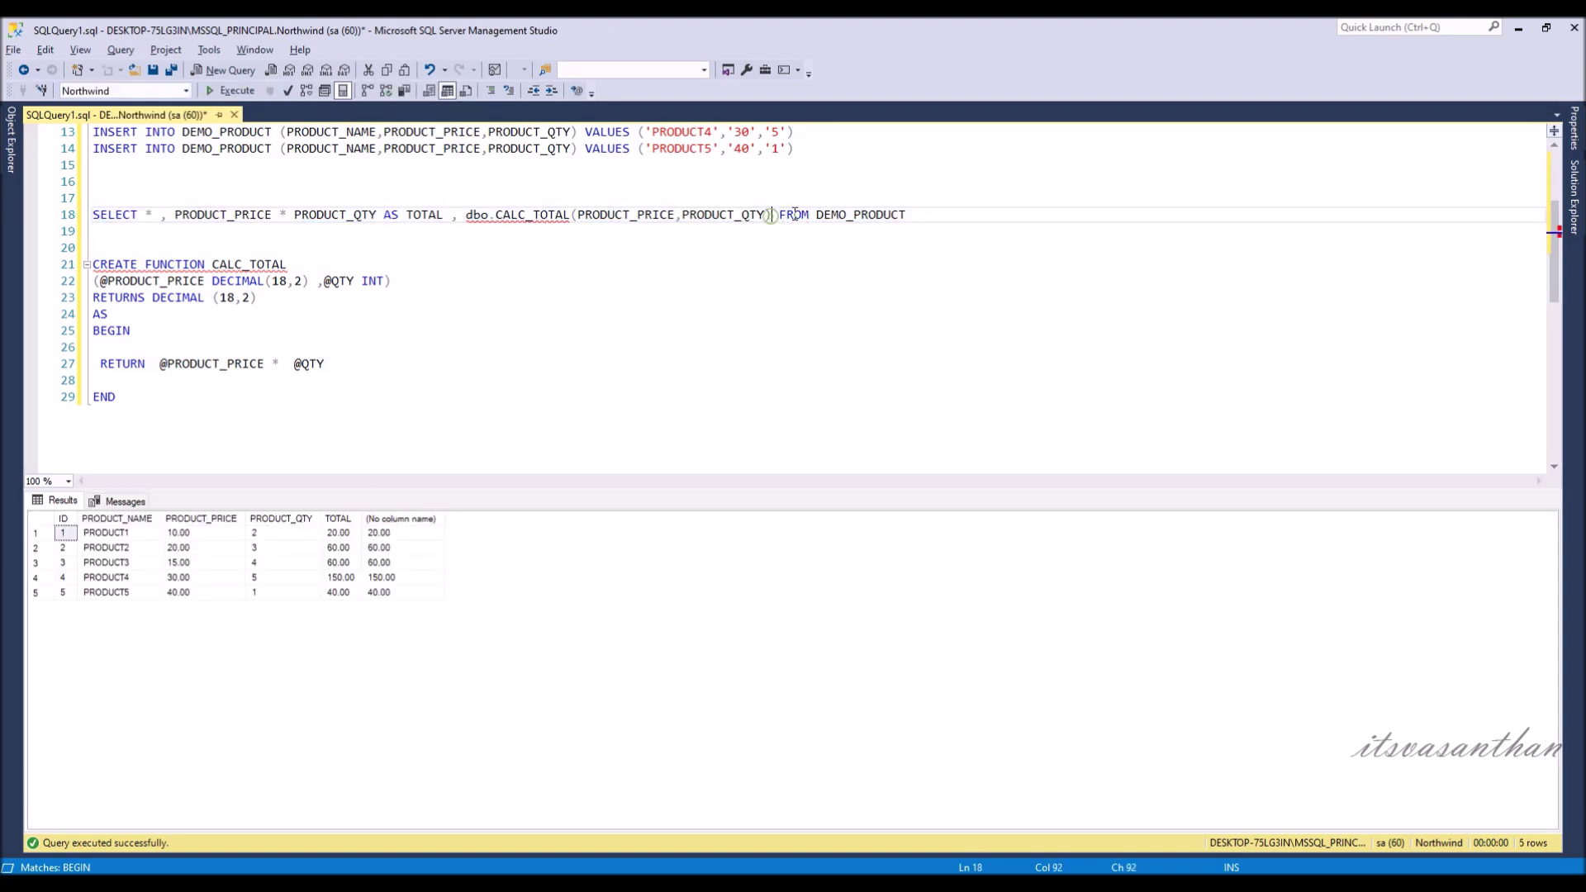
text(as )
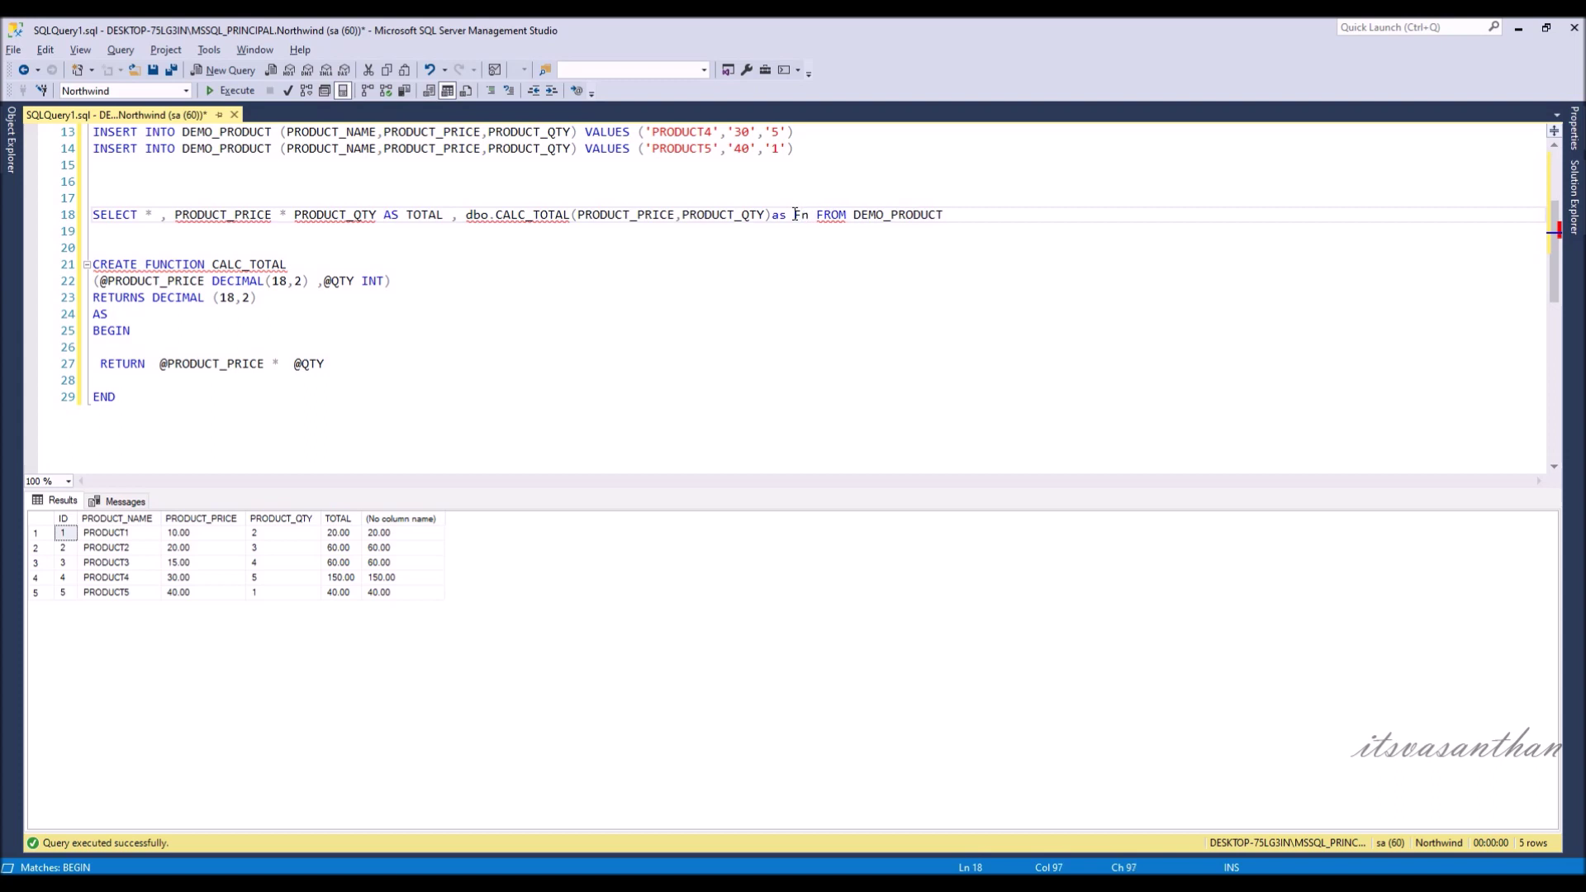
text(Fn_Total)
key(End)
key(shift+Home)
key(F5)
key(F5)
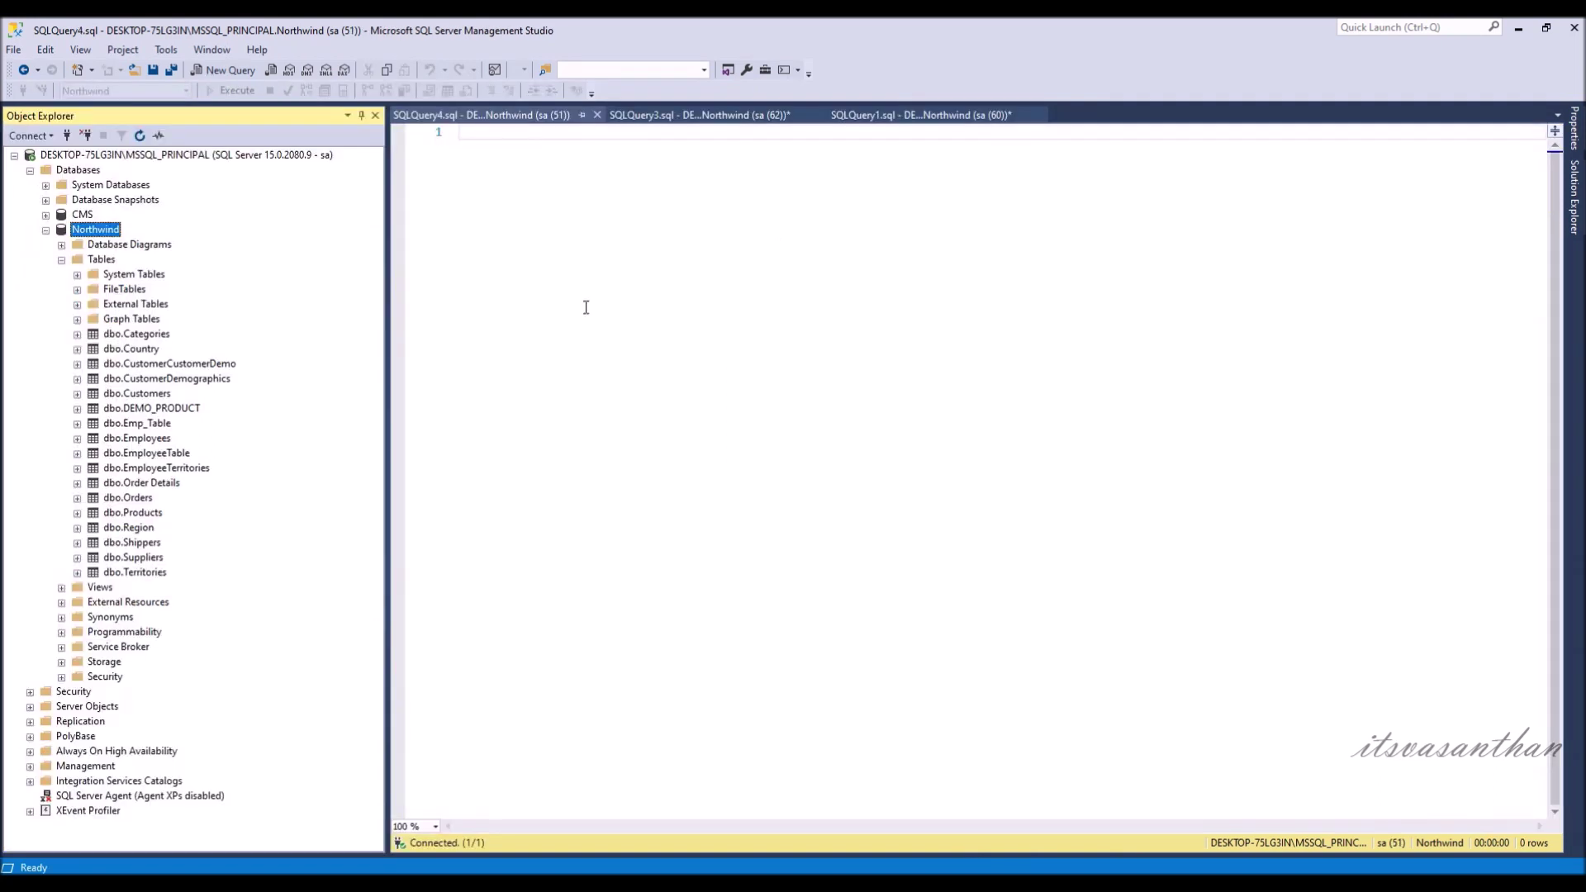
Run SELECT * FROM Orders in the new query window
click(556, 191)
key(Return)
key(Return)
text(lect )
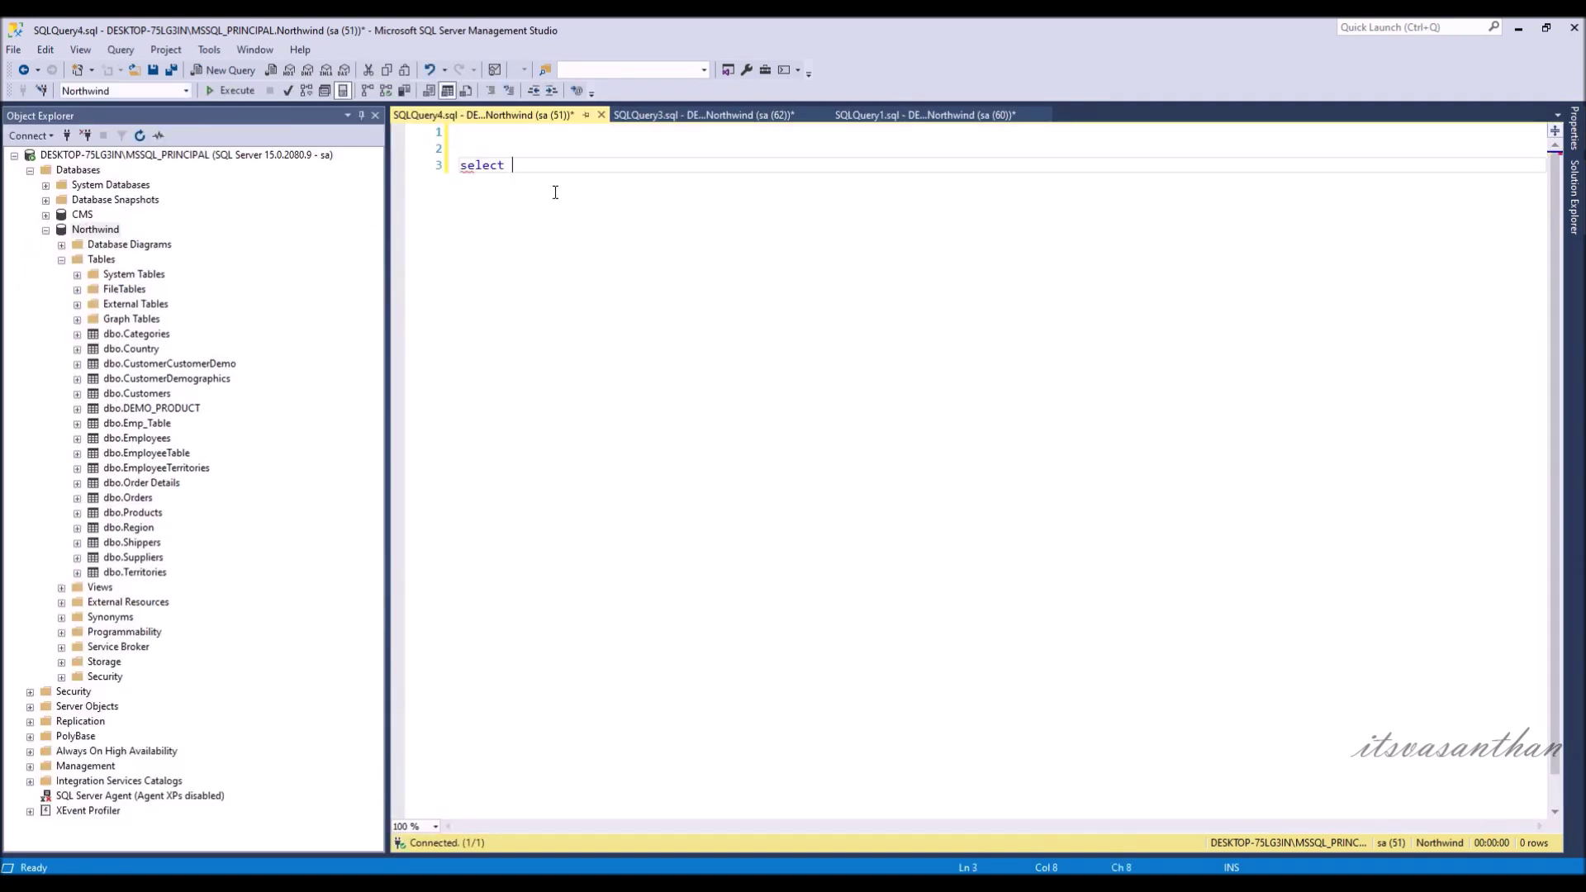
text(* from ord)
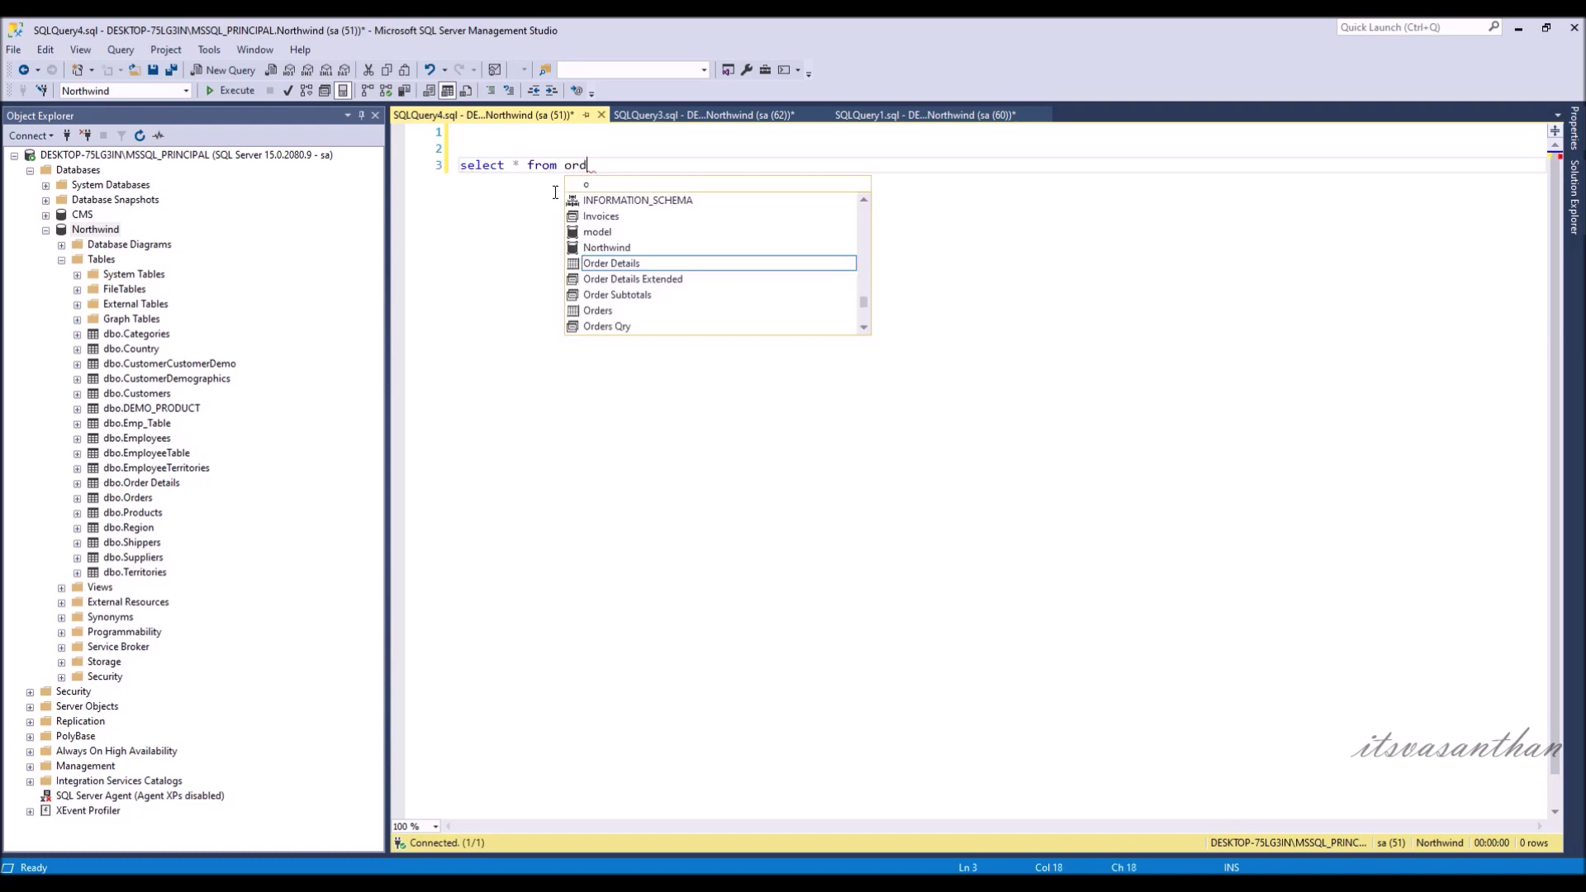
text(ers)
key(Tab)
key(F5)
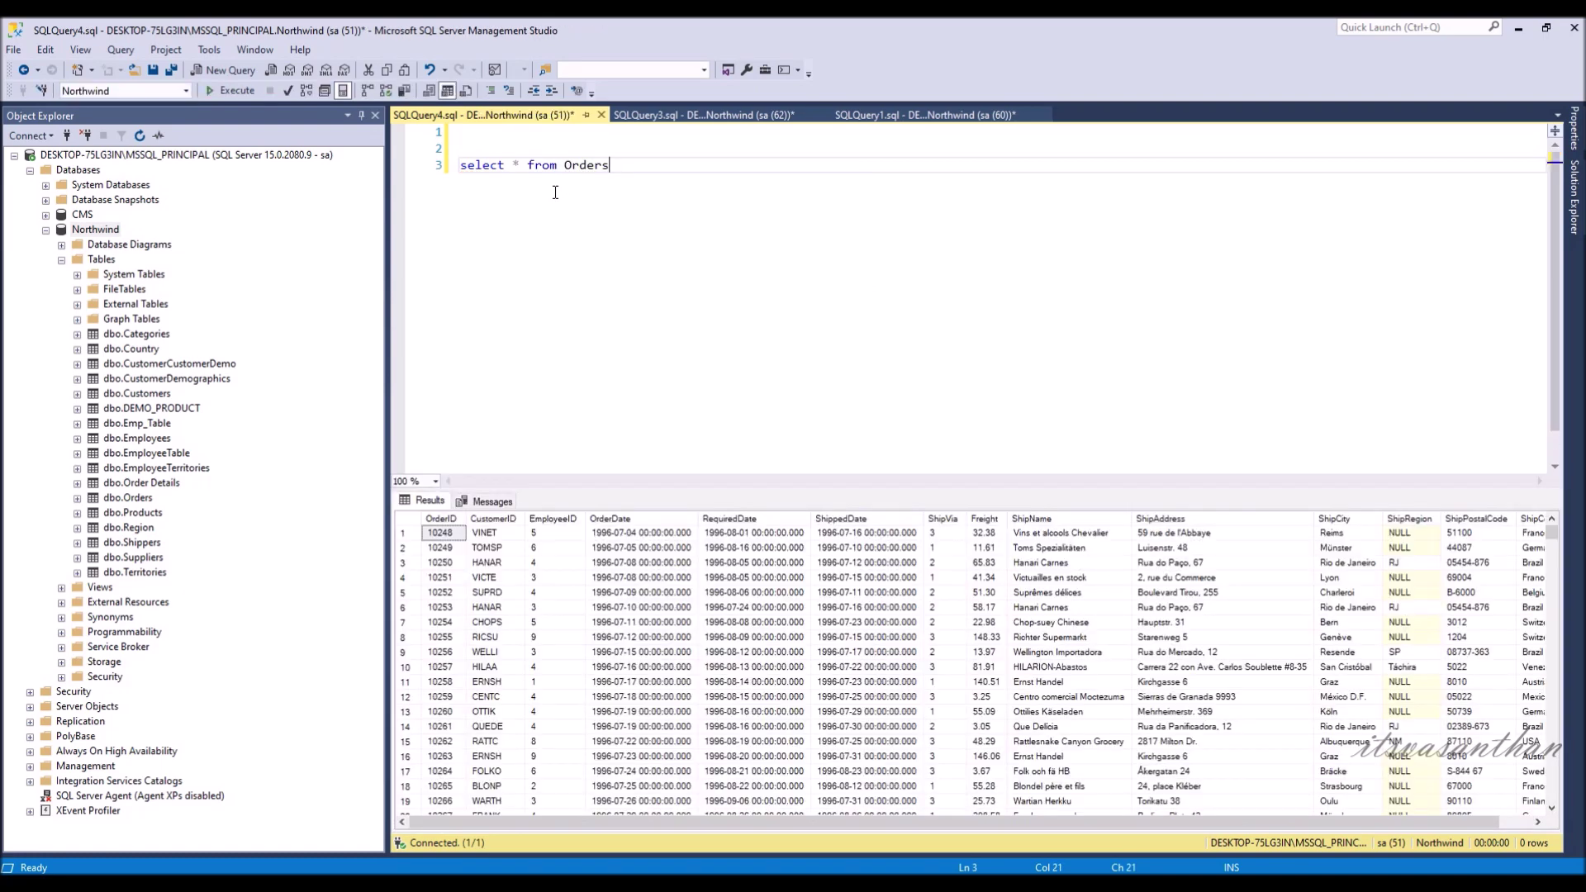
Run SELECT * FROM Employees and enlarge the results area
key(Return)
key(Return)
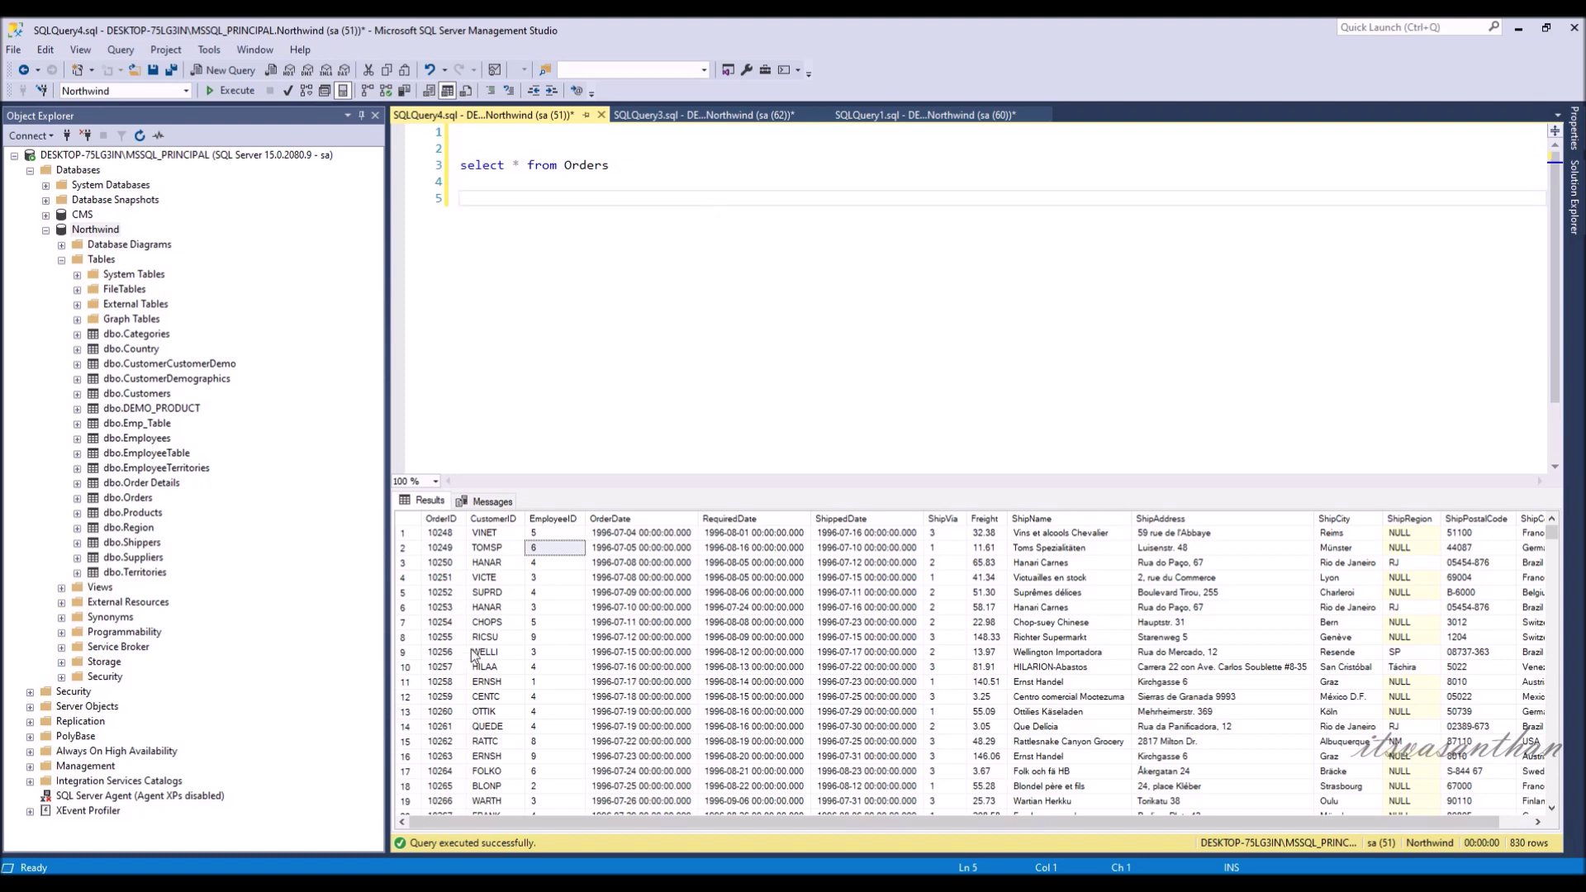
text(select * f)
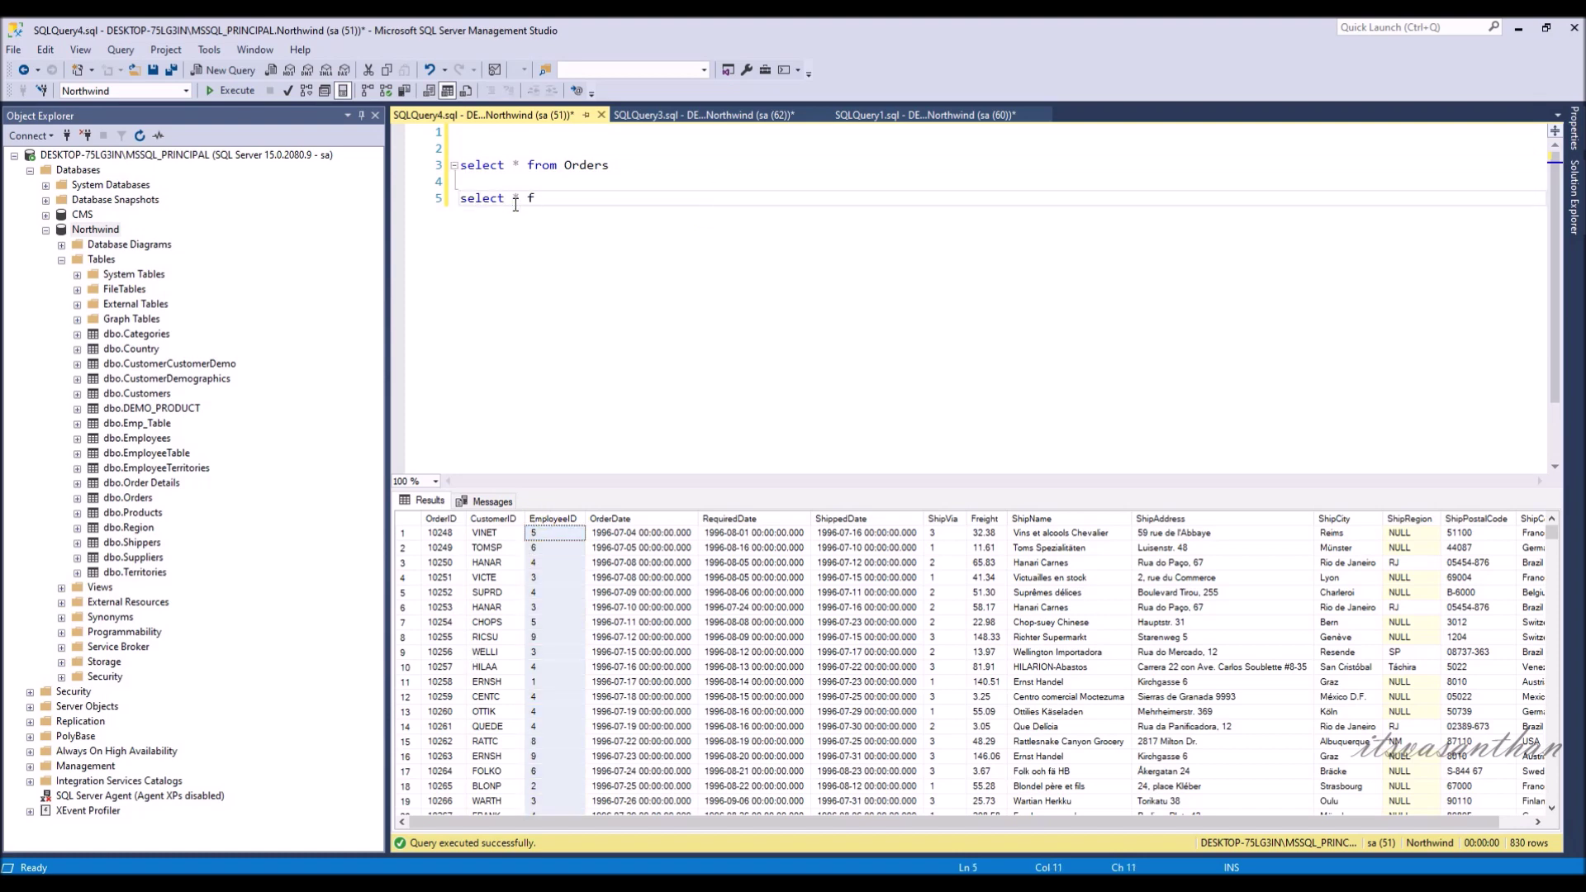
text(emplo)
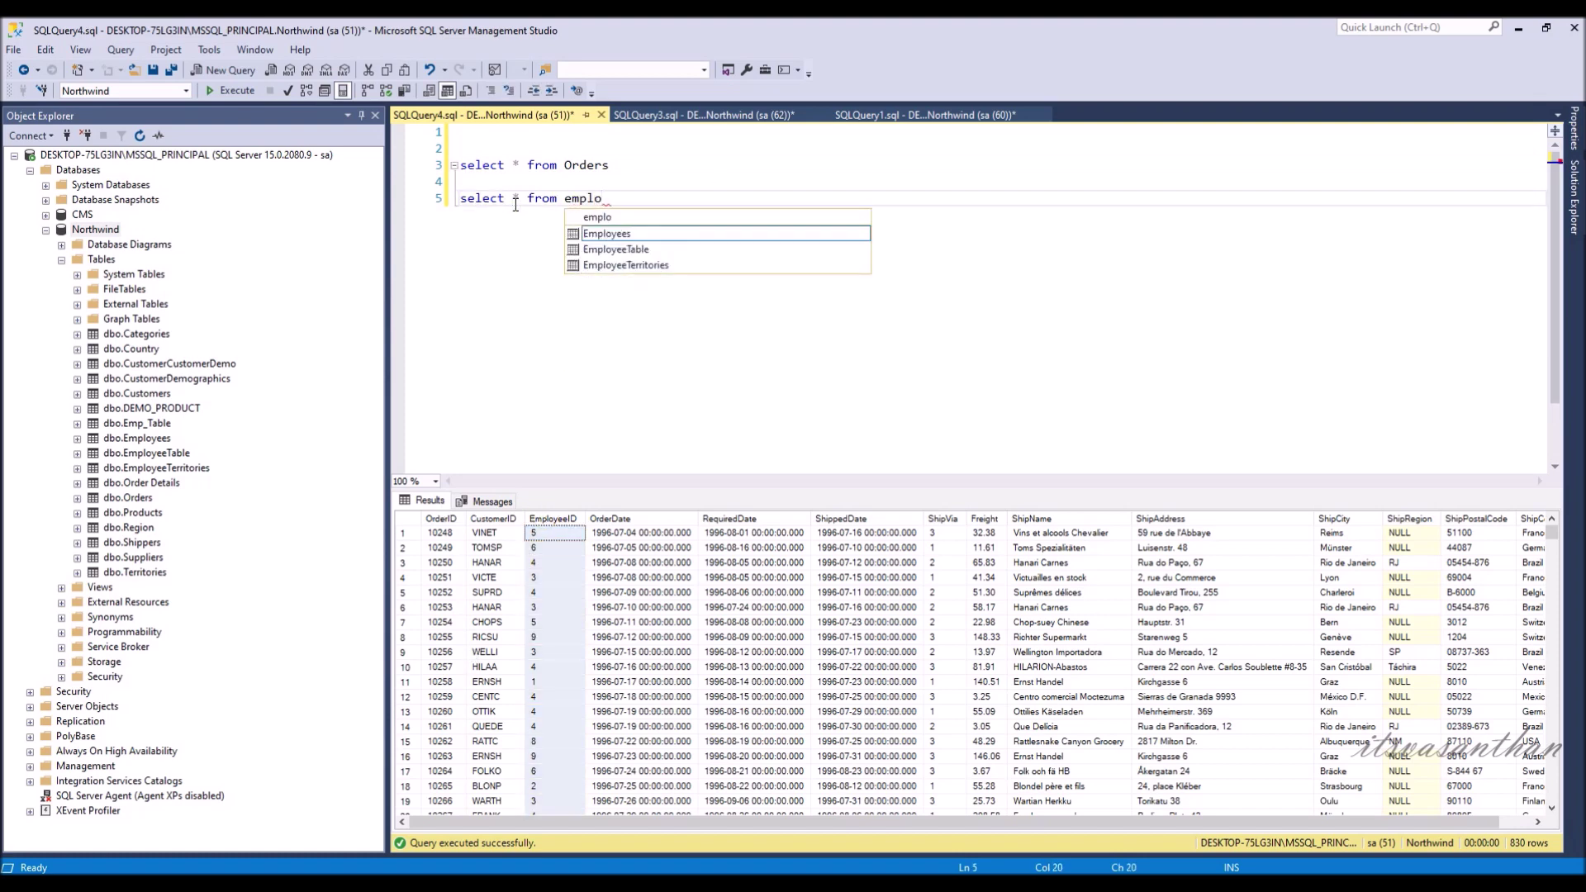
key(Tab)
key(F5)
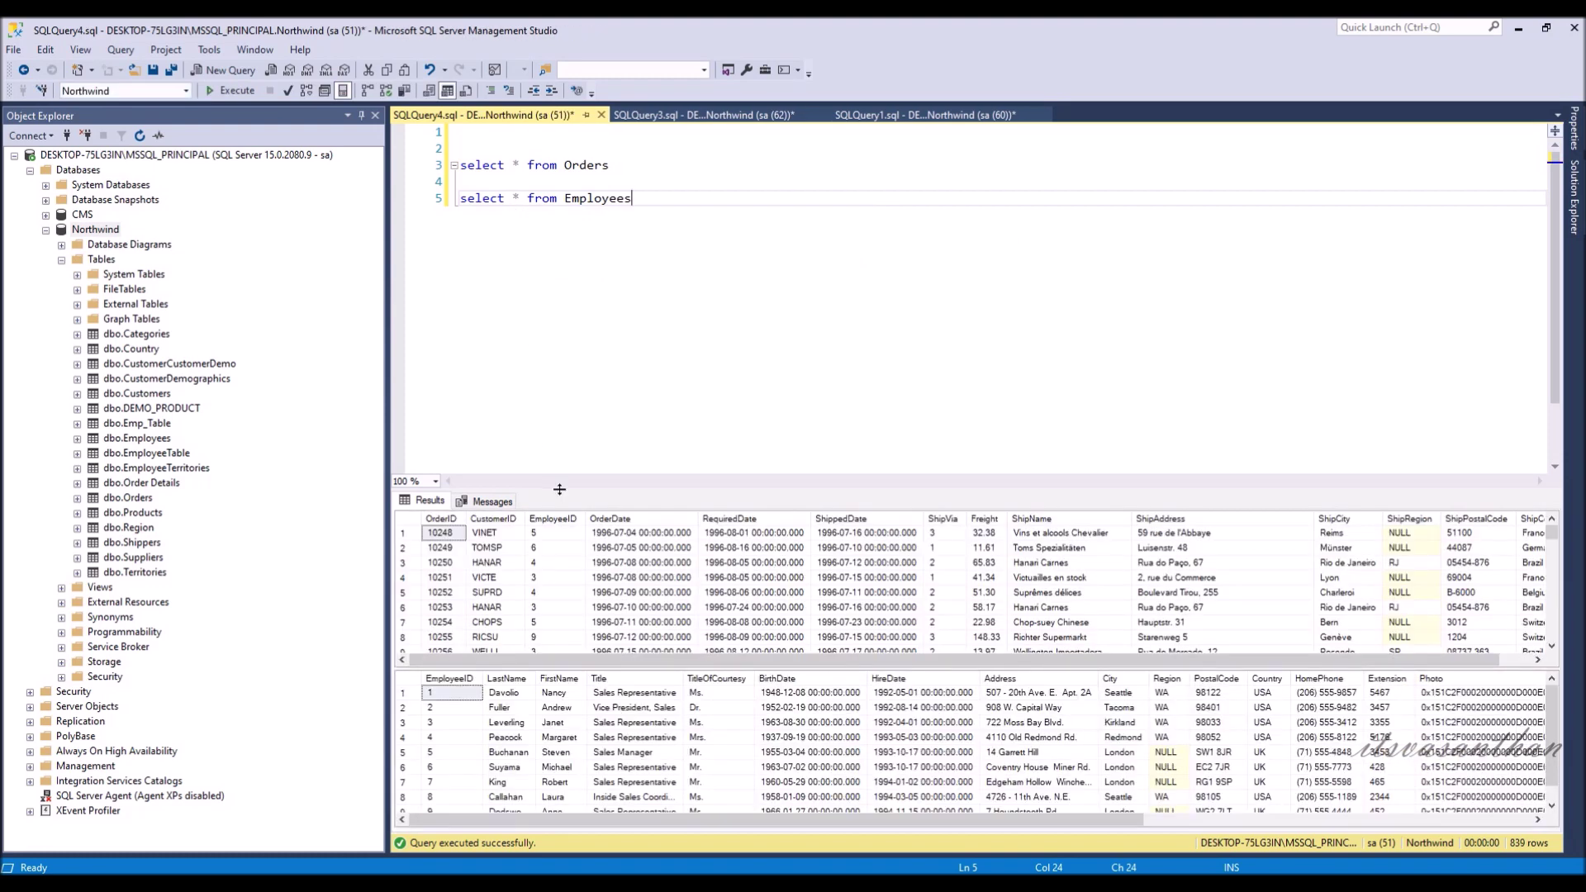
drag(576, 489, 576, 441)
key(Return)
key(Return)
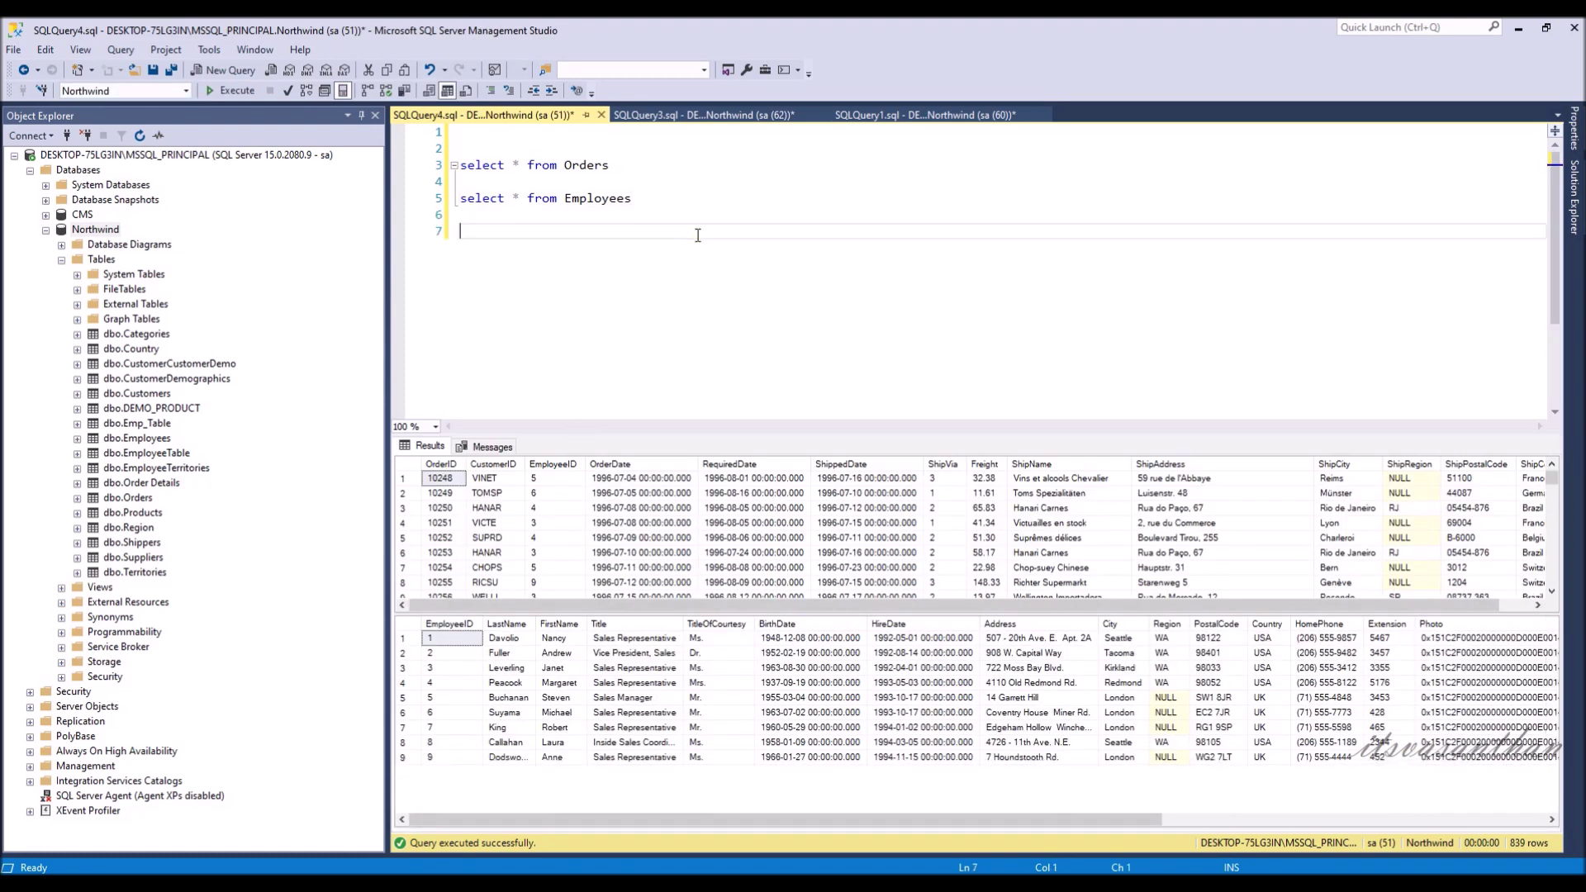
text(CREA)
text(TE FUN)
Write the Fn_GetEmployeeName header with its parameter and VARCHAR return type
key(BackSpace)
text(ION Fn_G)
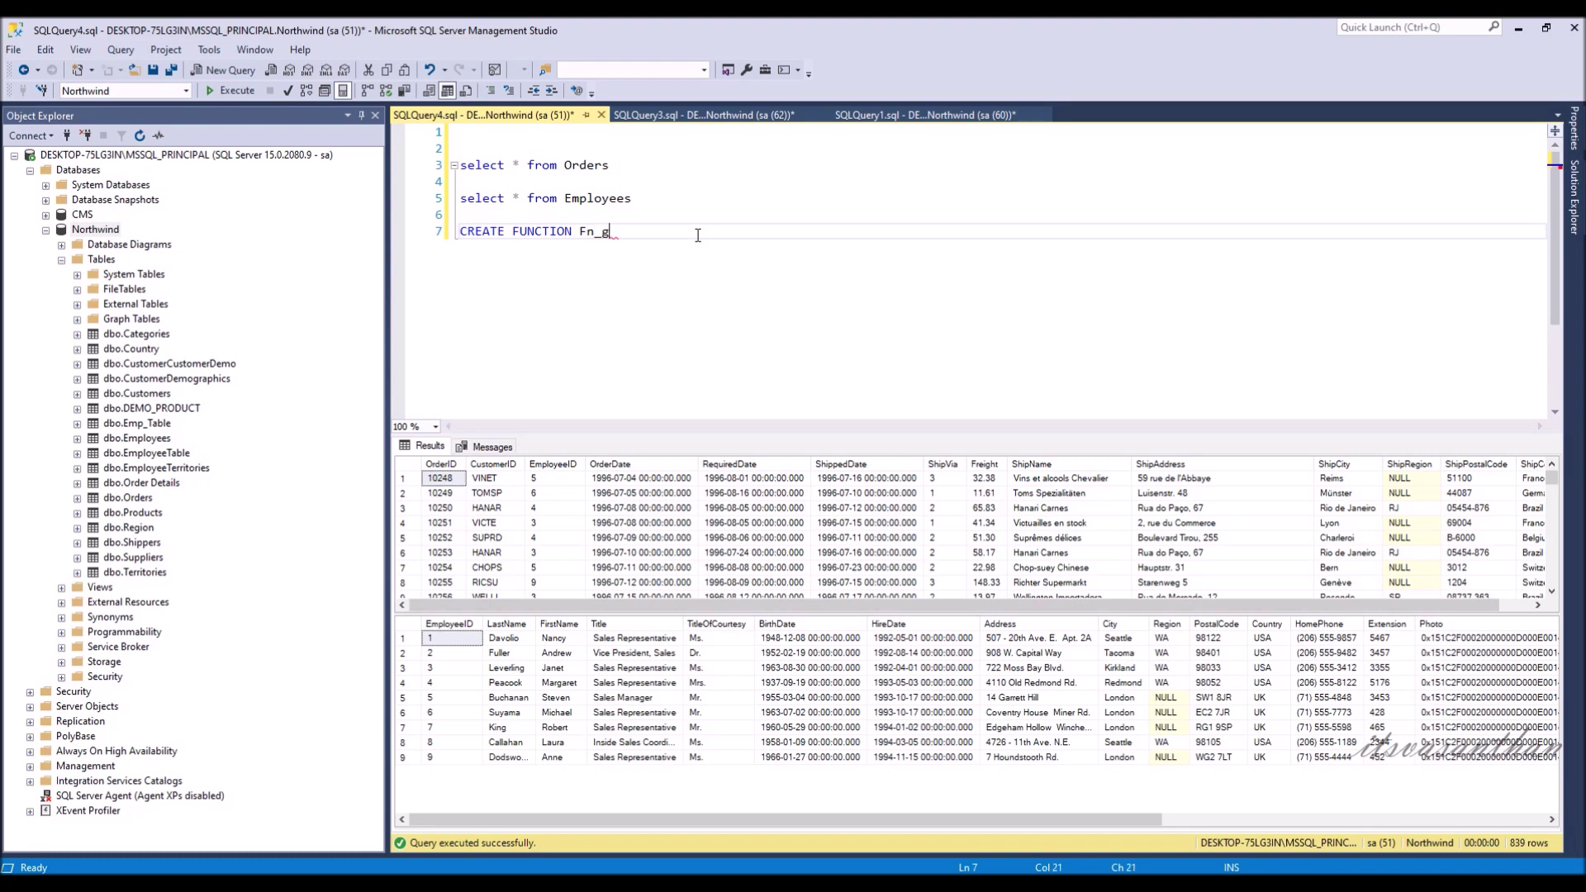
text(etEmployee)
text(Name)
key(Return)
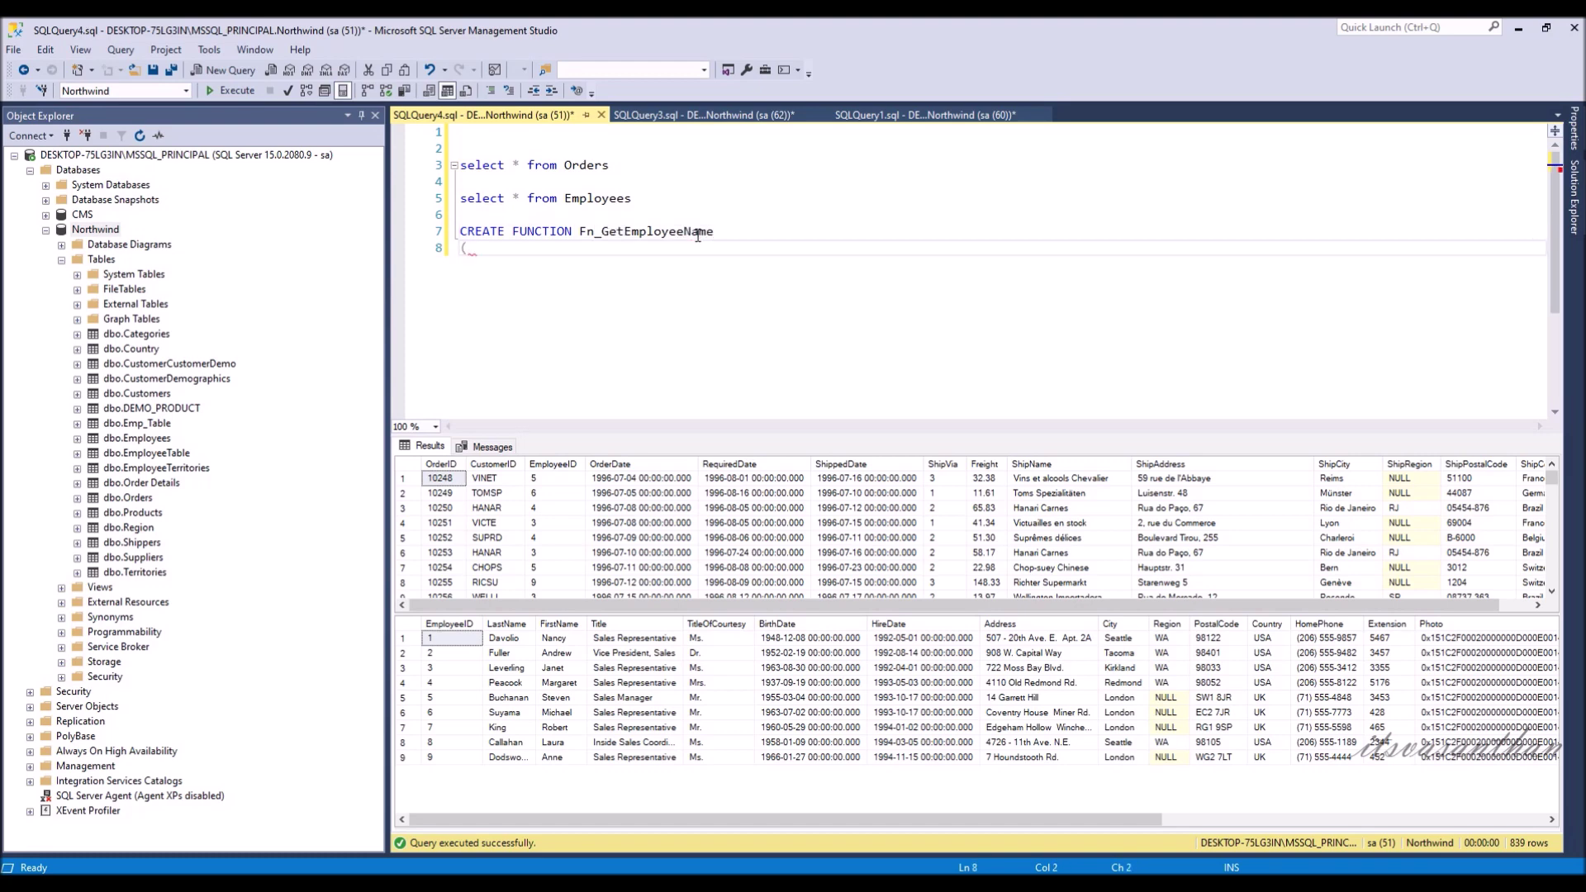
text(@Emp_ID )
text(int ))
key(Return)
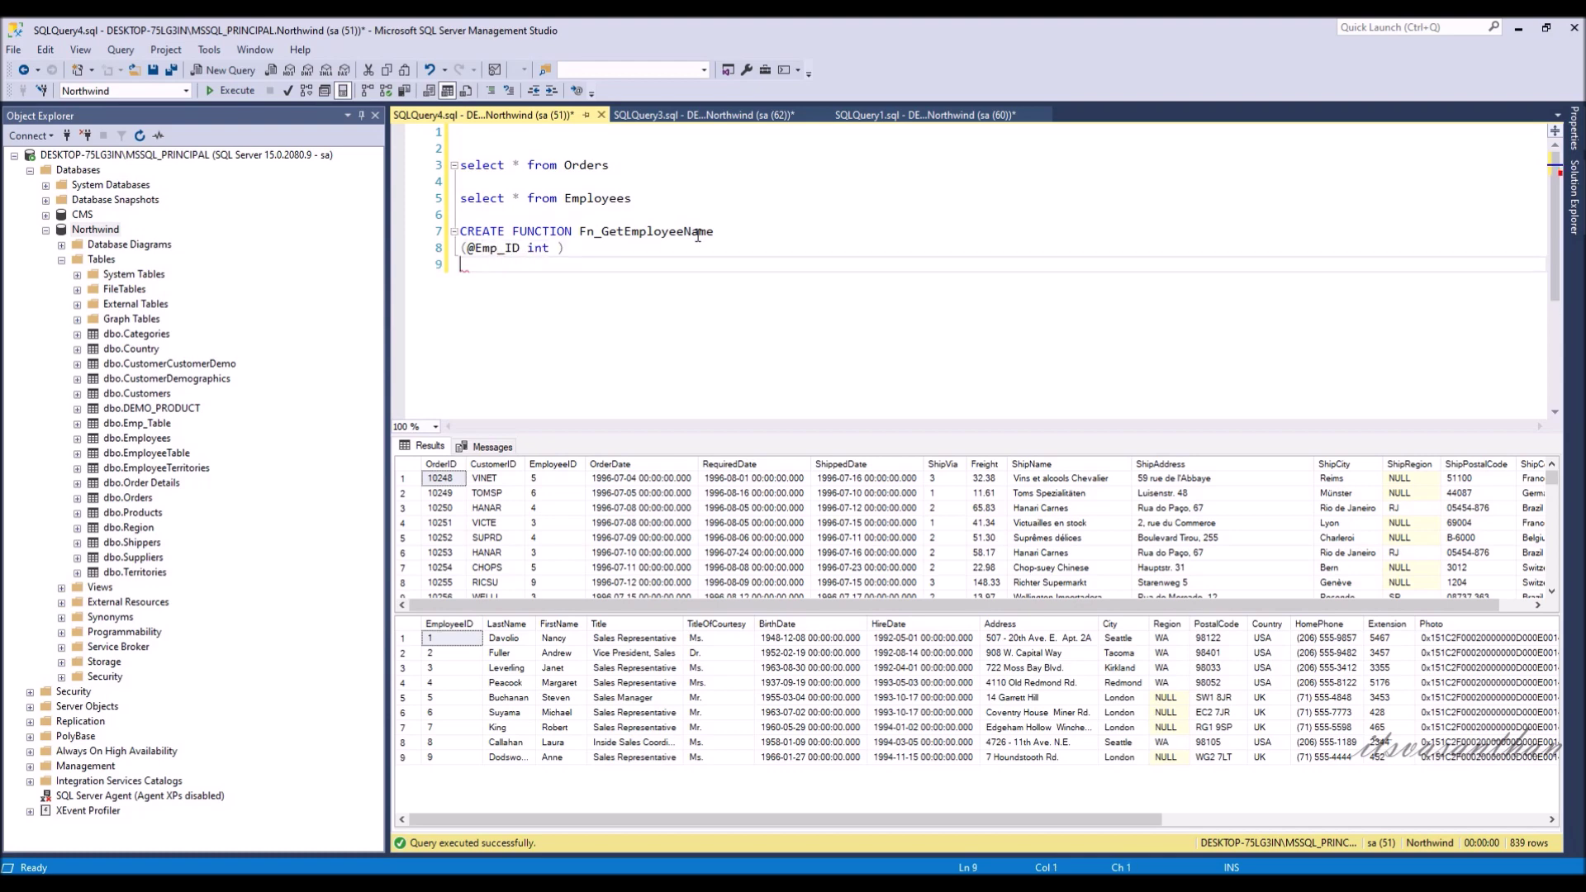
text(RETURNS VARC)
text(HAR(100))
key(Return)
text(AS B)
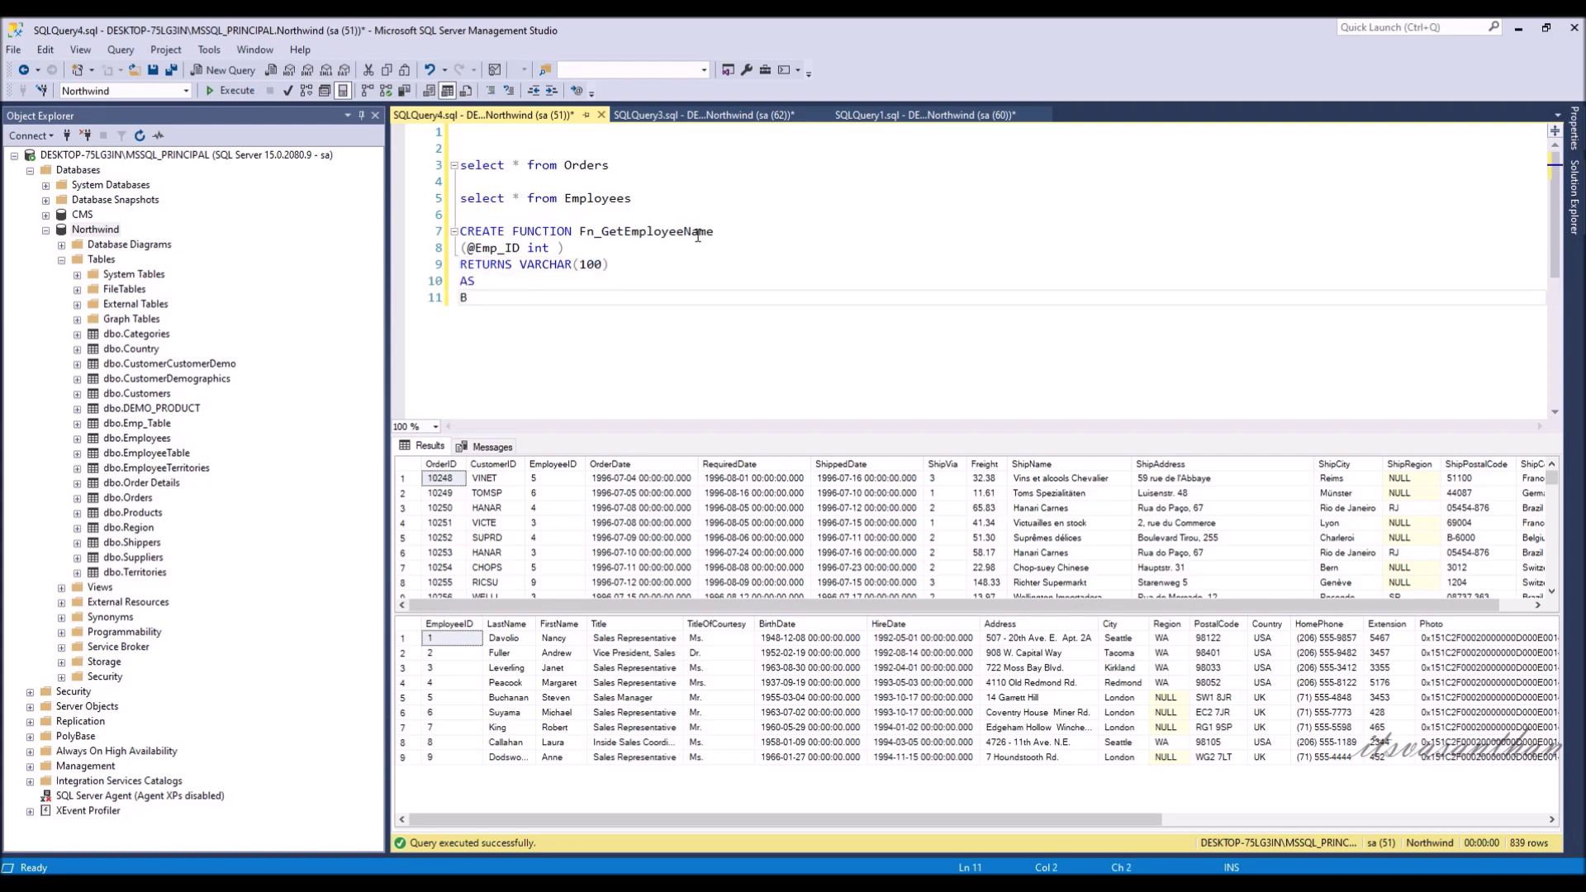
text(EGIN)
key(Return)
key(Return)
key(Return)
text(END)
key(Up)
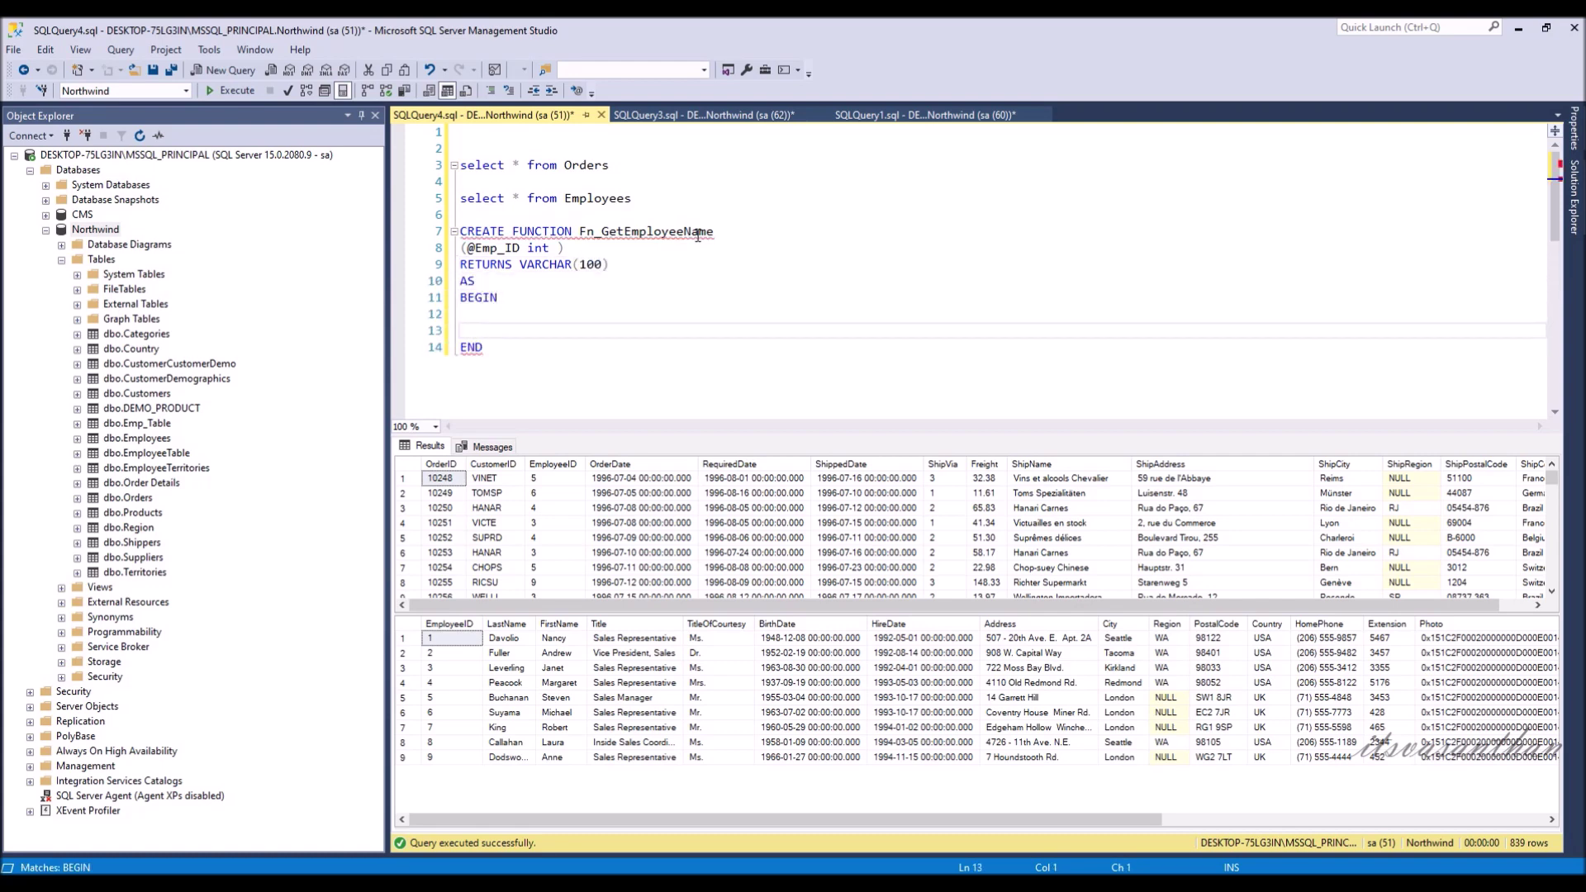
text(()
text(SELECT)
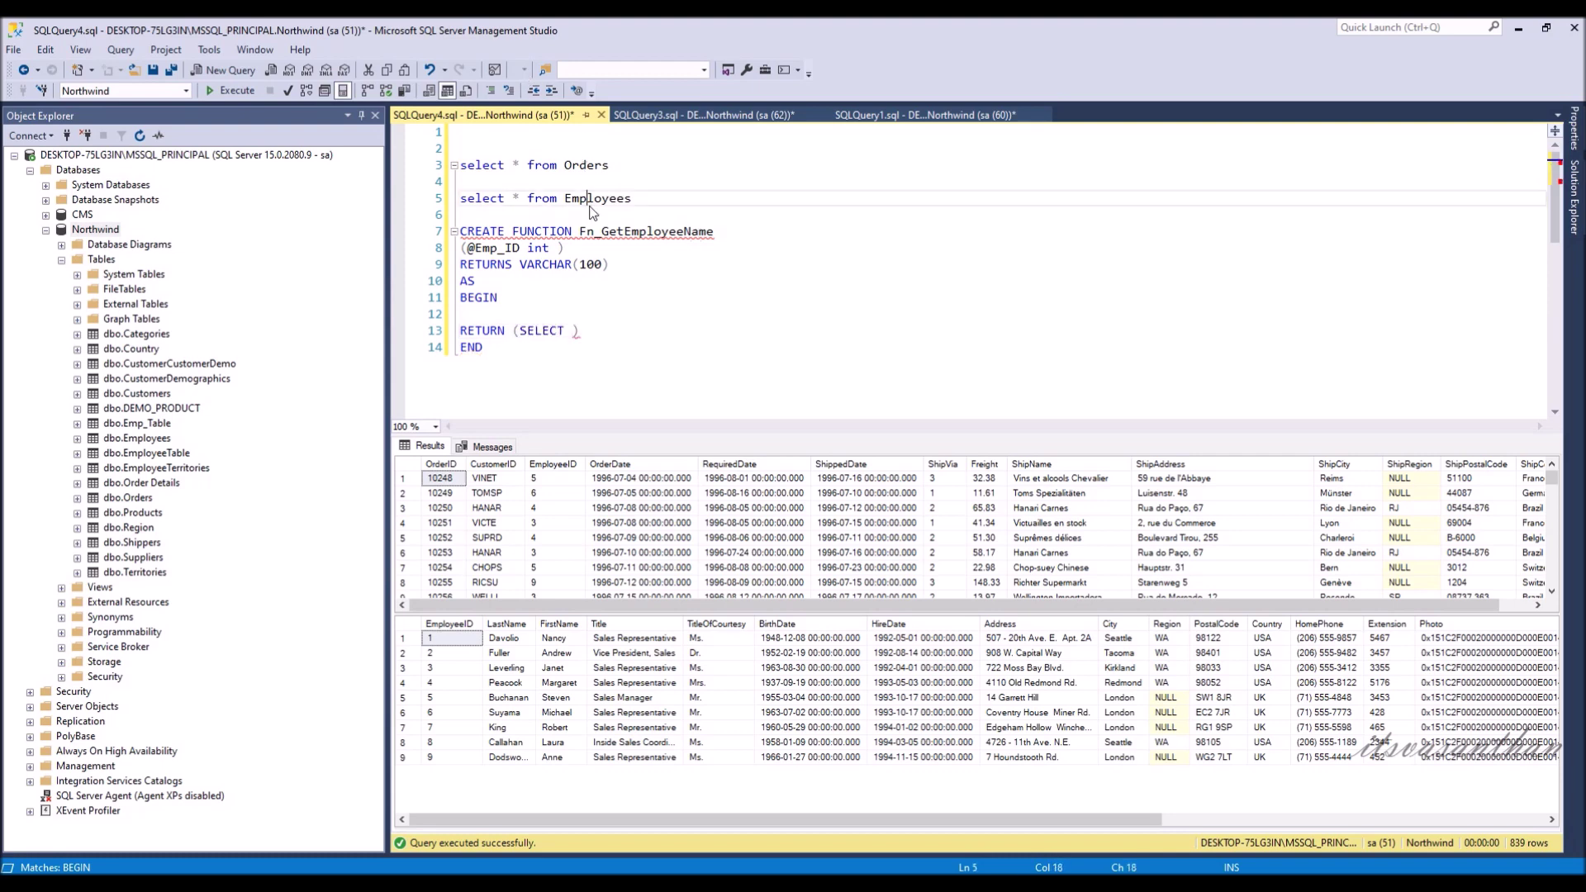
double_click(596, 200)
click(576, 331)
text(* FROM E)
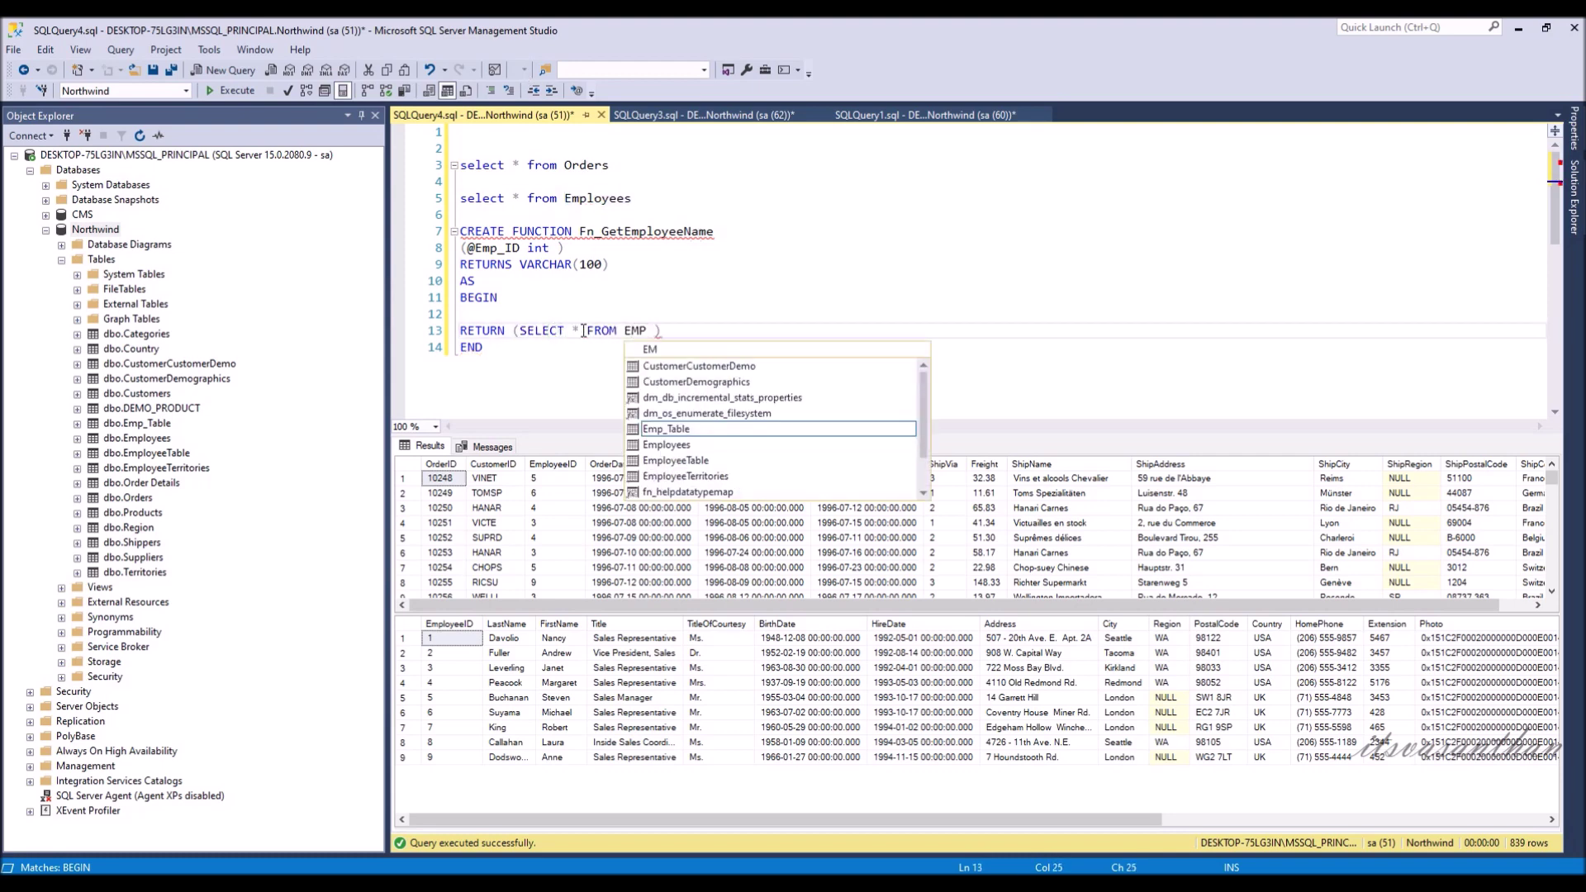
text(mployees WHERE EM)
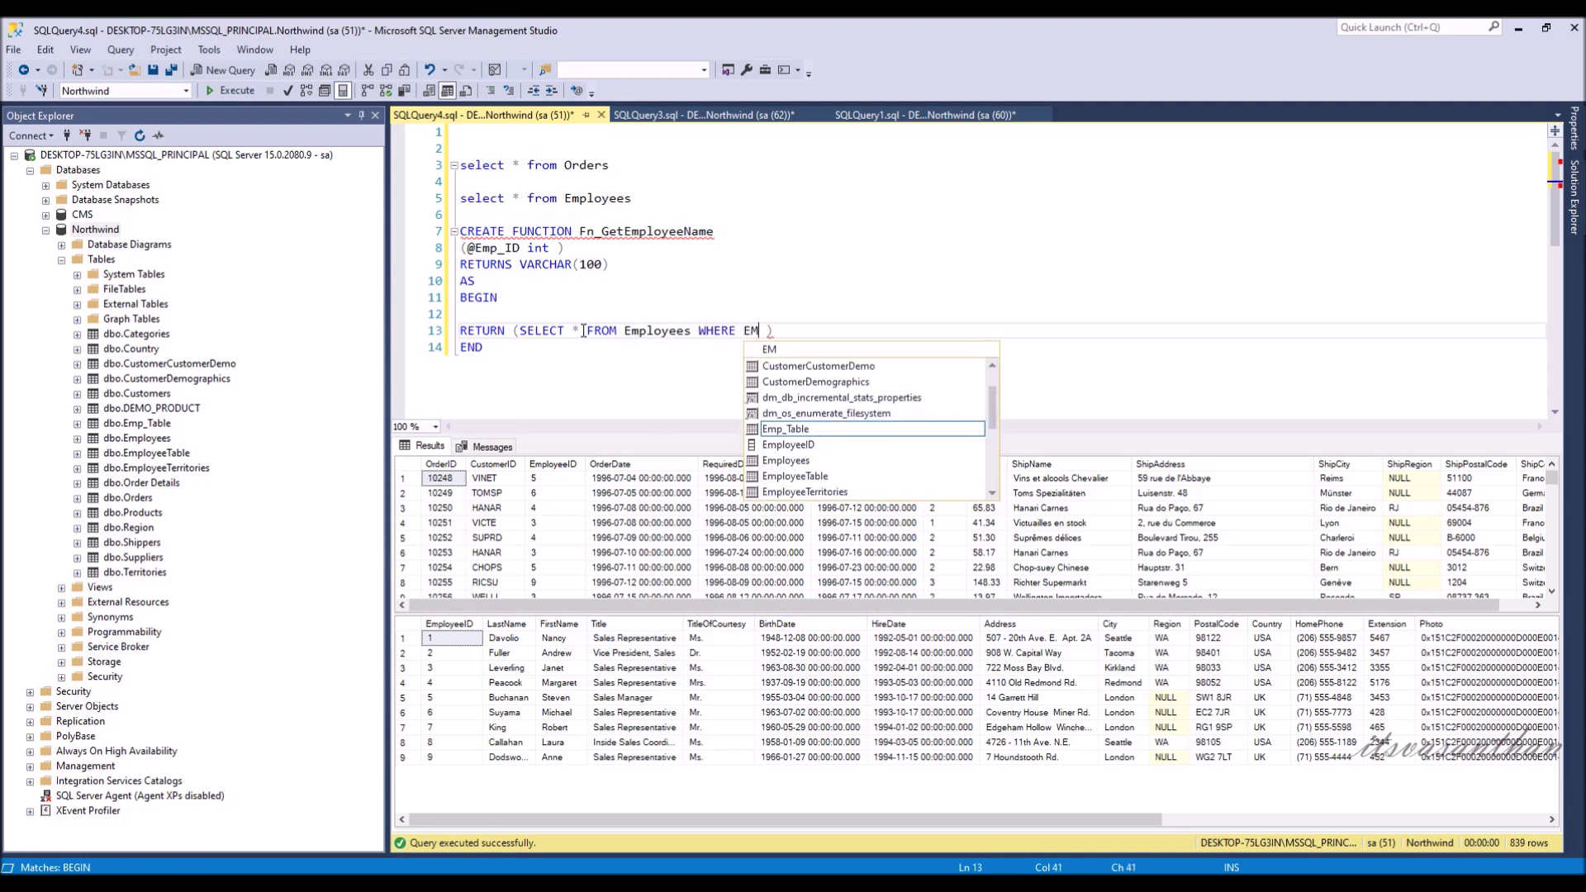
text(ploy)
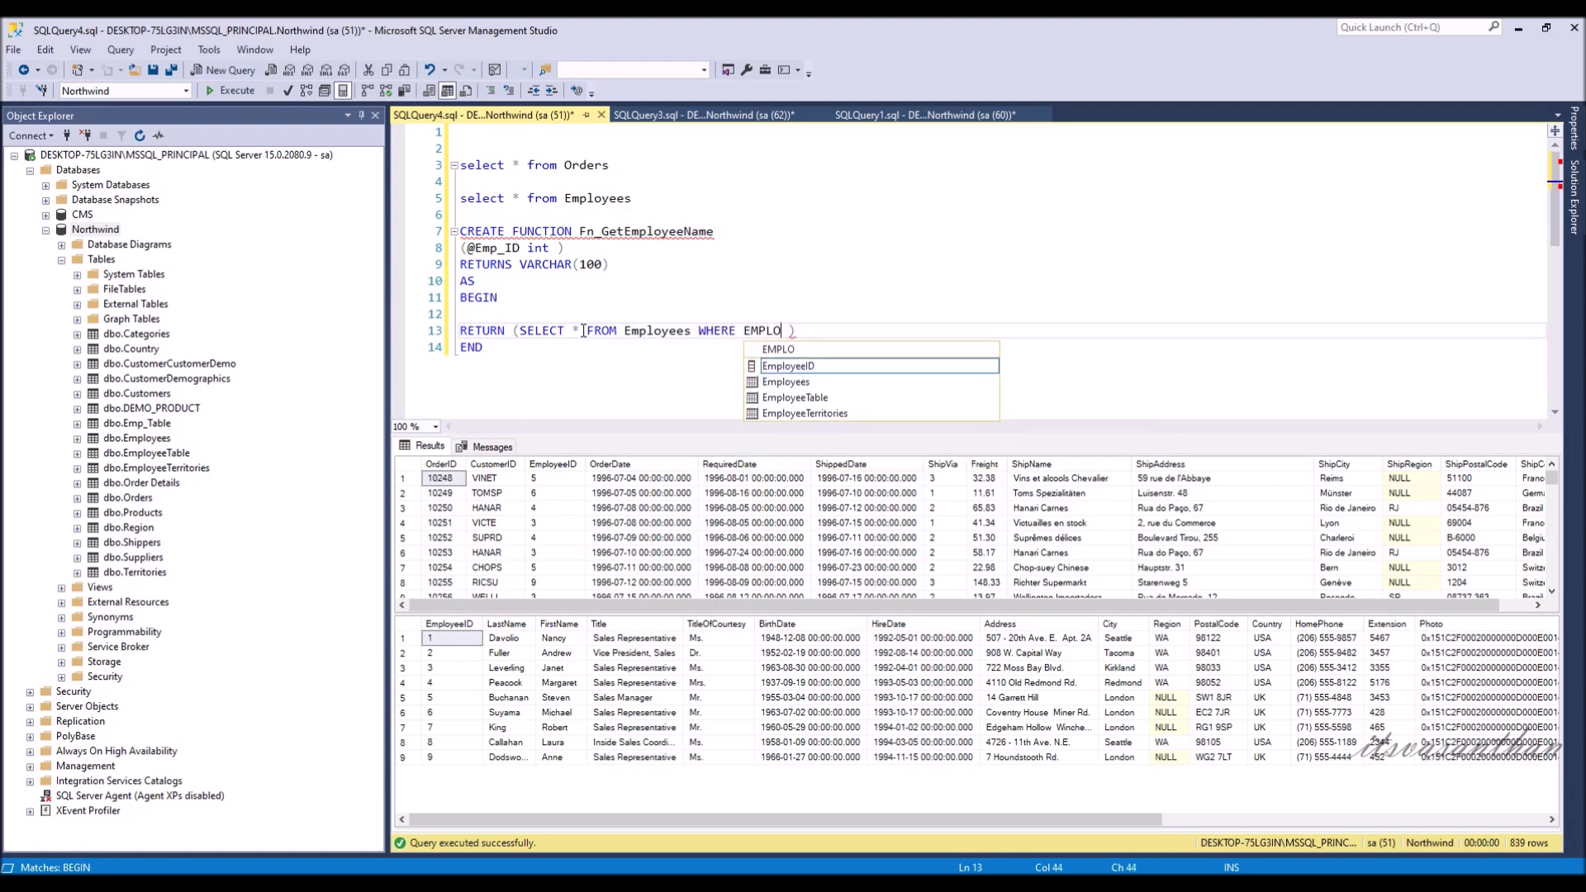
key(Tab)
text(=)
double_click(485, 249)
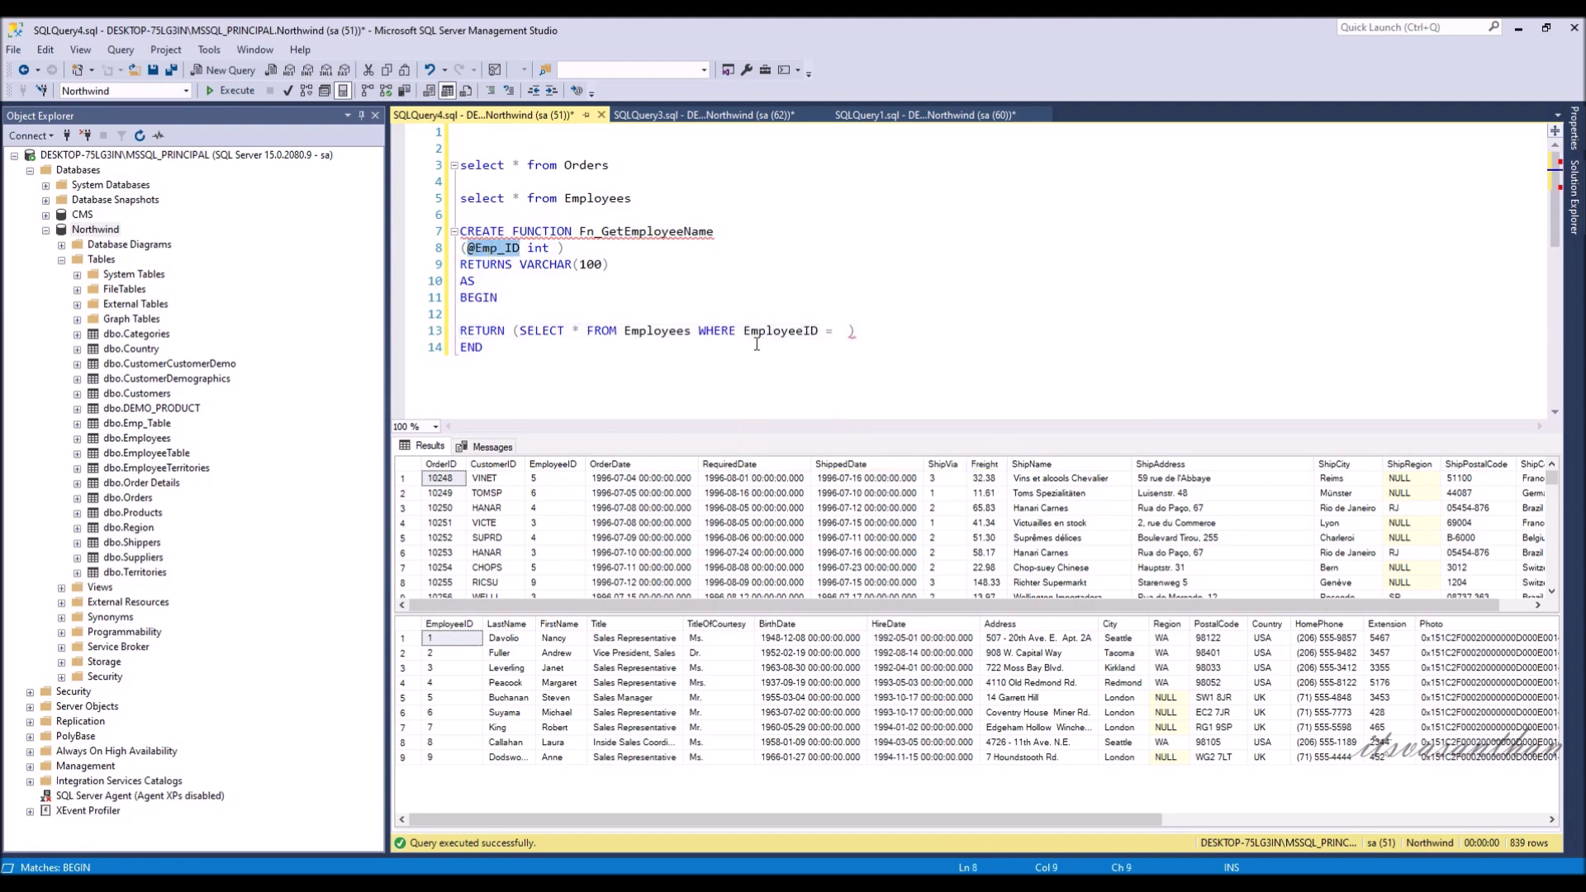
key(ctrl+c)
click(850, 331)
key(ctrl+v)
Return LastName + ' ' + FirstName and create the function
double_click(573, 331)
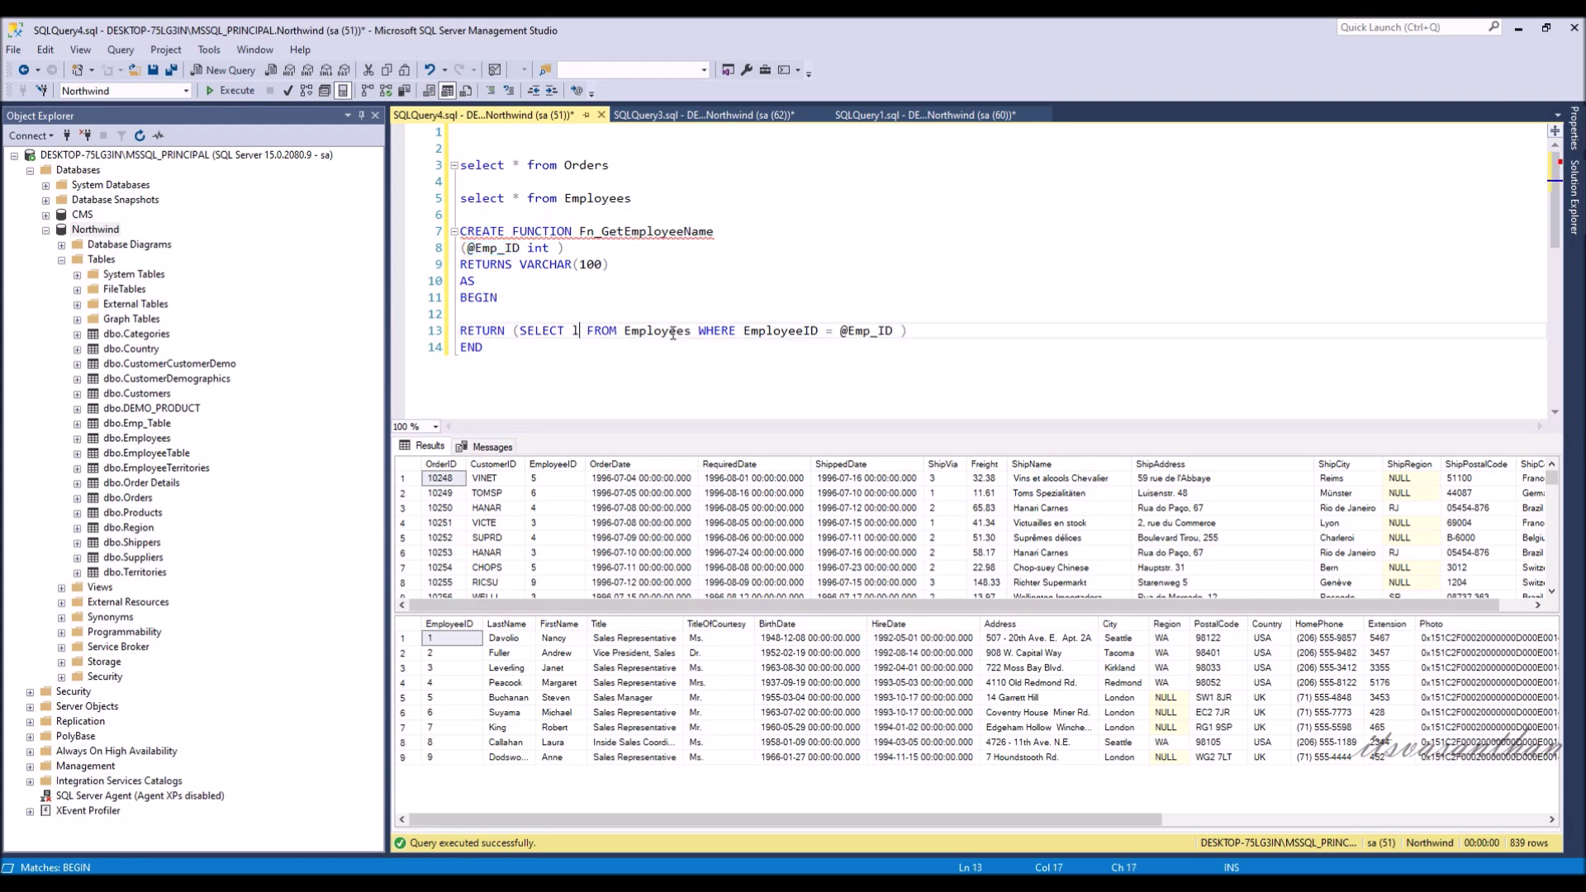
text(Last)
key(Tab)
text(+ ')
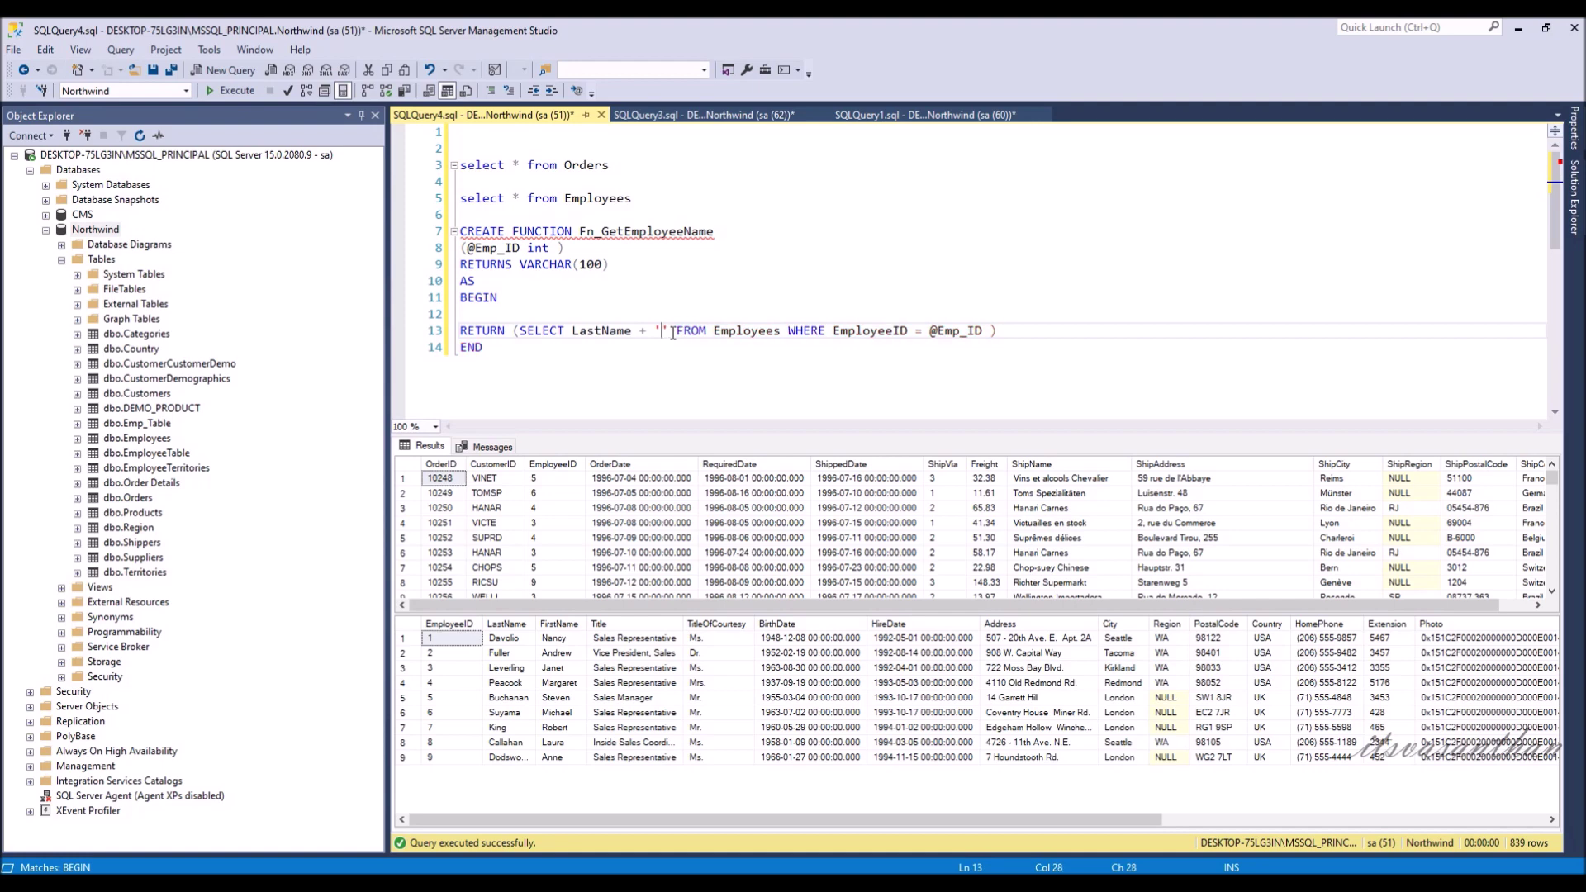
text( '+)
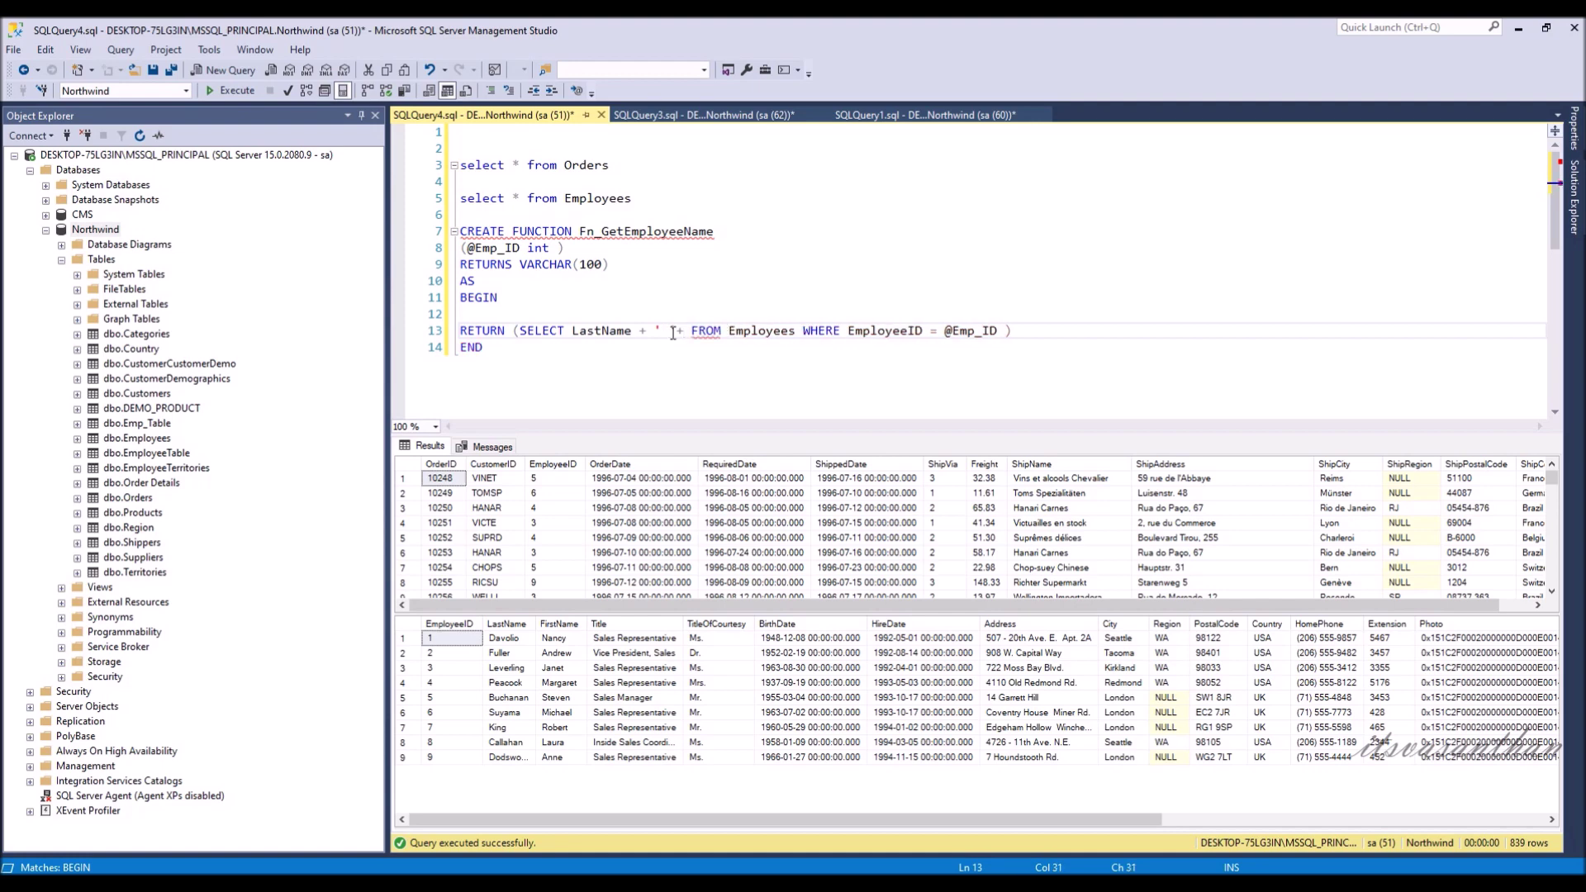
text(fi)
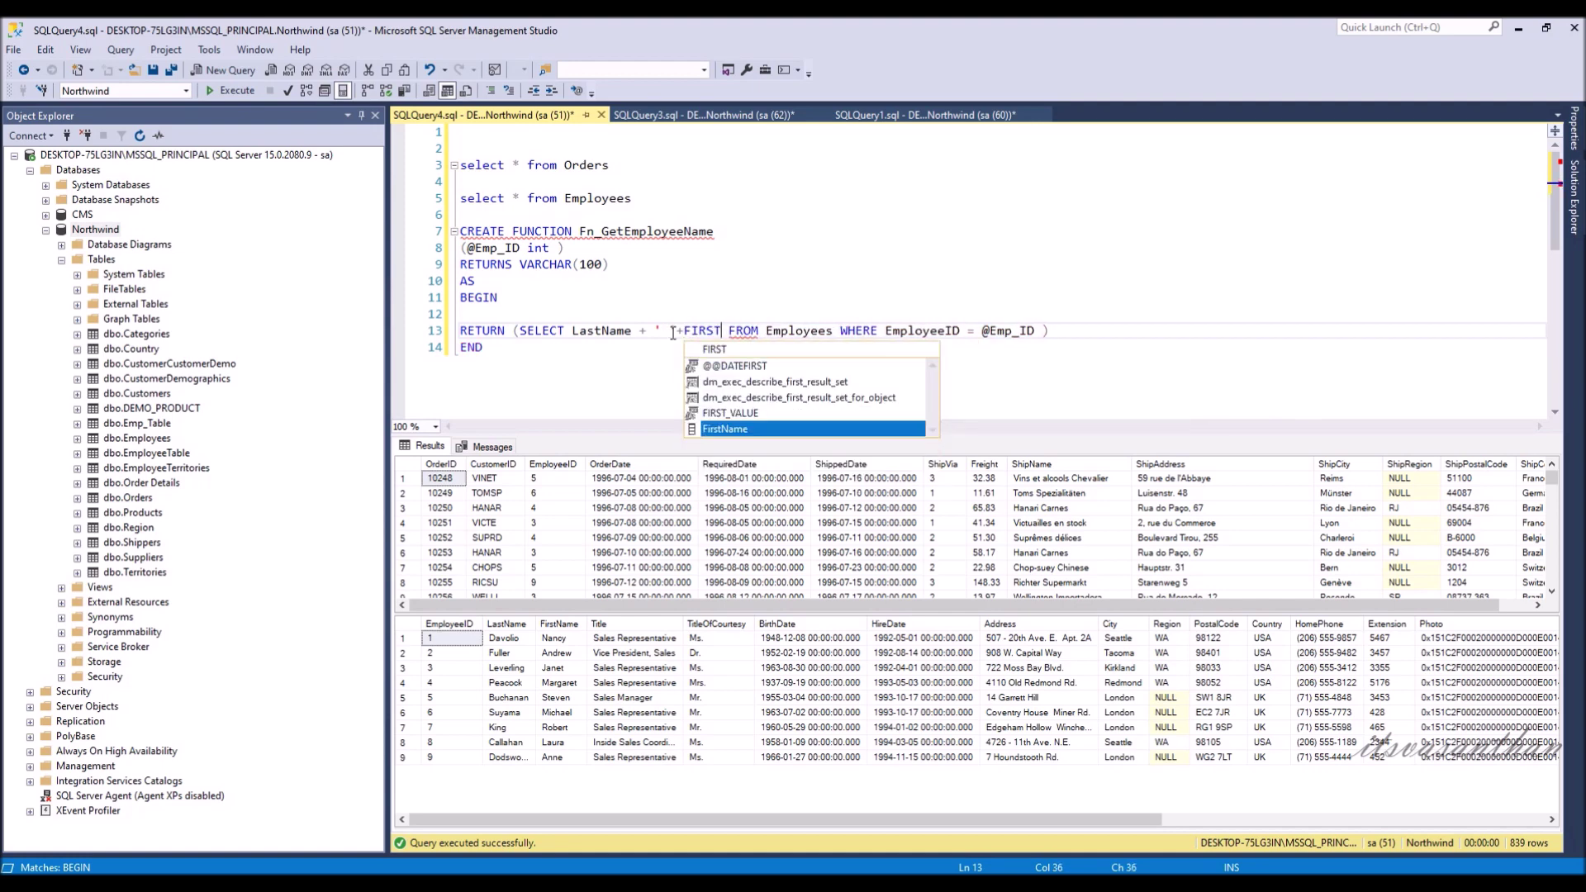
key(Tab)
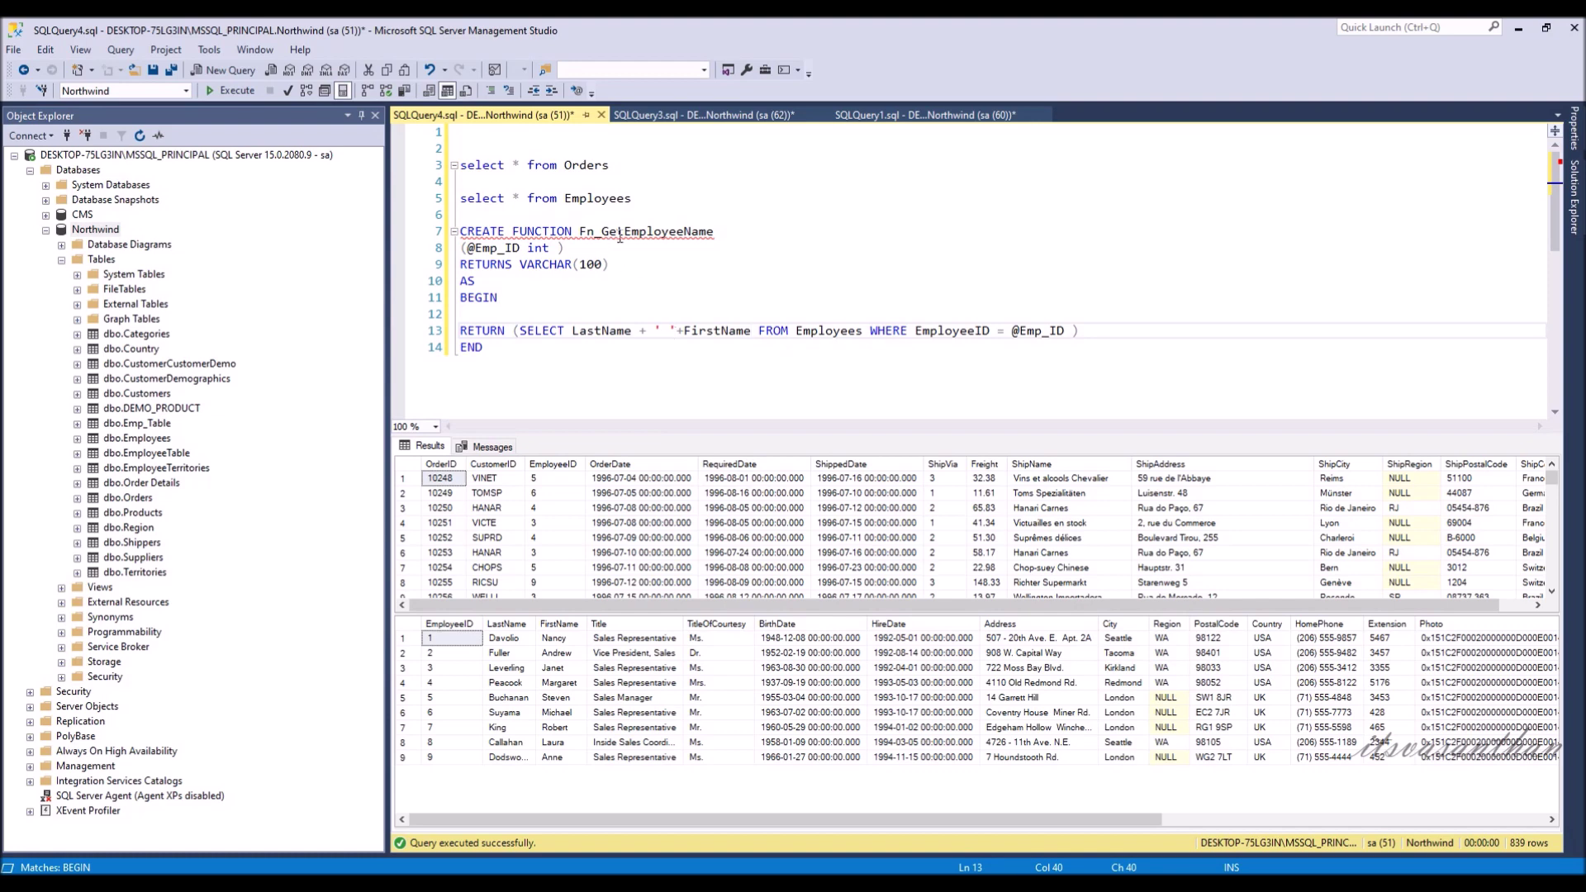
mouse_move(582, 234)
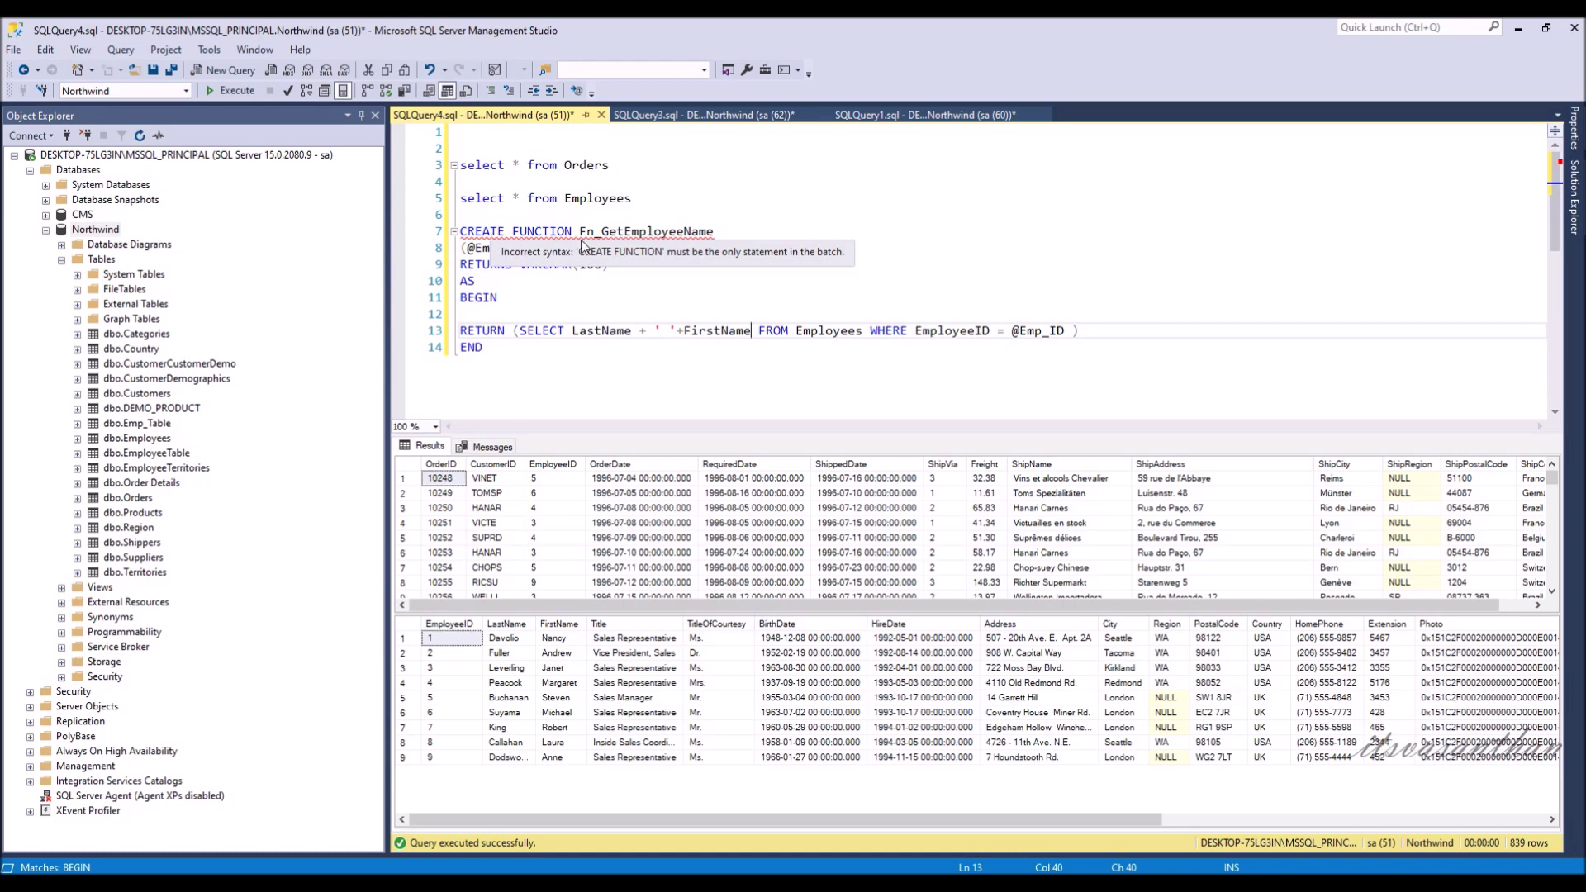
drag(456, 232, 602, 367)
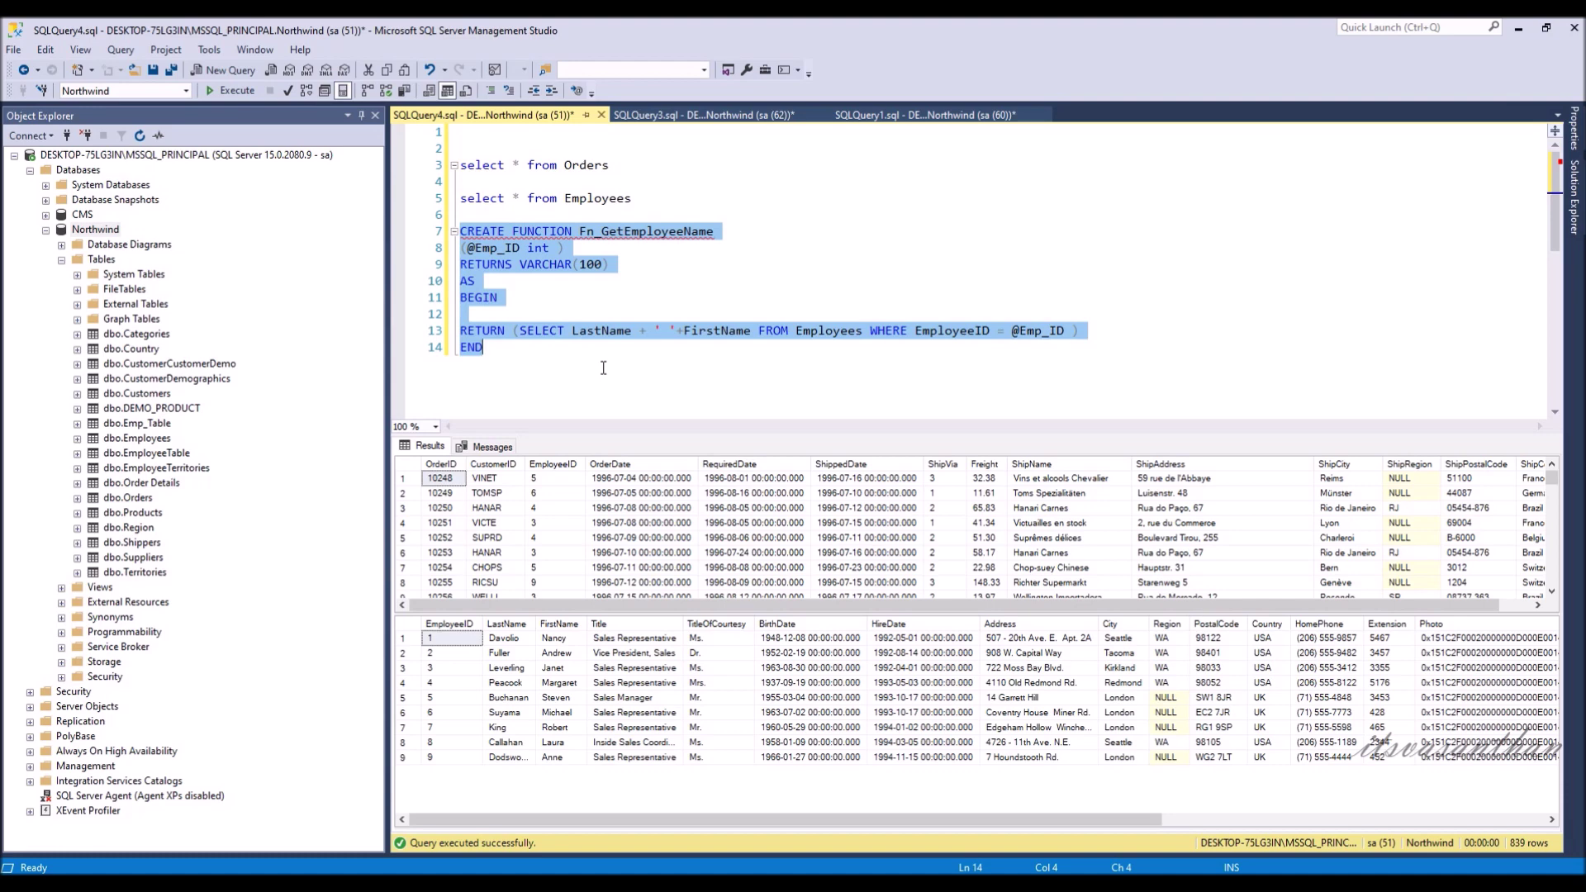
key(F5)
Rerun SELECT * FROM Orders
click(634, 233)
click(447, 166)
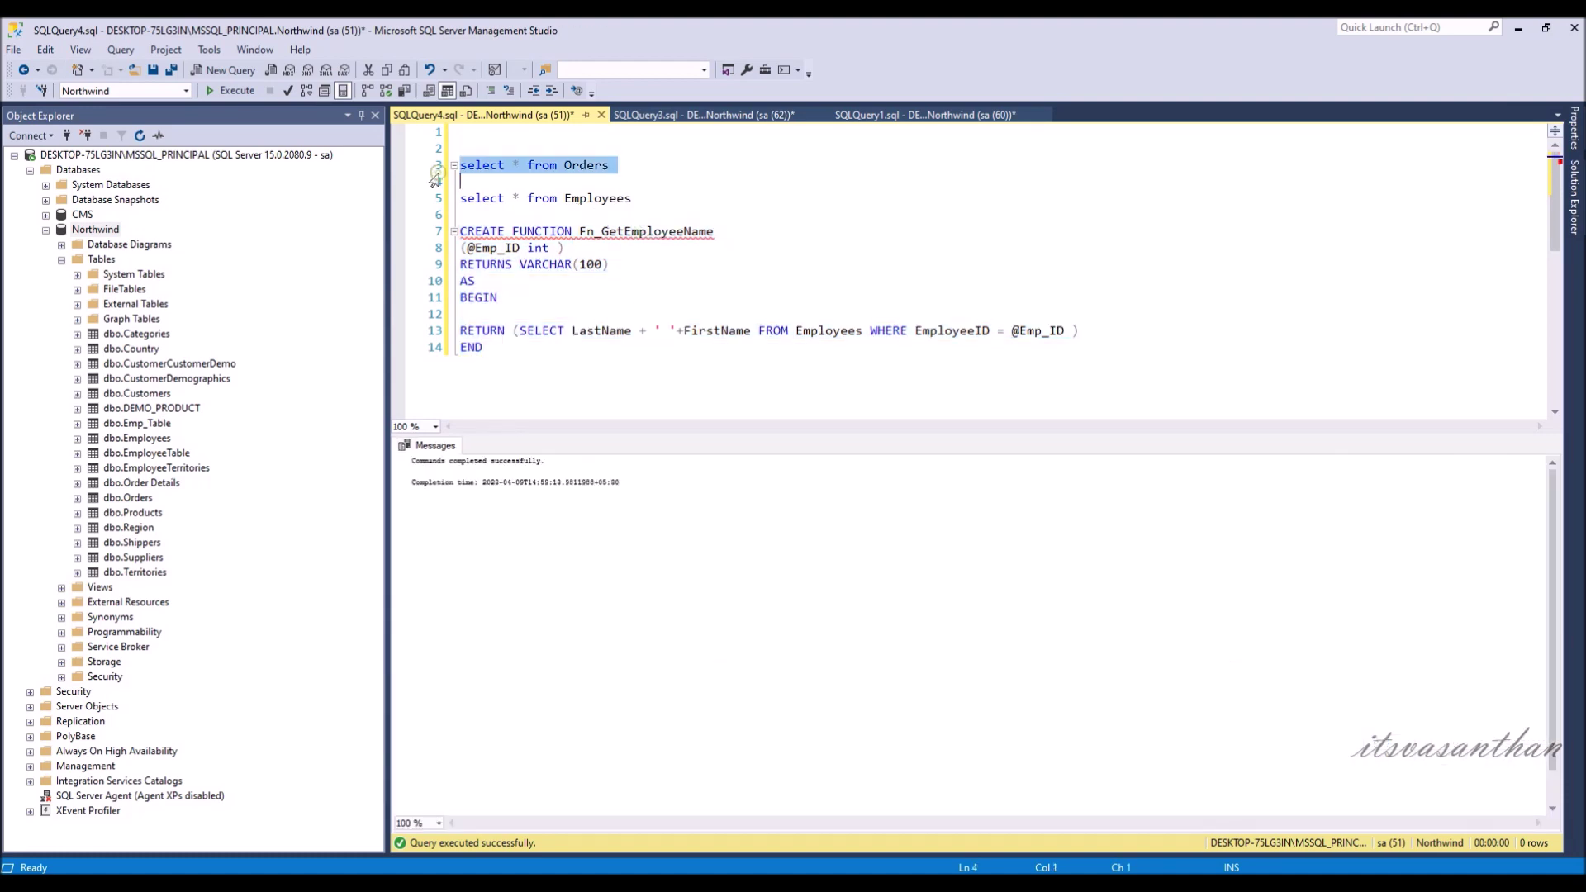
key(F5)
double_click(508, 164)
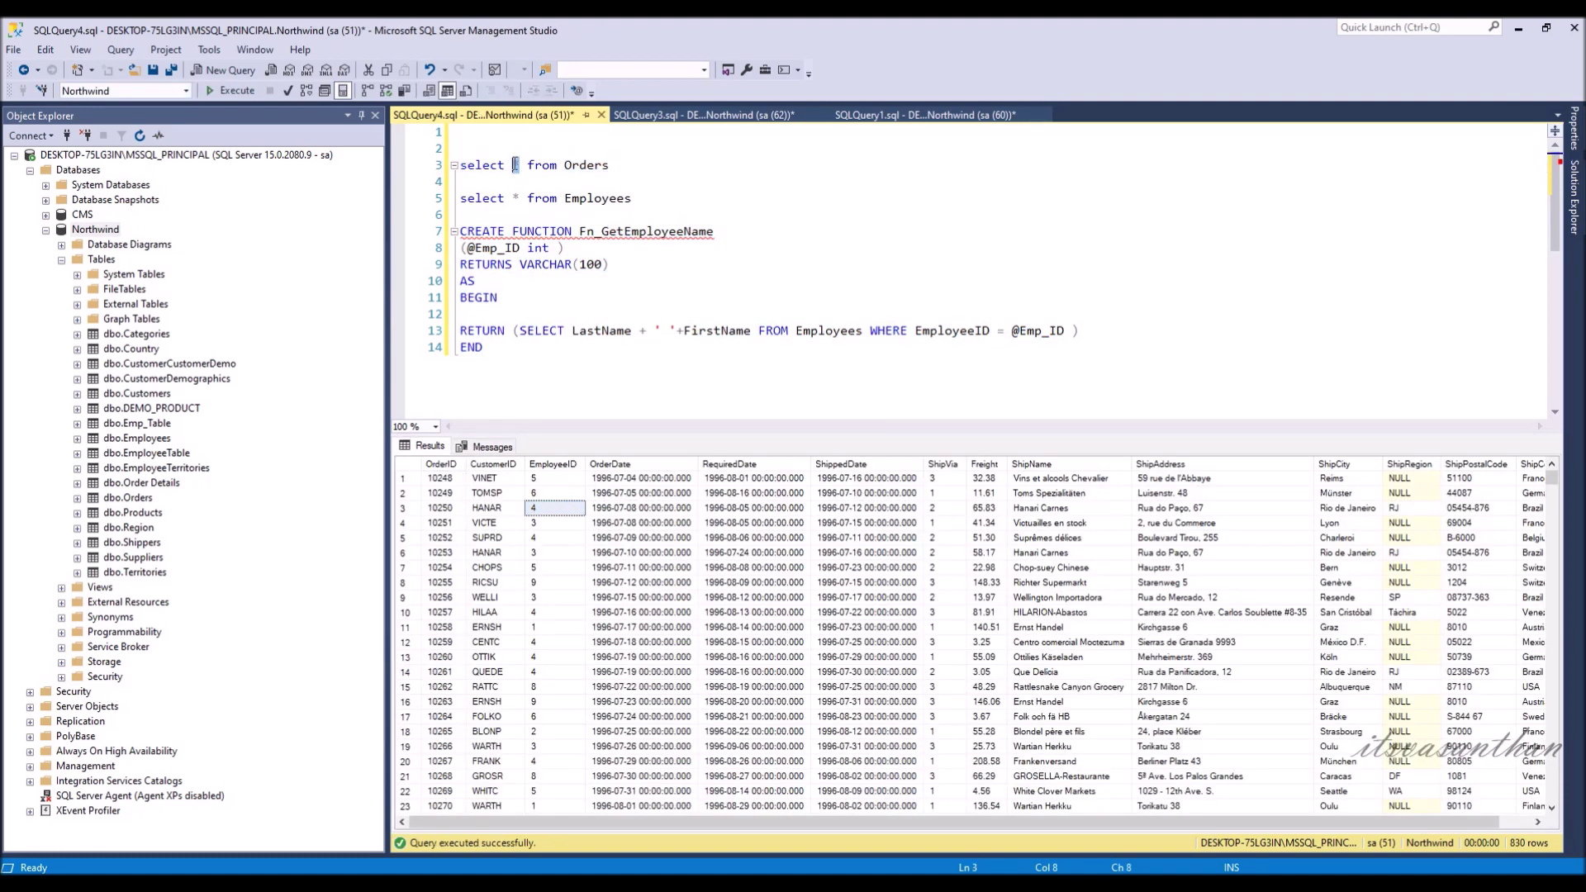
text(ORDER)
Choose OrderID and CustomerID as the first columns of the Orders query
key(Down)
key(Down)
key(Down)
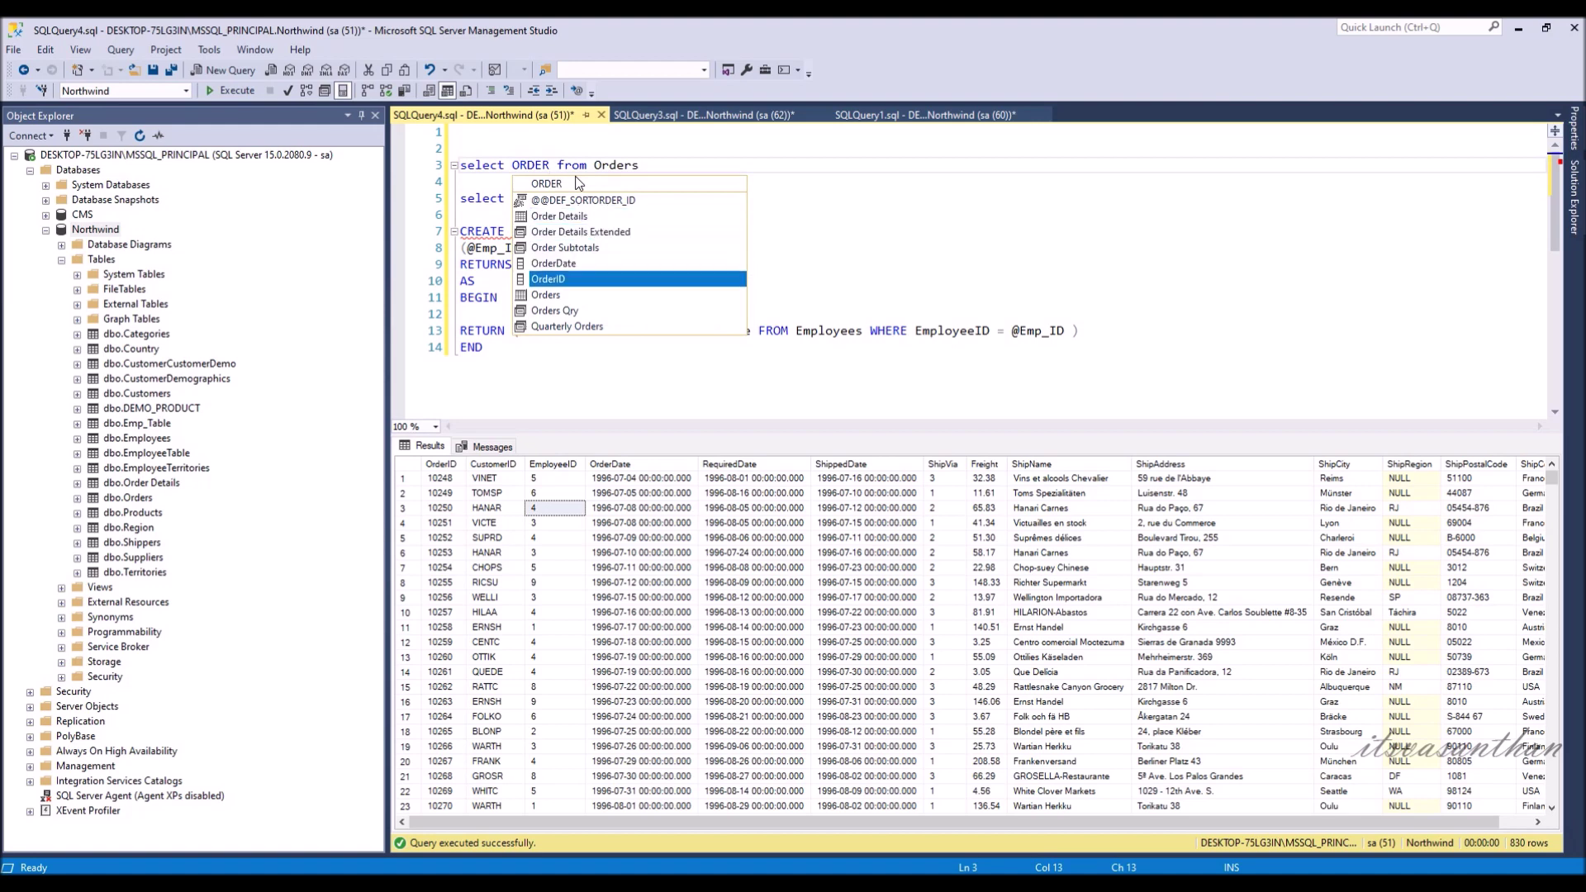
key(Tab)
text(,)
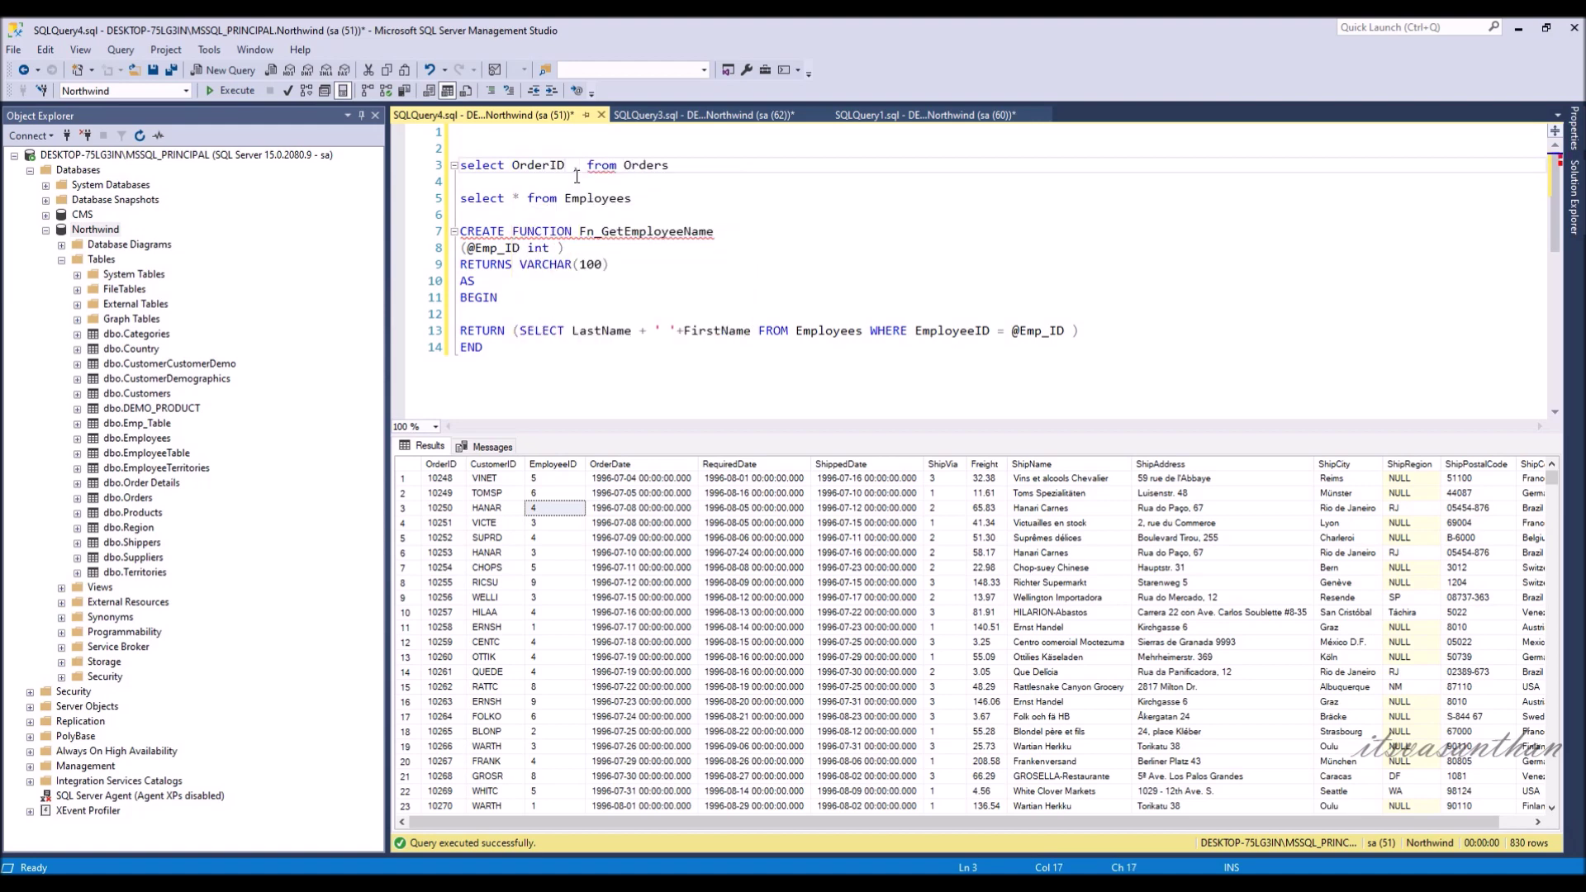
key(BackSpace)
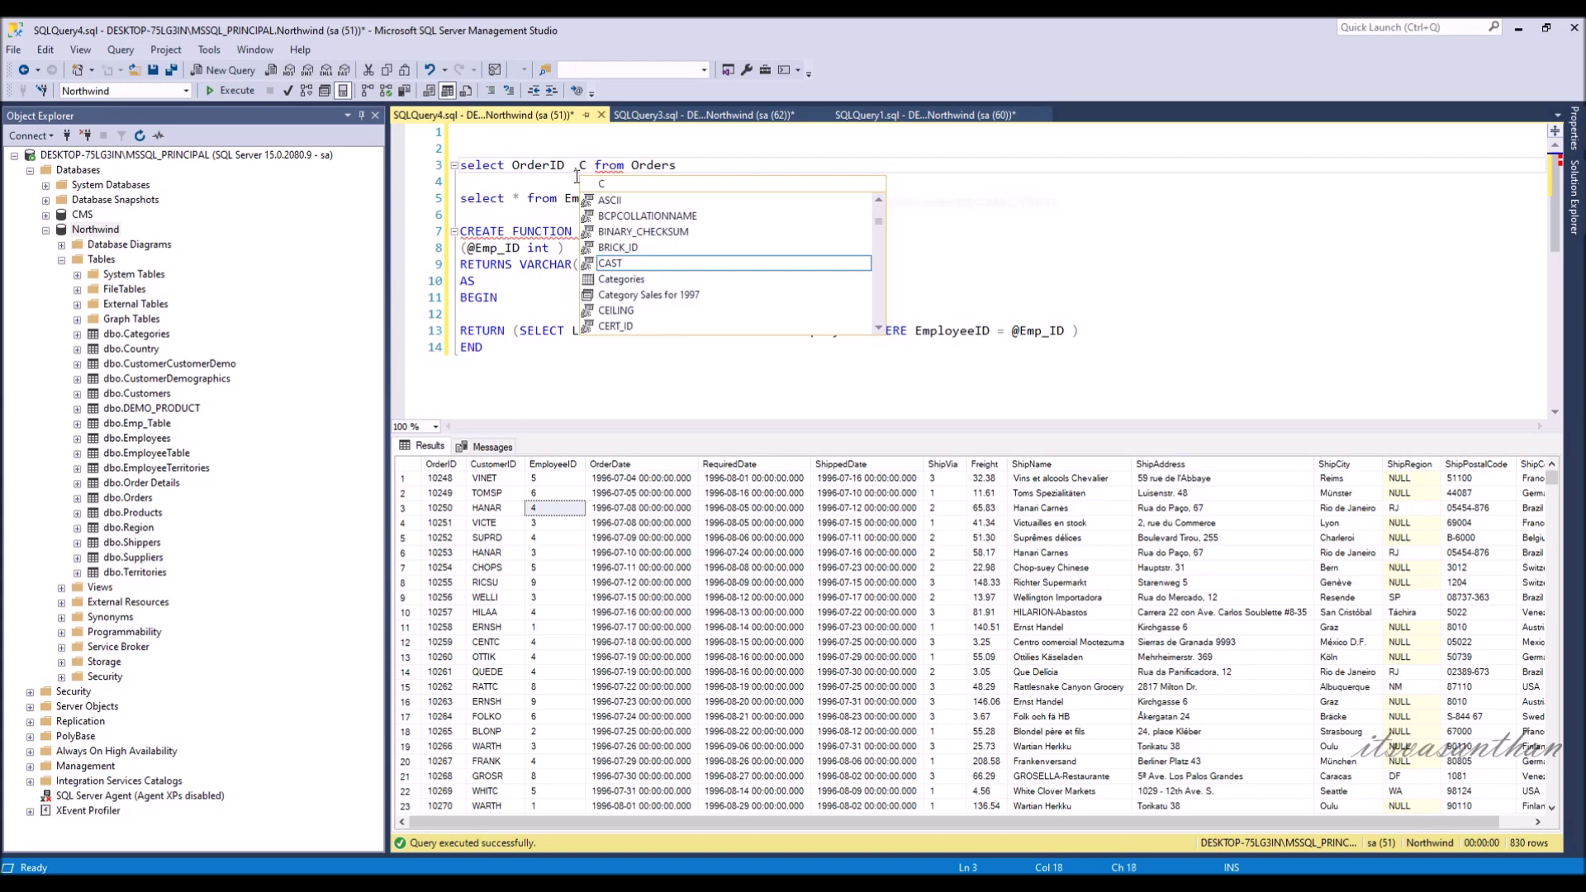
text(CUSTOME)
key(Down)
key(Down)
key(Tab)
text(, )
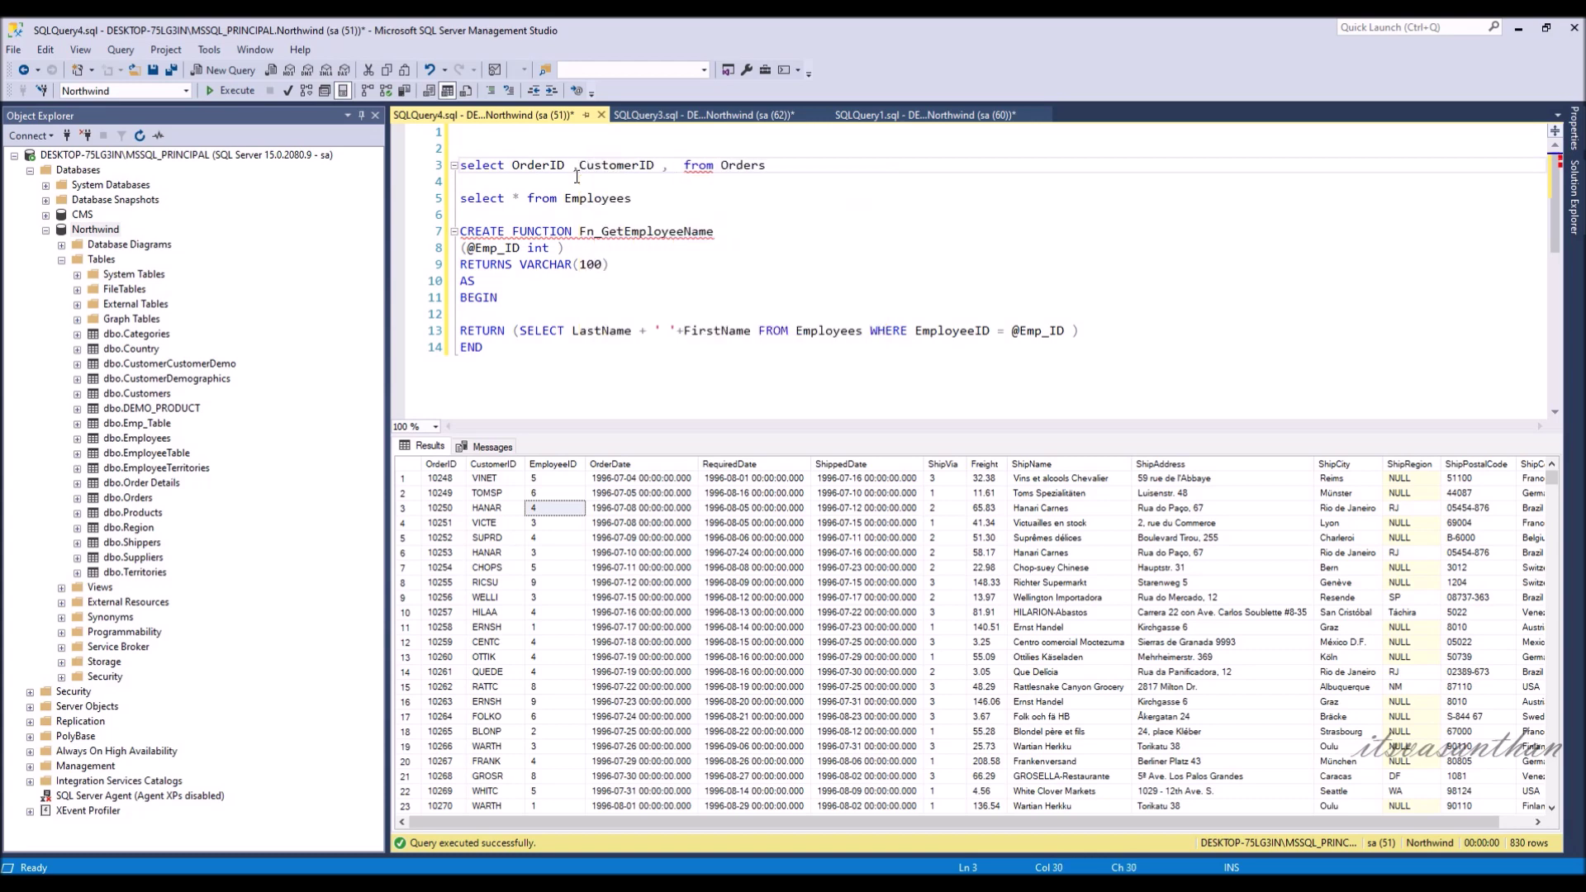
text(DBO)
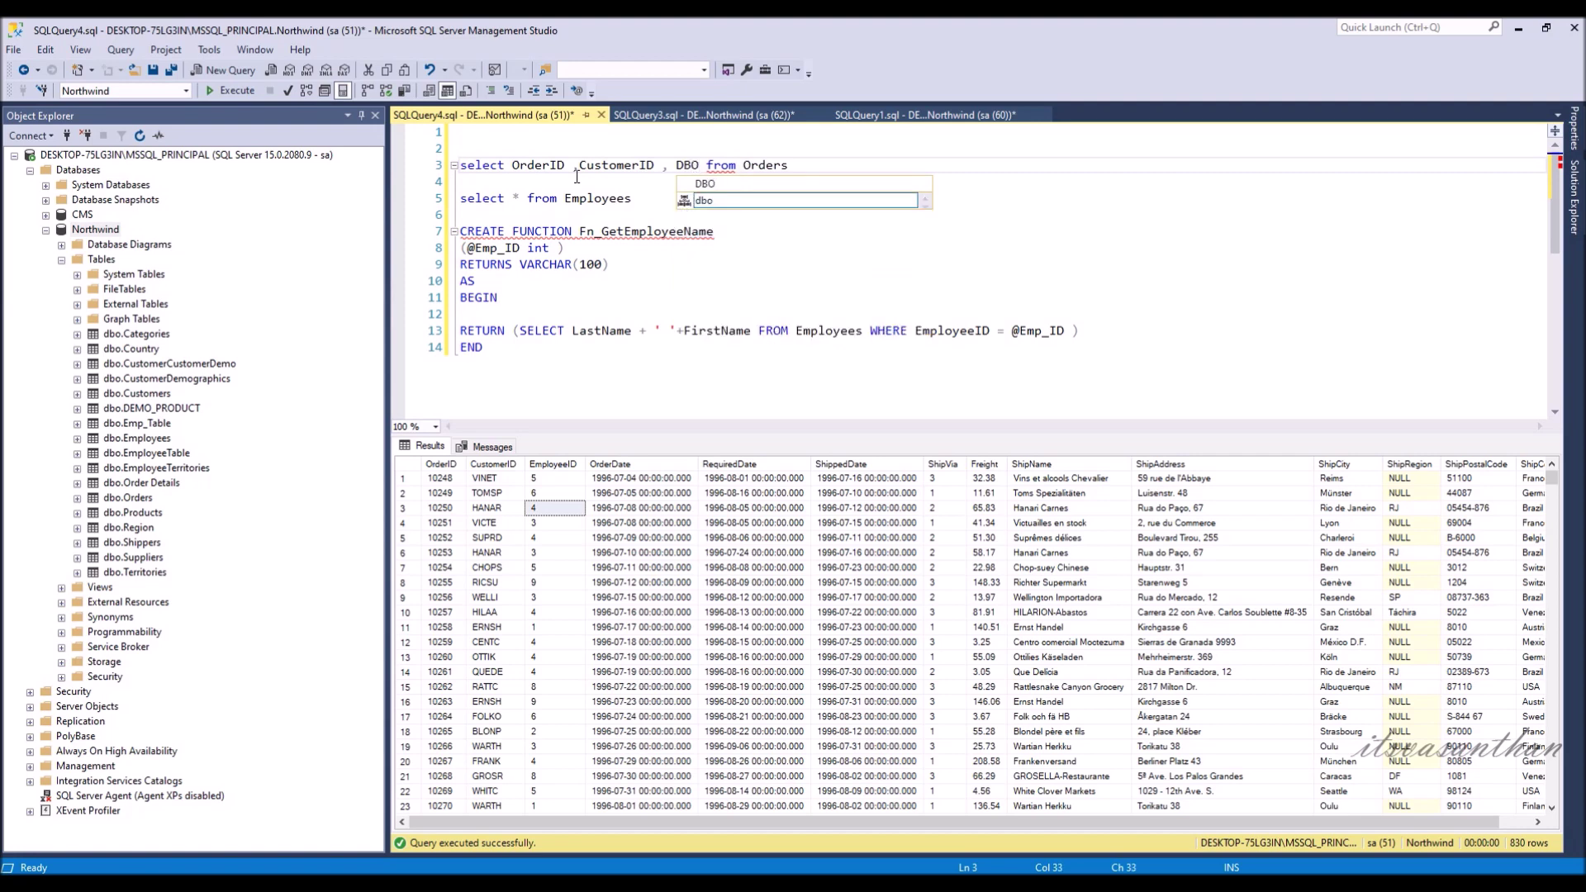
text(.)
key(Escape)
Add DBO.Fn_GetEmployeeName(EmployeeID) AS EmployeeName, then run the Orders and Employees queries
double_click(644, 231)
key(ctrl+c)
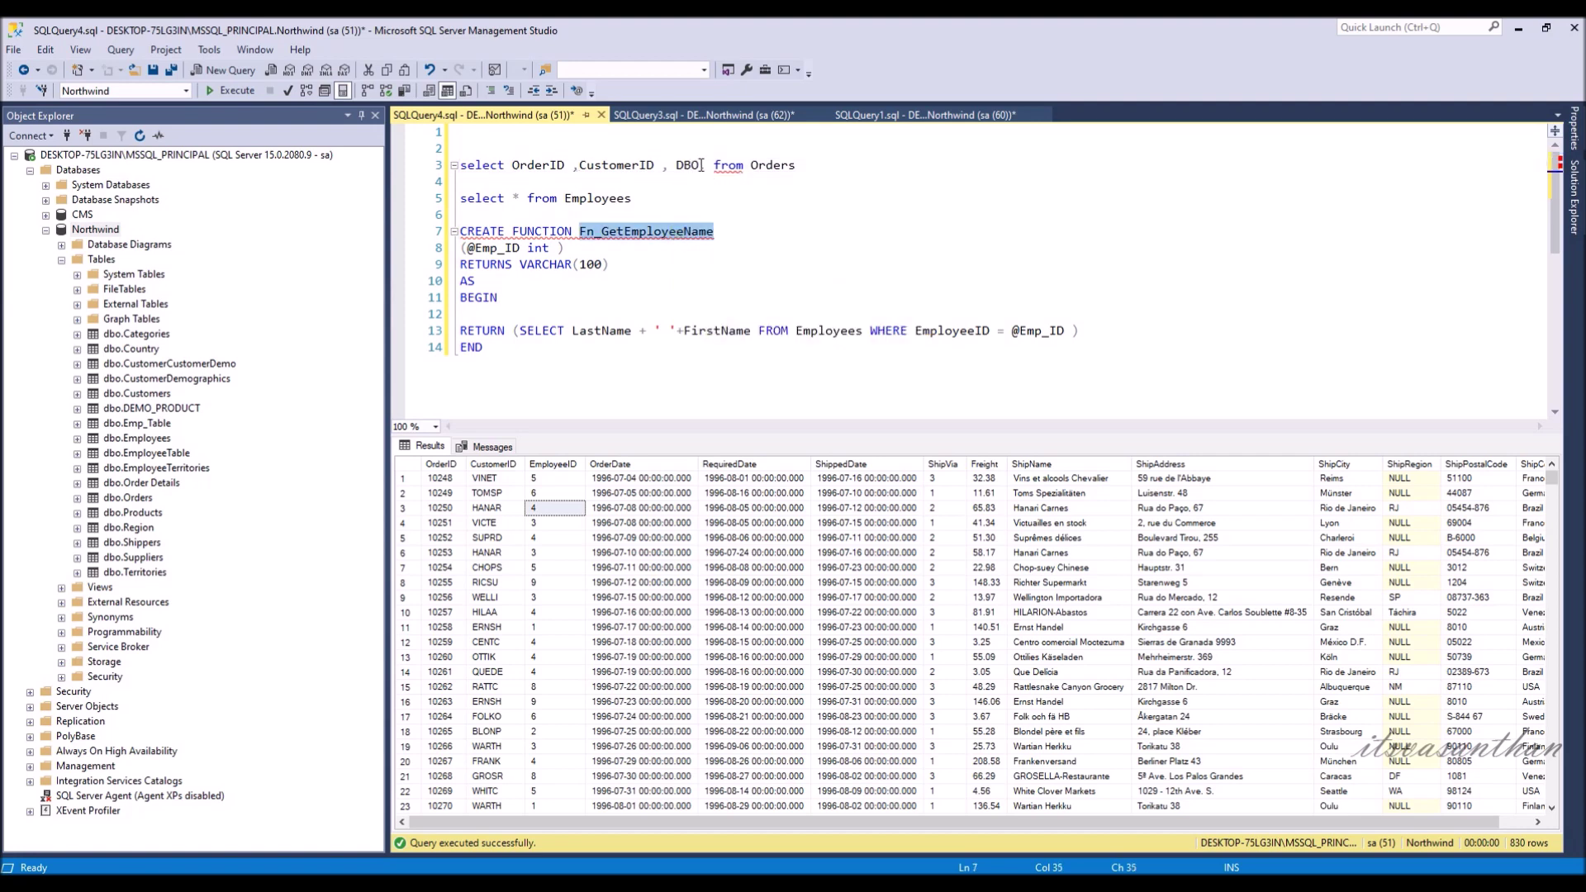
click(705, 165)
key(ctrl+v)
text((Emp)
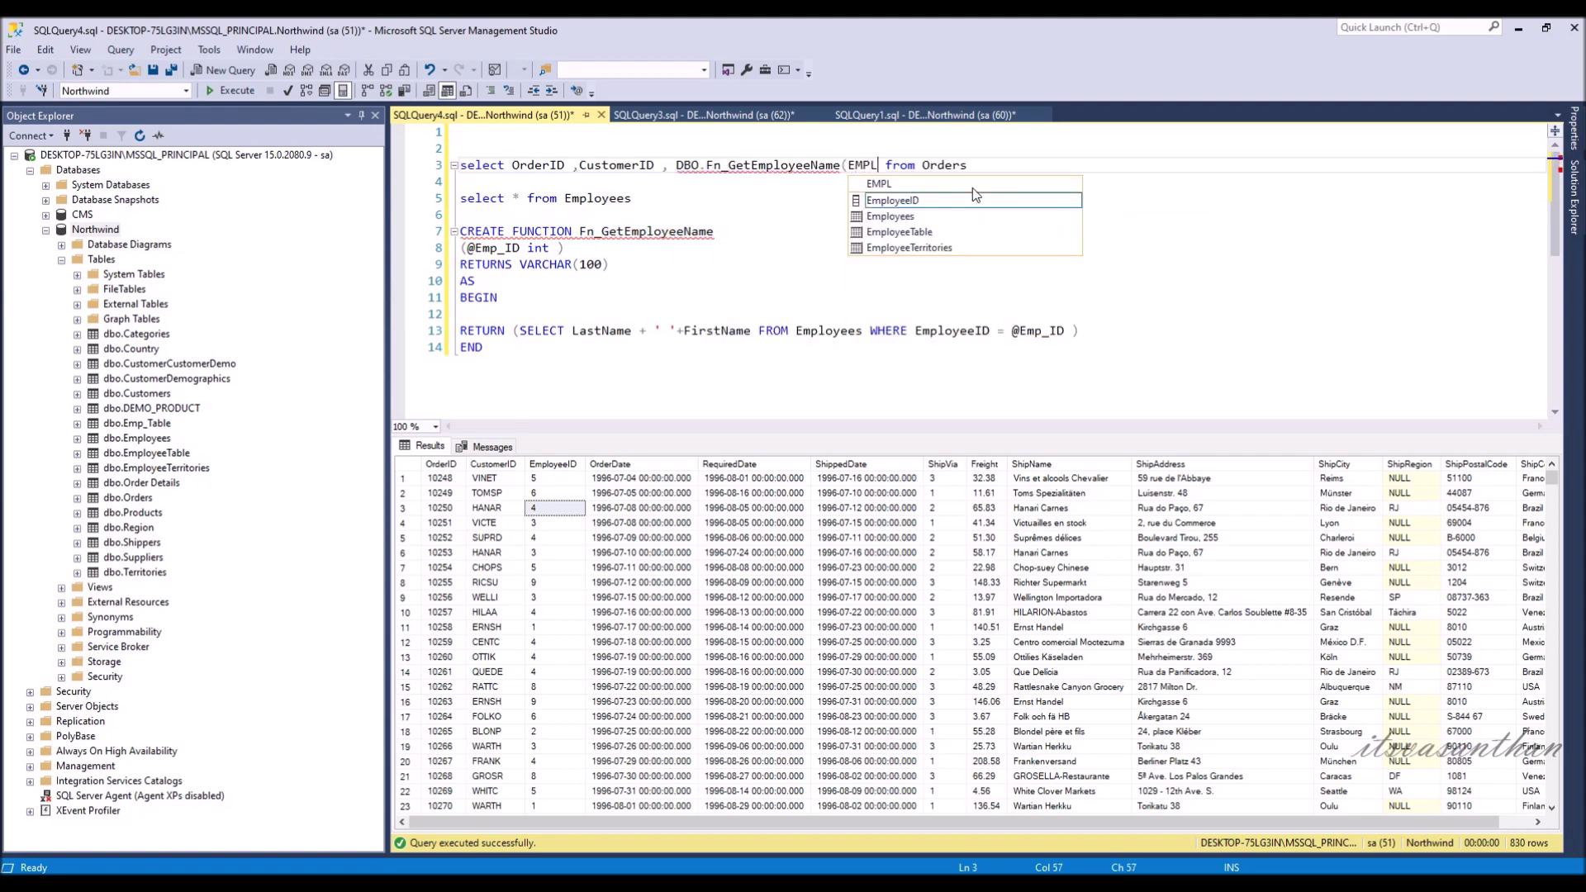
key(Tab)
text() AS Employee)
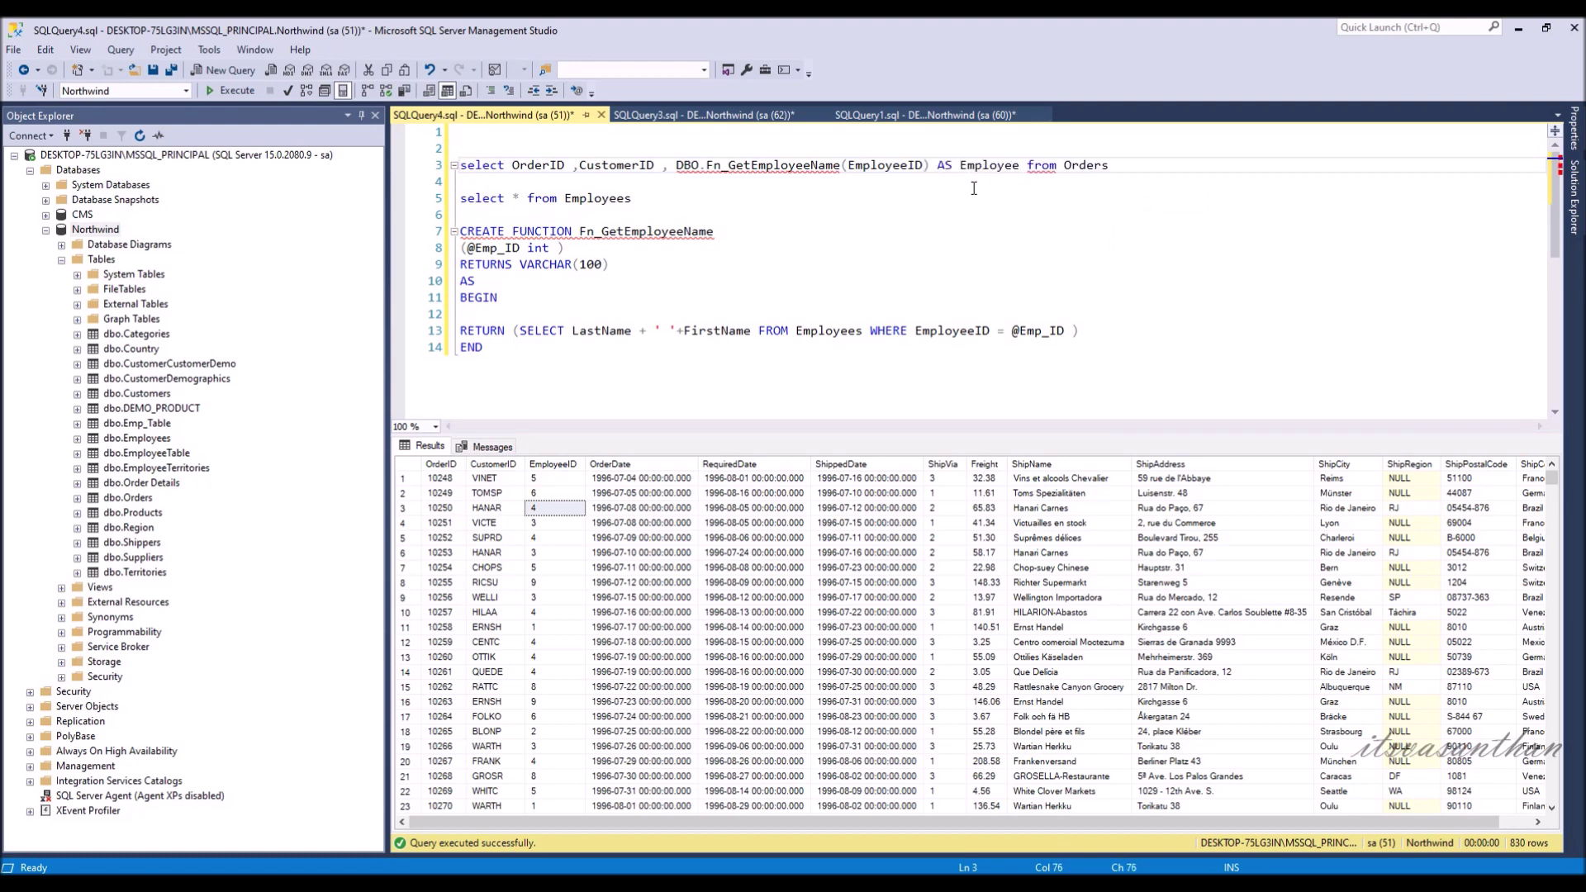
text(Name)
drag(456, 165, 632, 198)
key(F5)
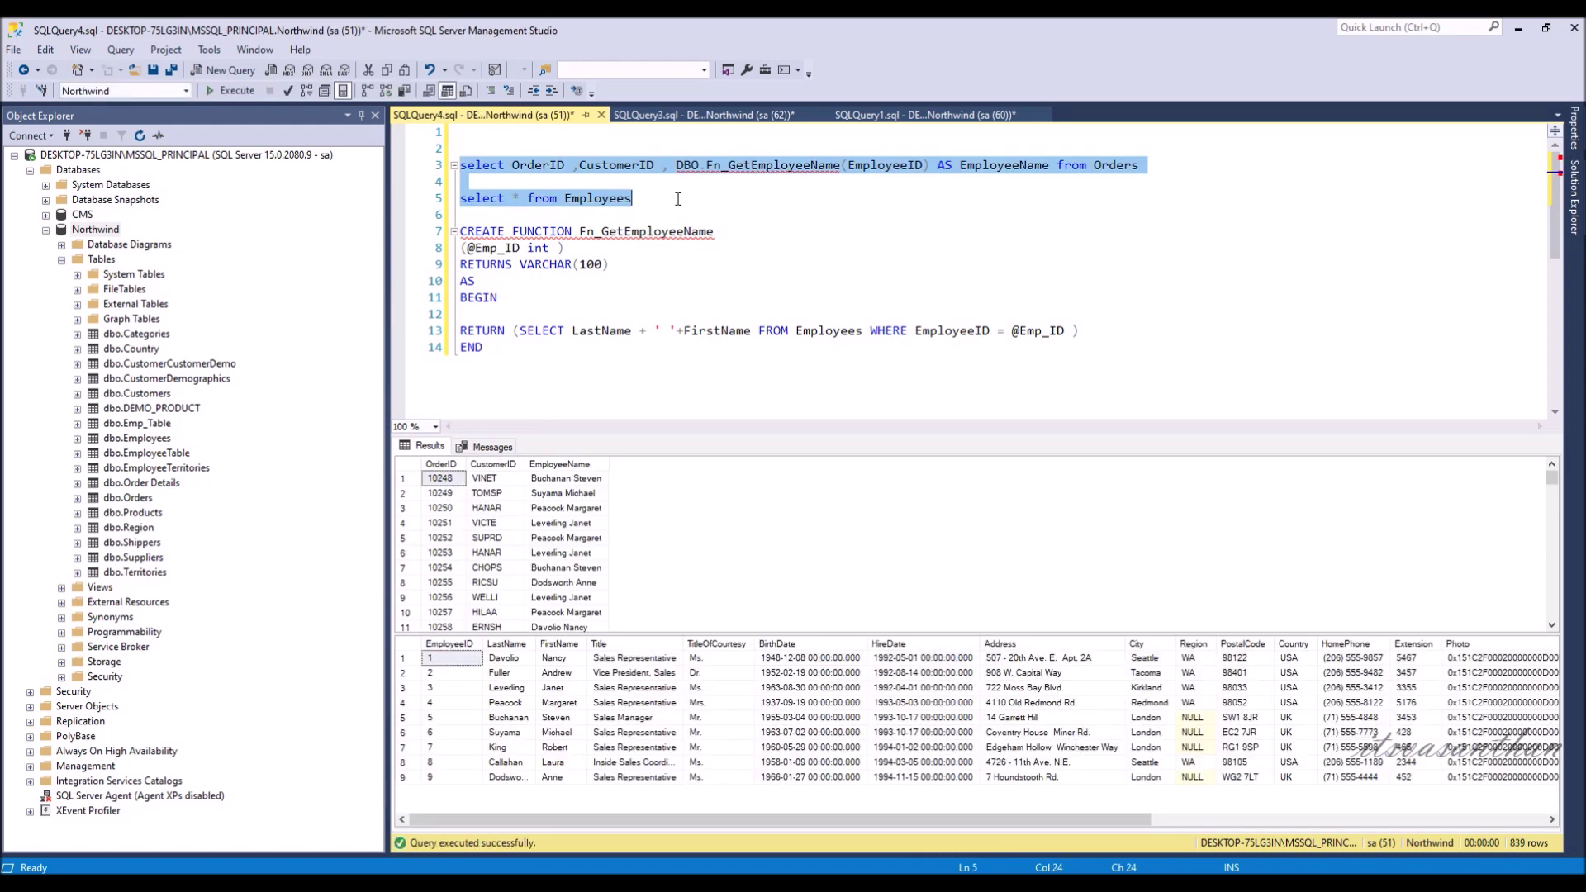
Insert an EmployeeID column before the function call and reselect both queries
click(616, 164)
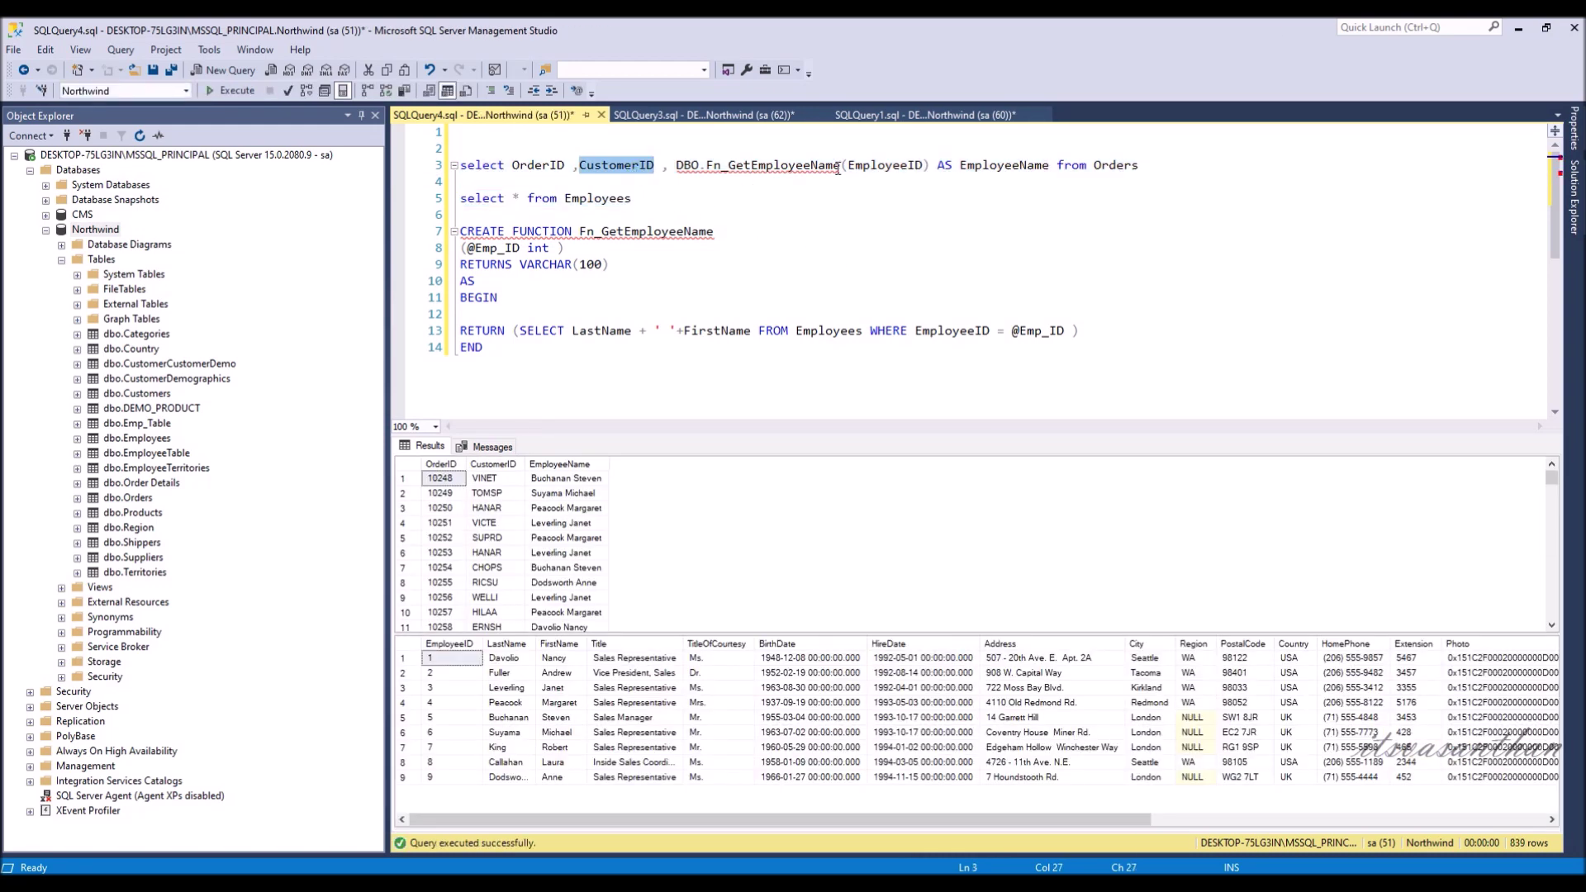
click(883, 166)
click(670, 165)
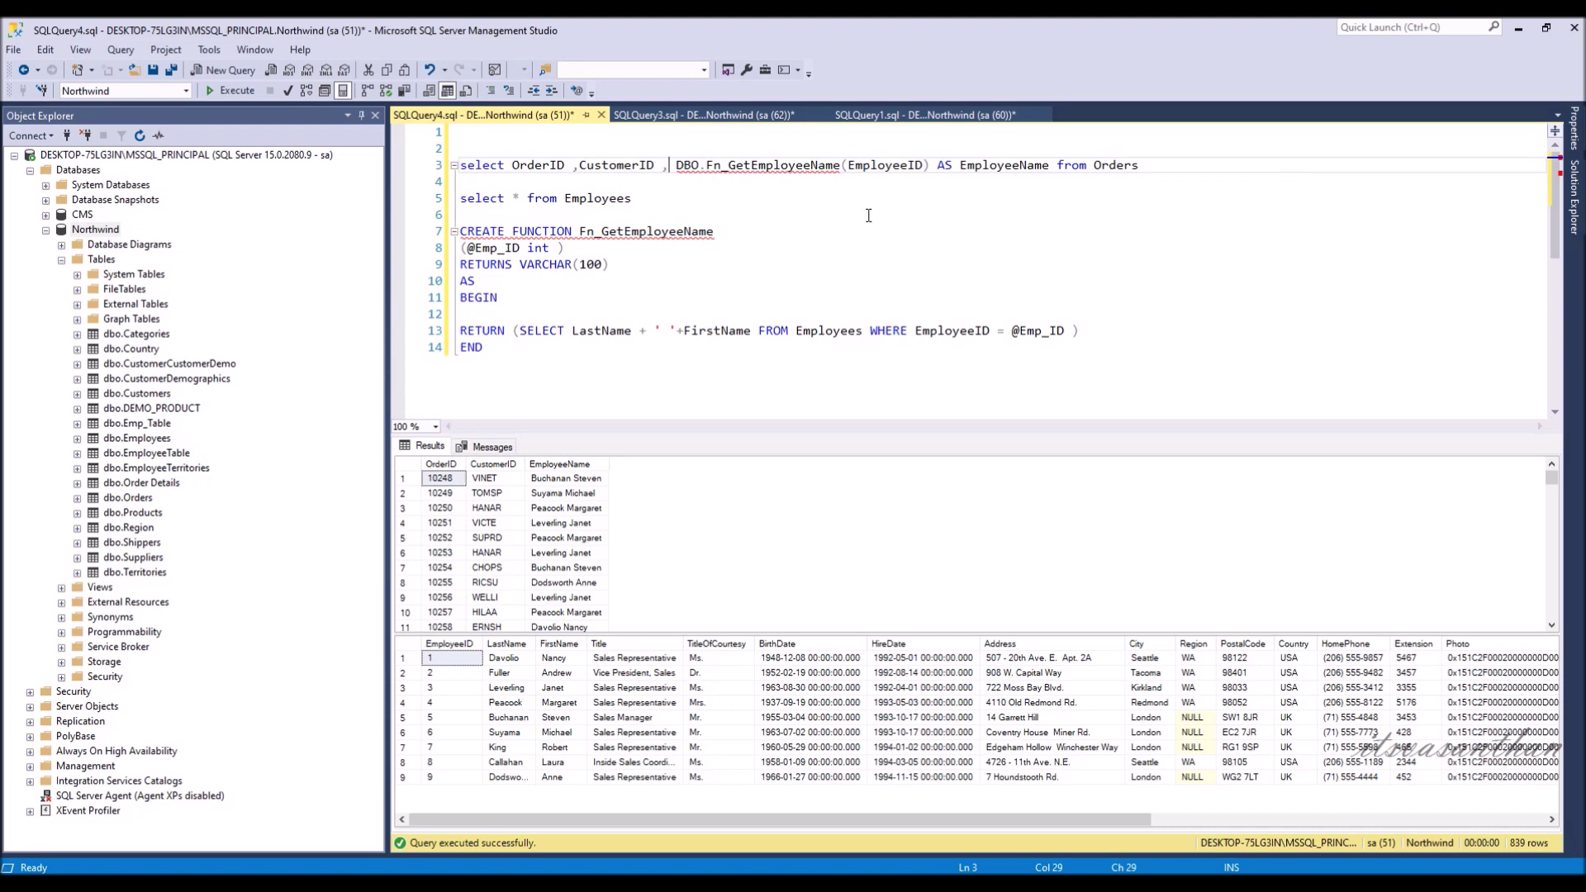
key(ctrl+v)
text(,)
click(425, 165)
drag(425, 168, 644, 201)
key(F5)
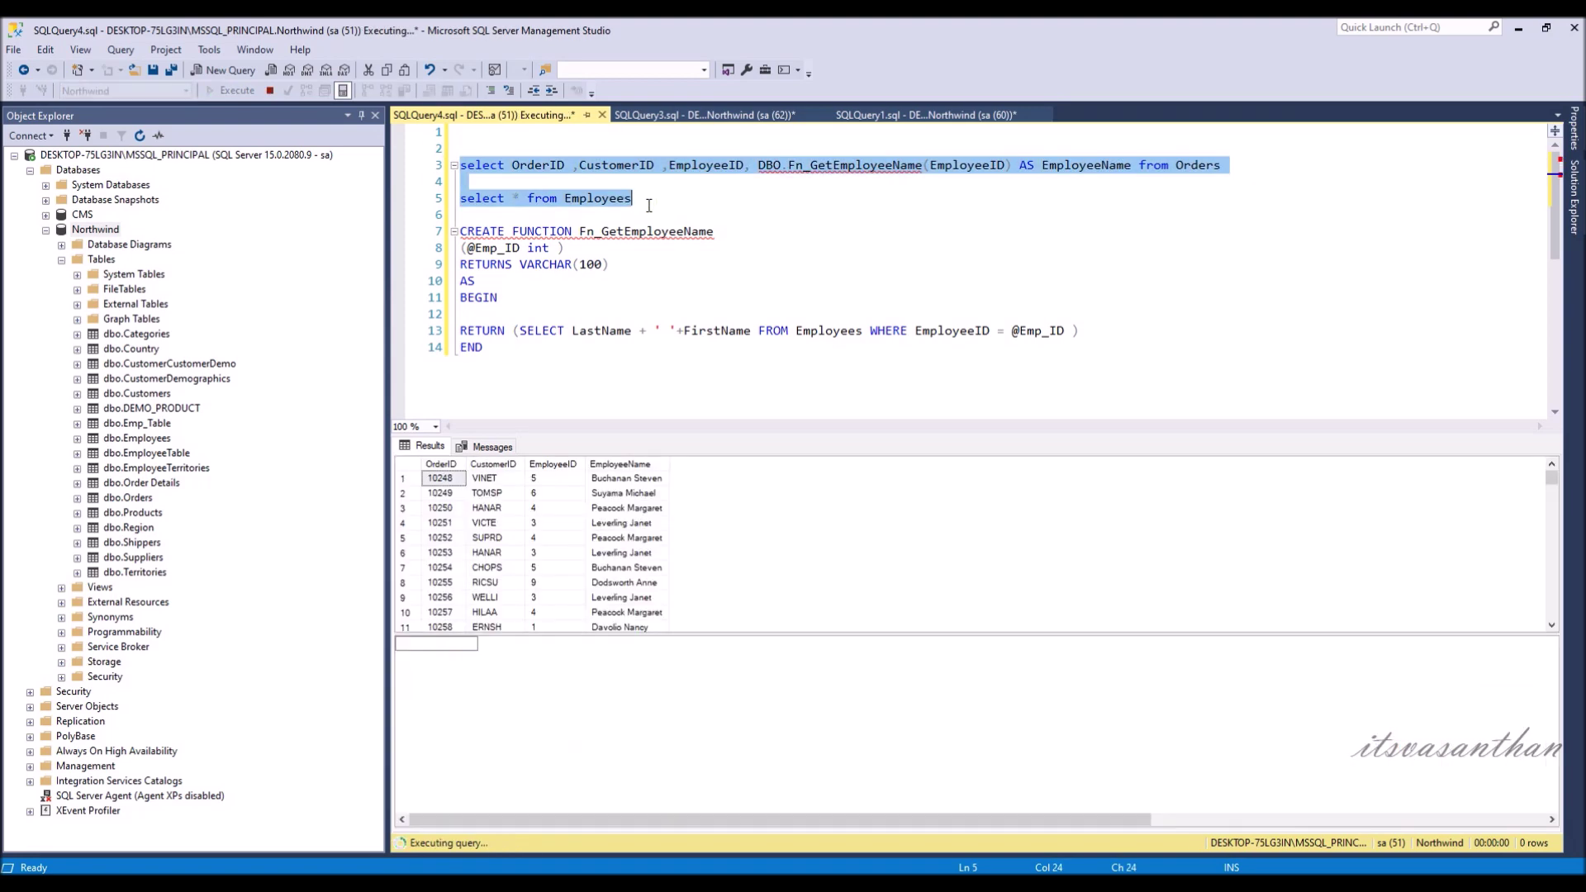
click(486, 718)
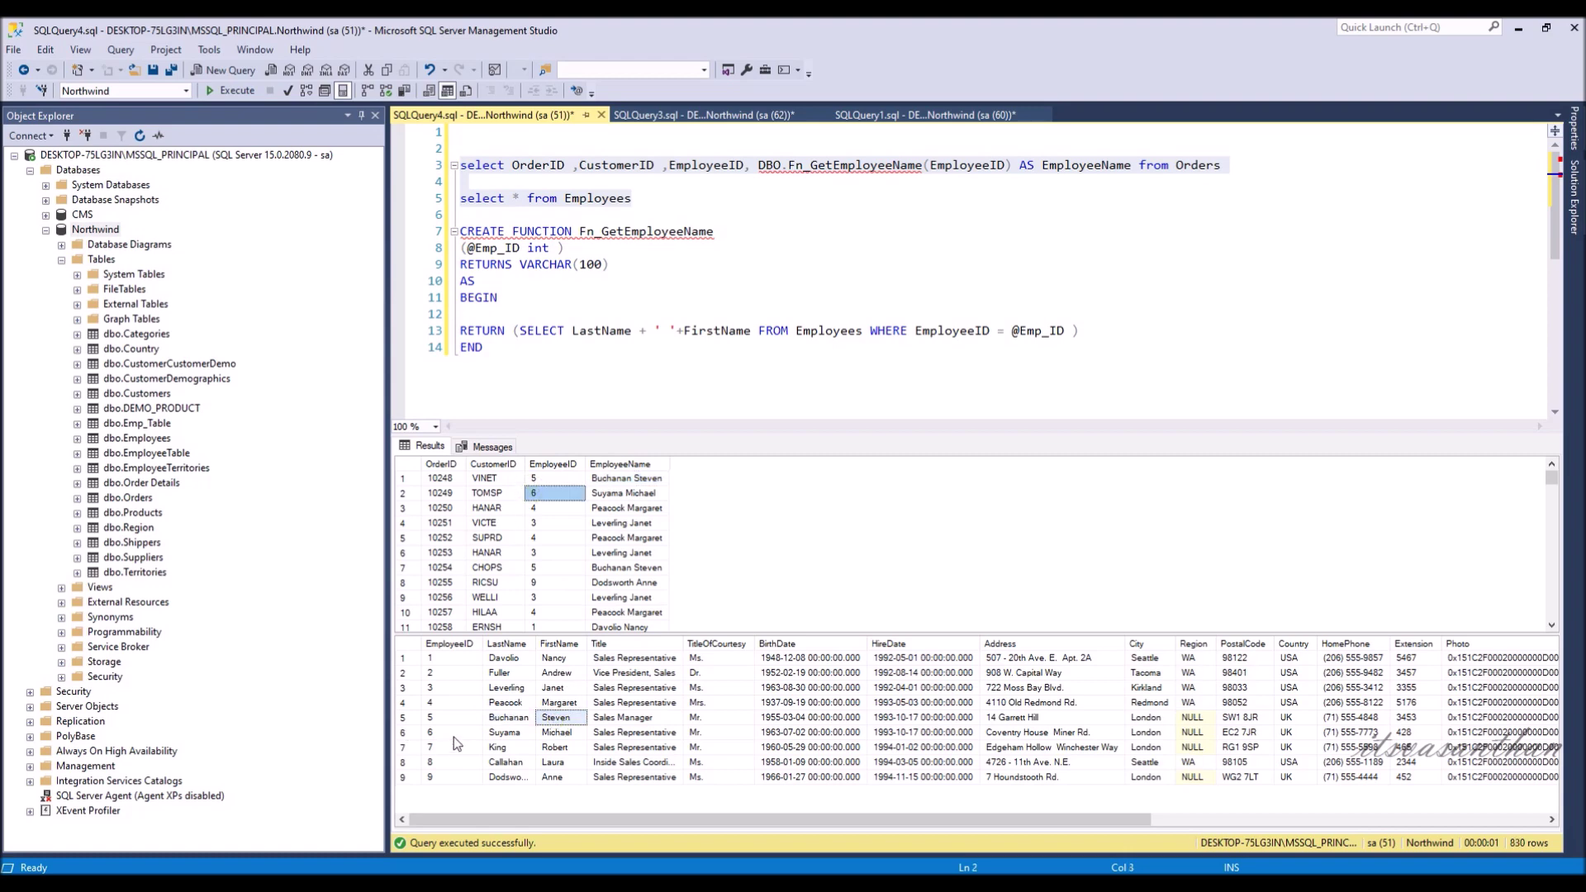
click(557, 732)
click(640, 494)
click(689, 262)
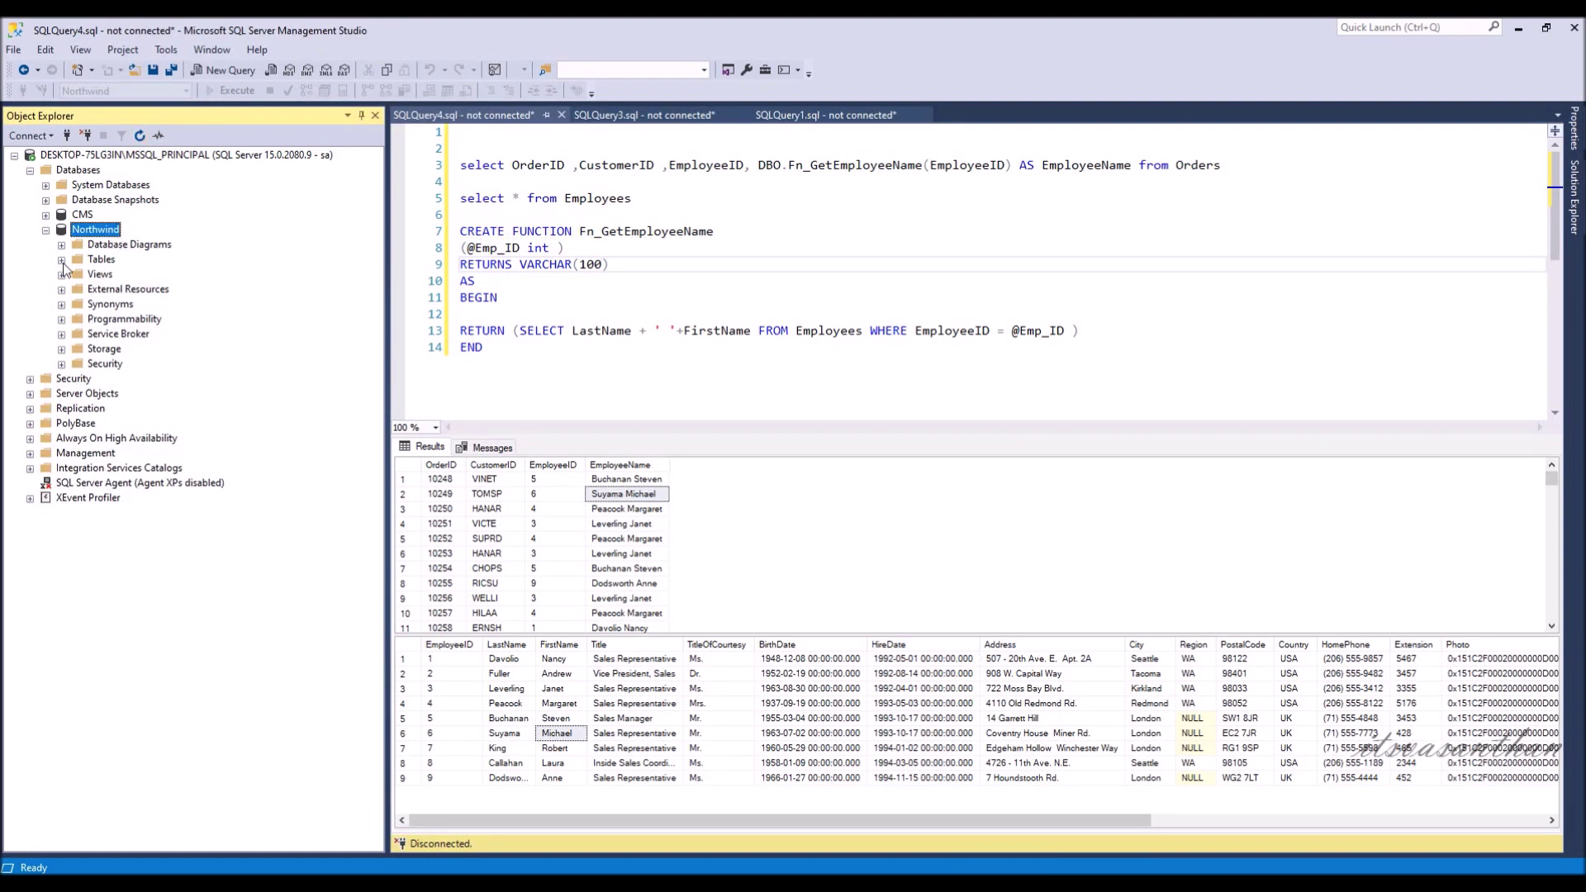
Under Programmability > Functions > Scalar-valued Functions, script dbo.Fn_GetEmployeeName as CREATE to a new query
click(61, 318)
click(77, 349)
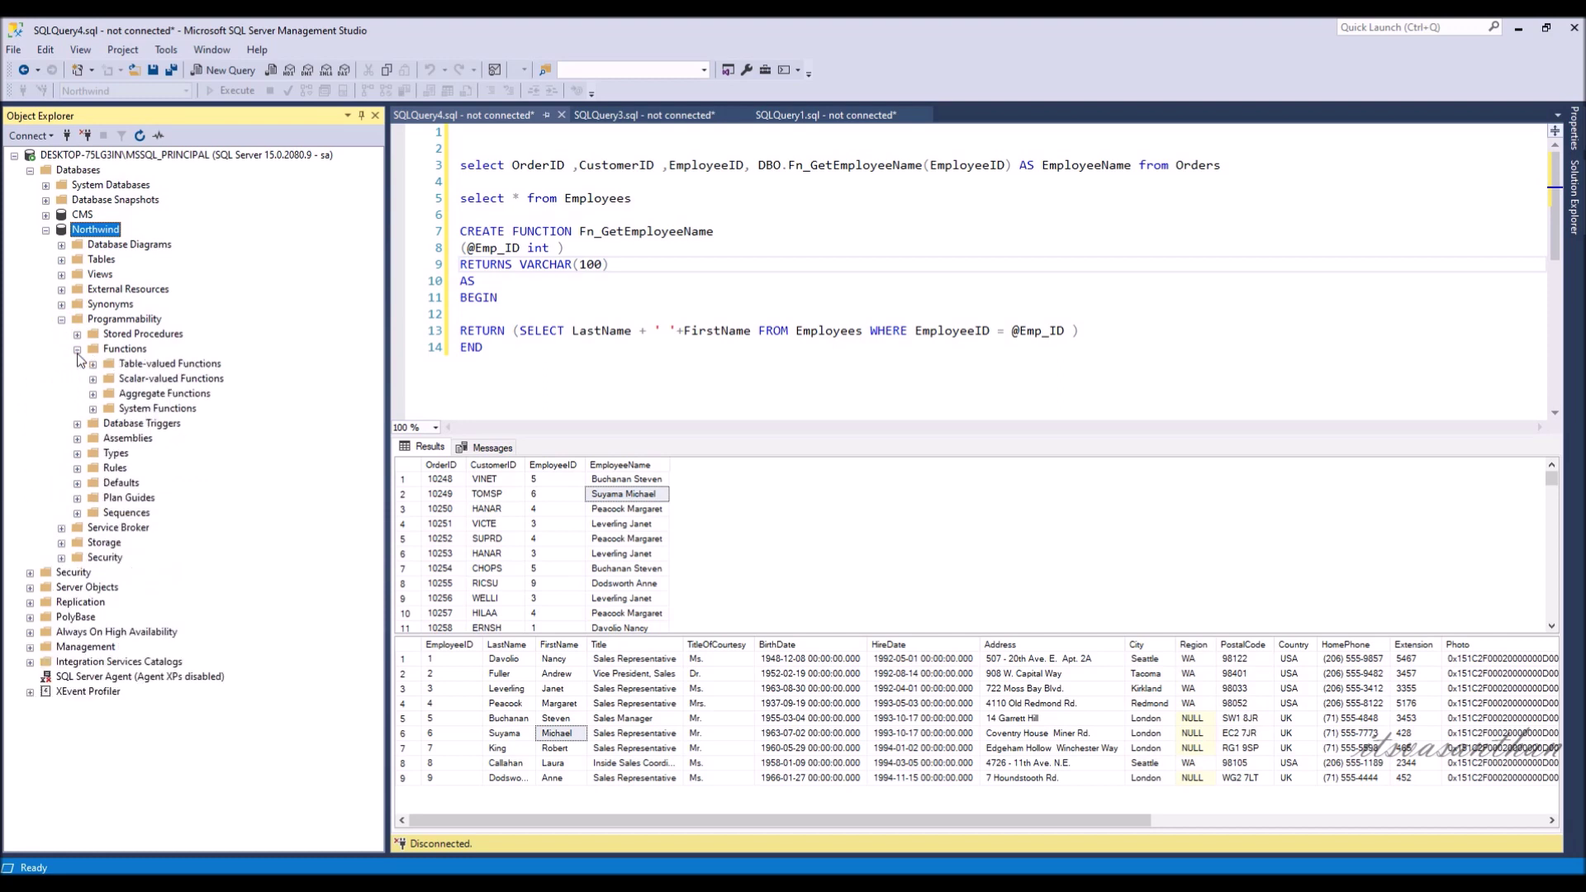
click(94, 378)
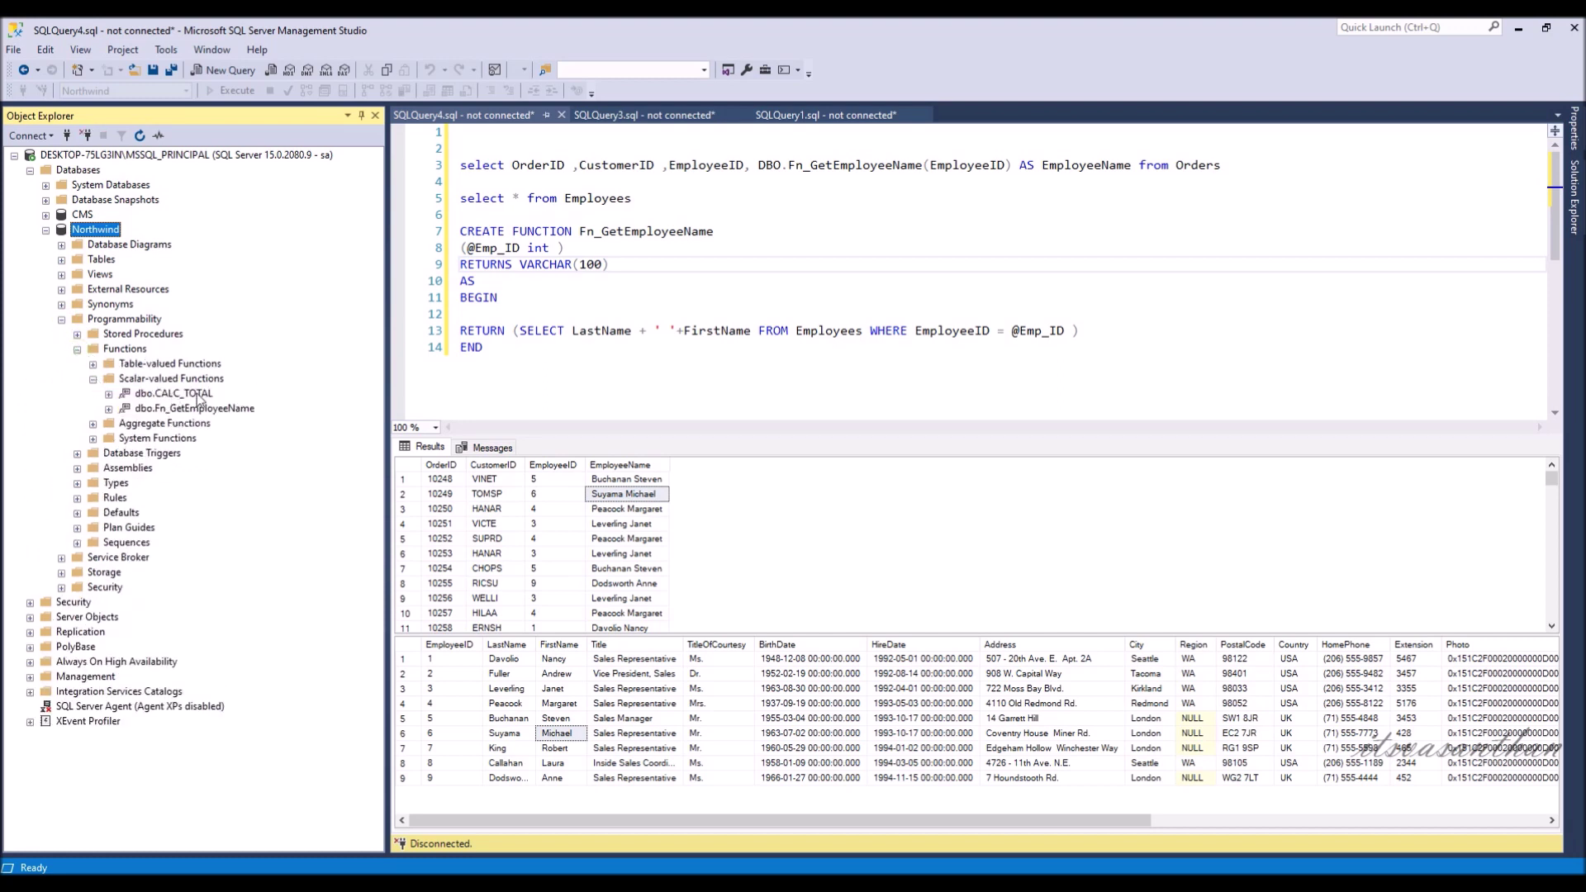
click(188, 394)
right_click(196, 395)
click(193, 407)
right_click(197, 408)
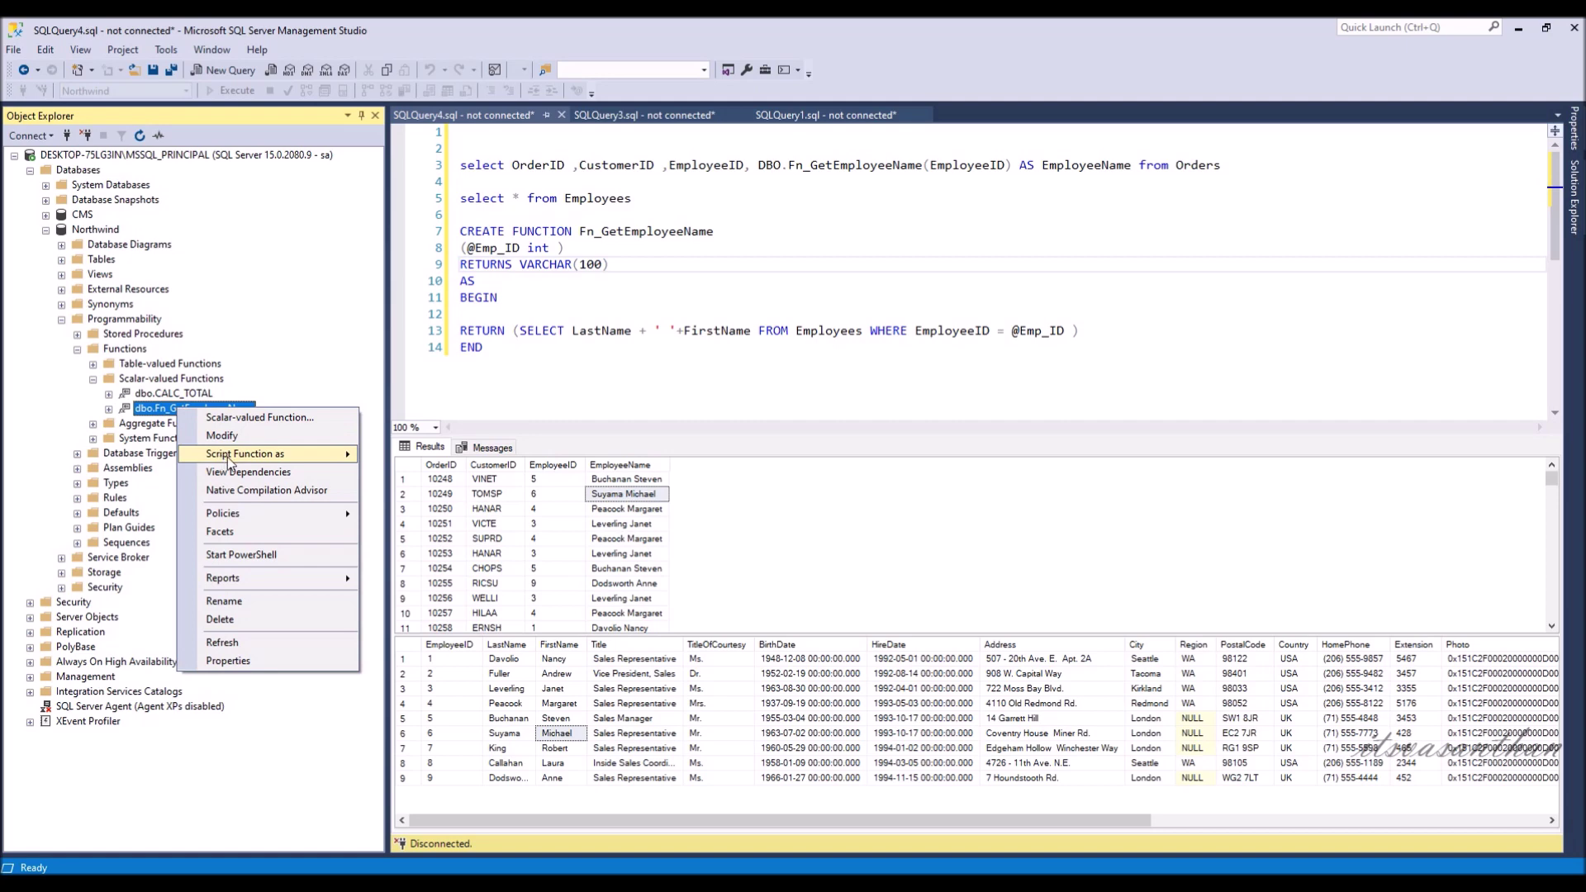
mouse_move(245, 454)
click(558, 460)
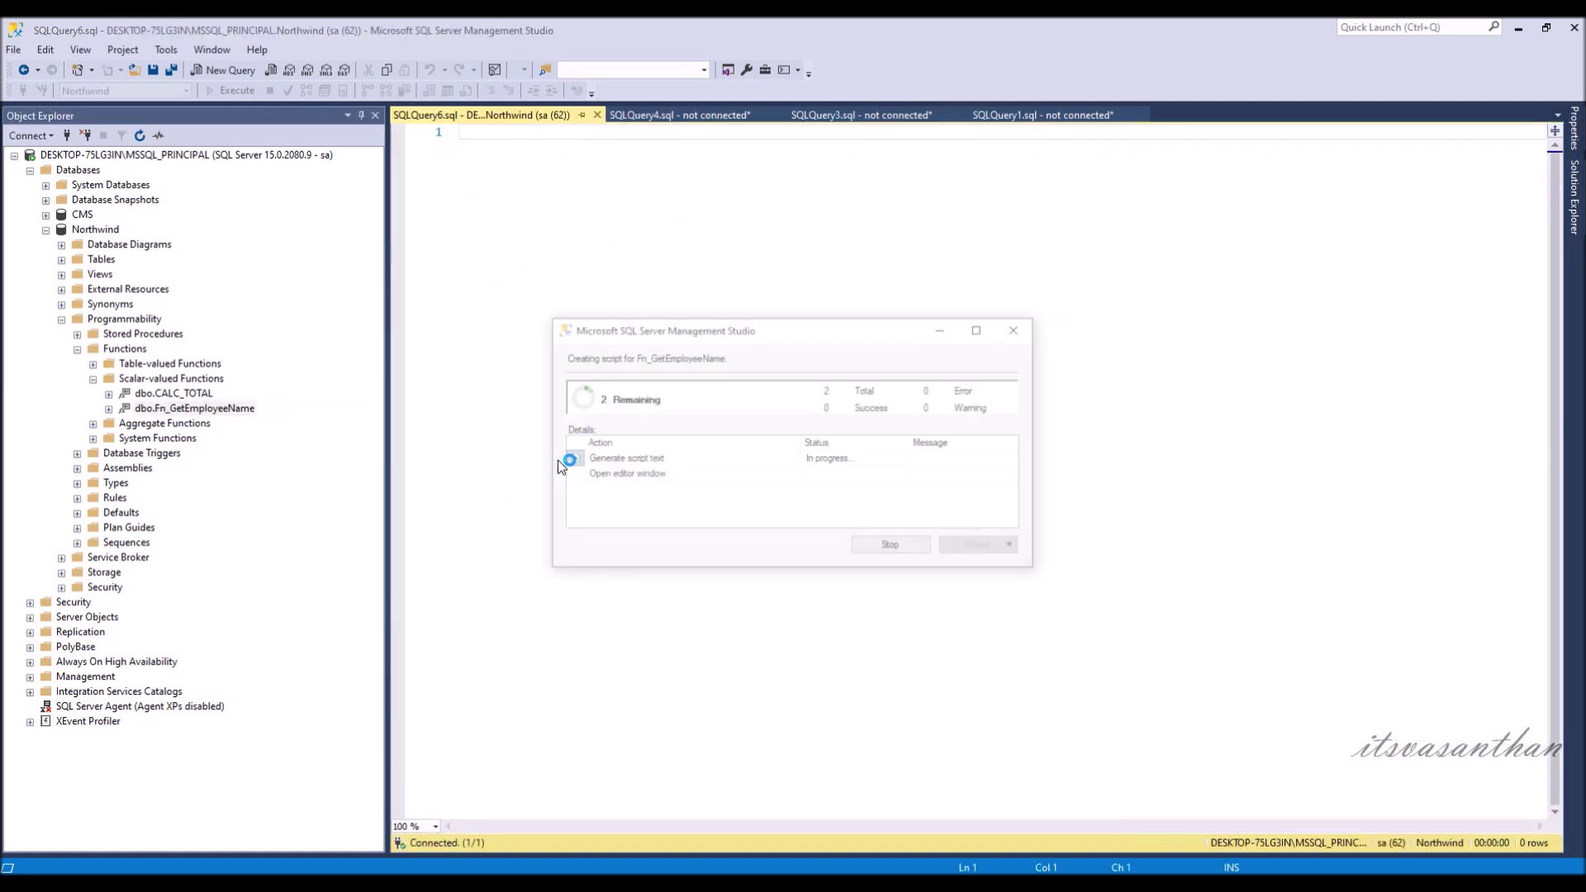